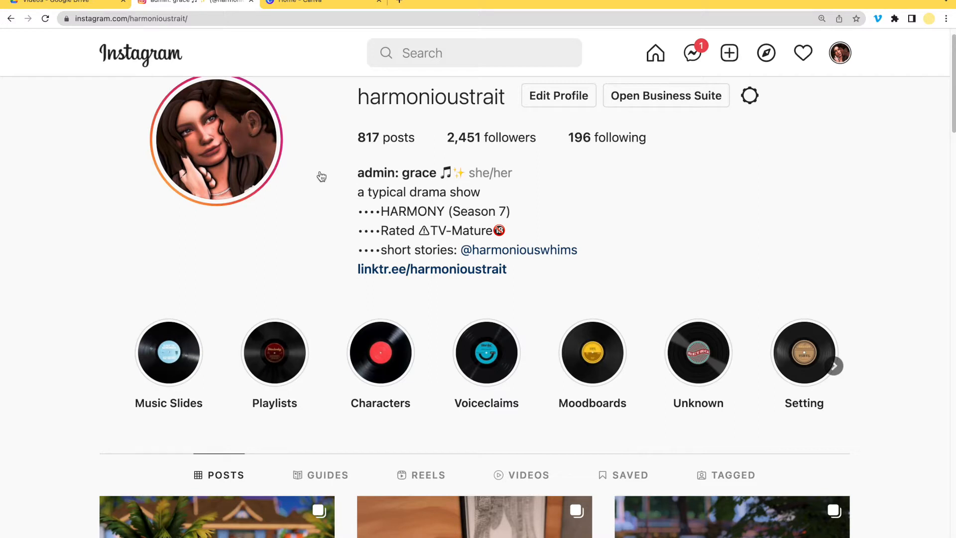
# Step: Switch to Canva, dismiss the notice about the new home for folders and designs, and look over the recent designs
pyautogui.click(340, 4)
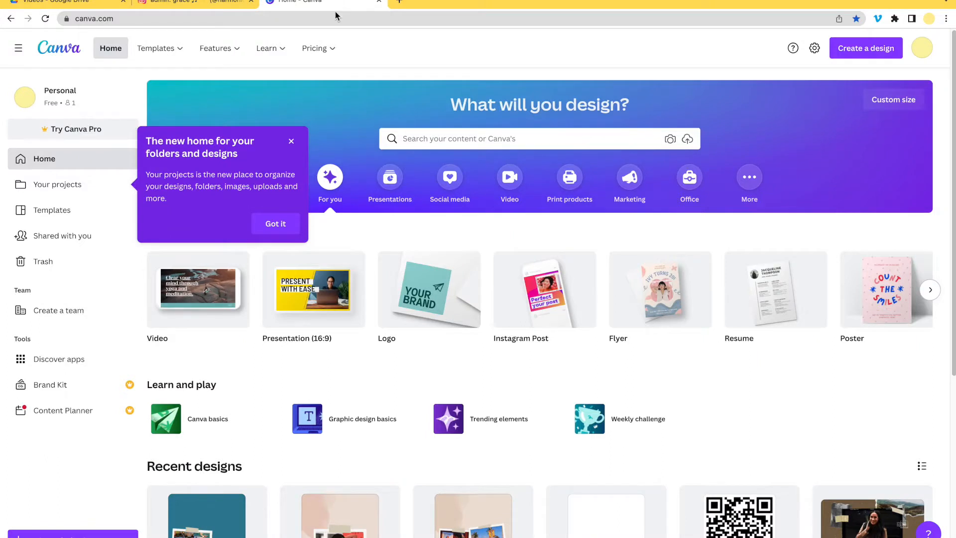
pyautogui.click(291, 142)
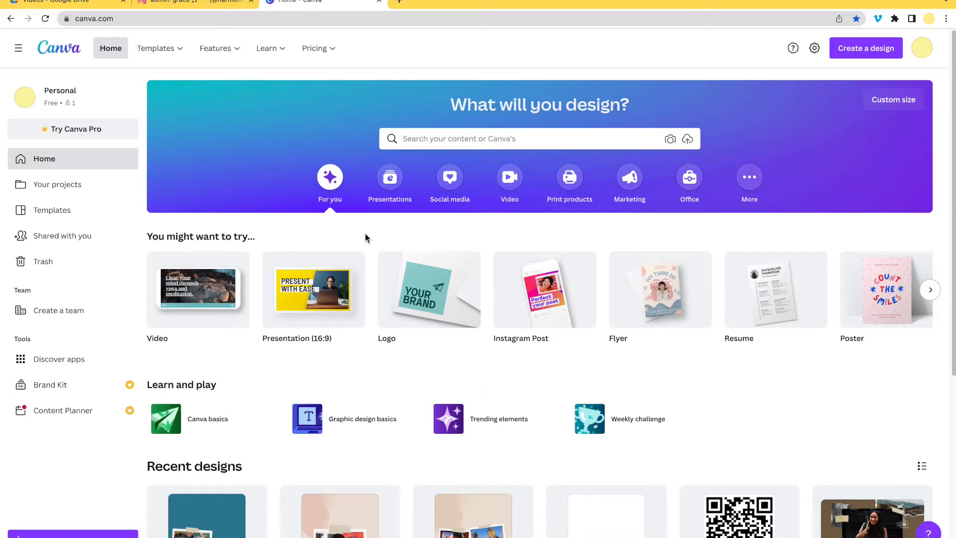
pyautogui.scroll(-1, 365, 233)
pyautogui.scroll(-2, 362, 361)
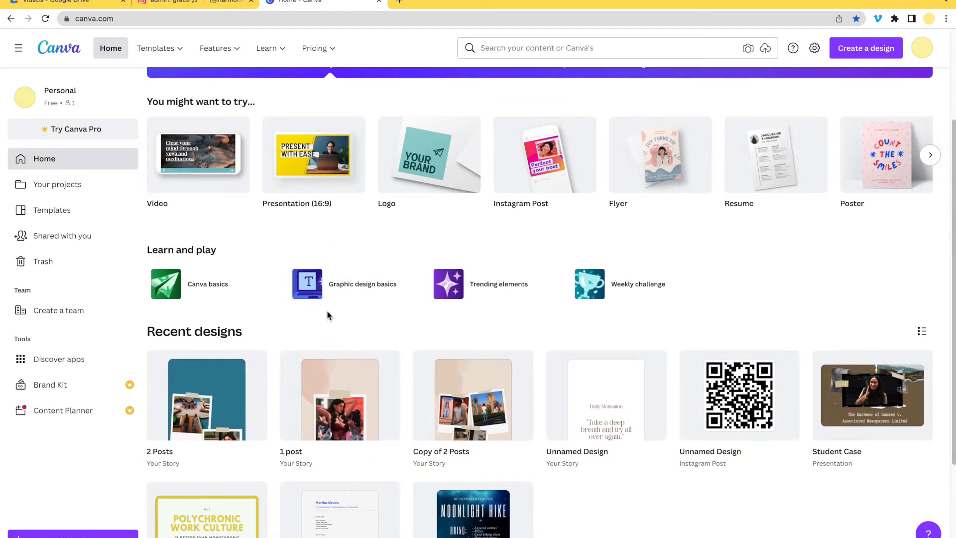
pyautogui.scroll(3, 327, 321)
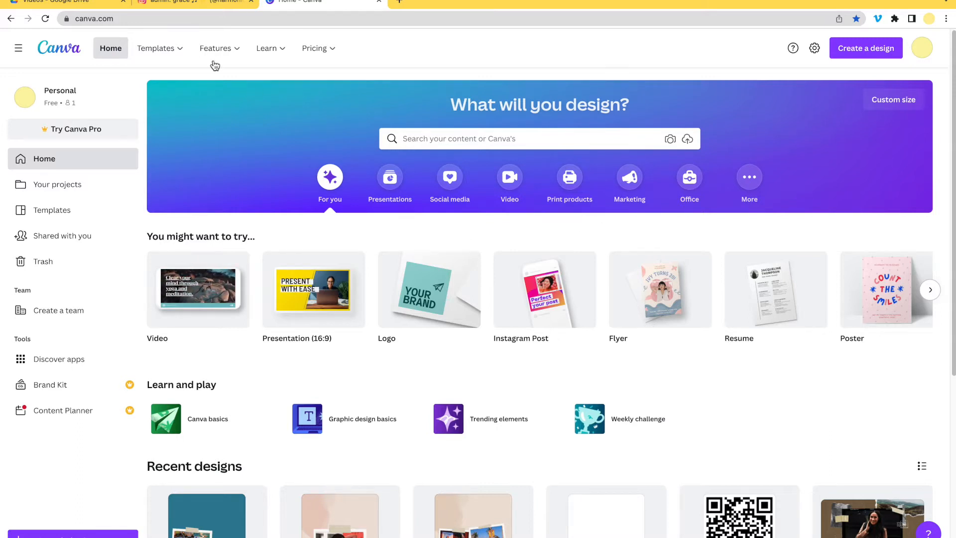
# Step: Open Canva's template library and look through the suggested templates
pyautogui.click(78, 214)
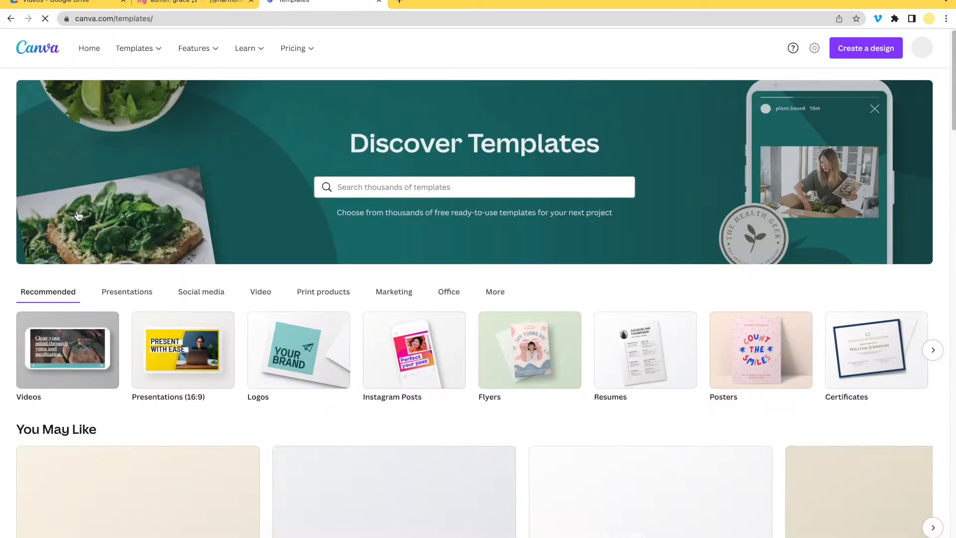
pyautogui.scroll(-2, 376, 309)
pyautogui.scroll(-6, 376, 309)
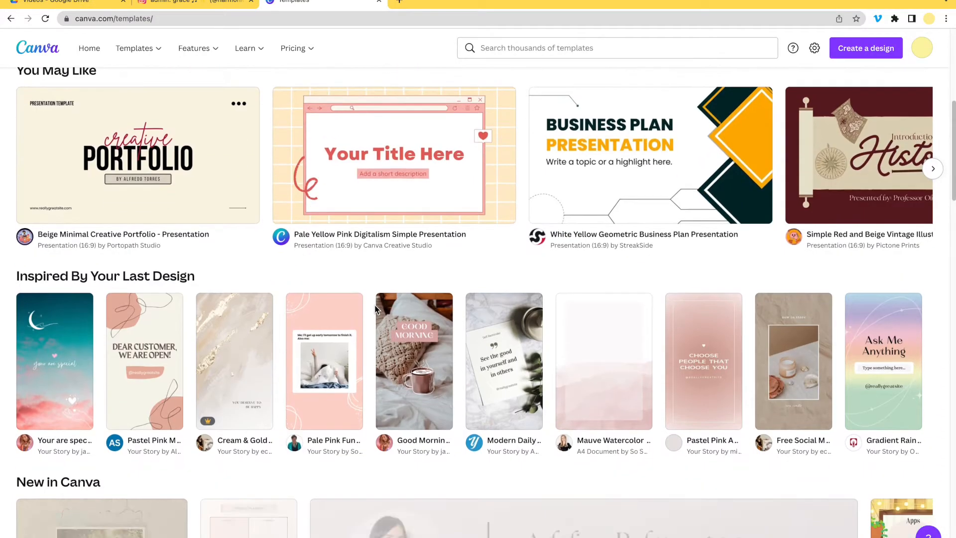
pyautogui.scroll(-2, 295, 194)
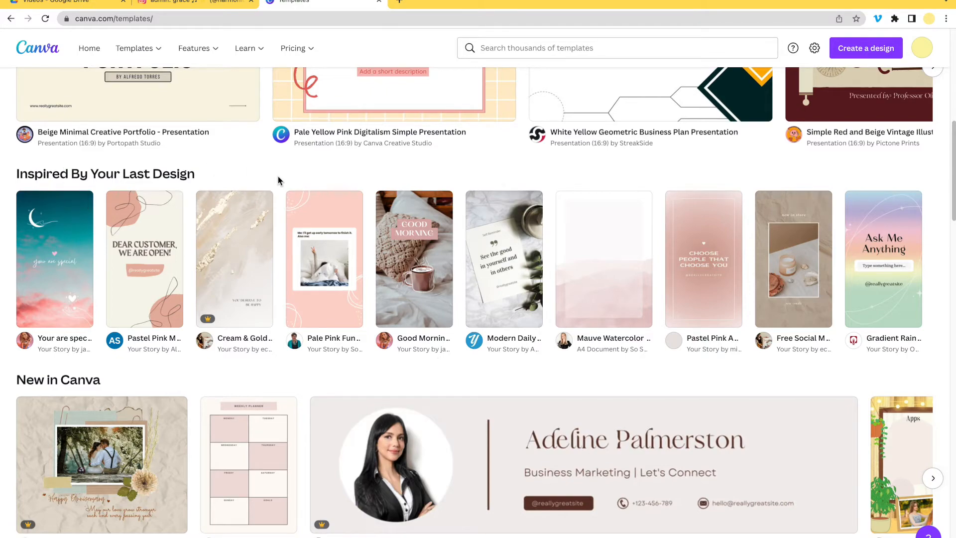
# Step: Search the template library for "insta" and choose the Instagram Stories category
pyautogui.scroll(8, 278, 179)
pyautogui.click(389, 193)
pyautogui.write('insta')
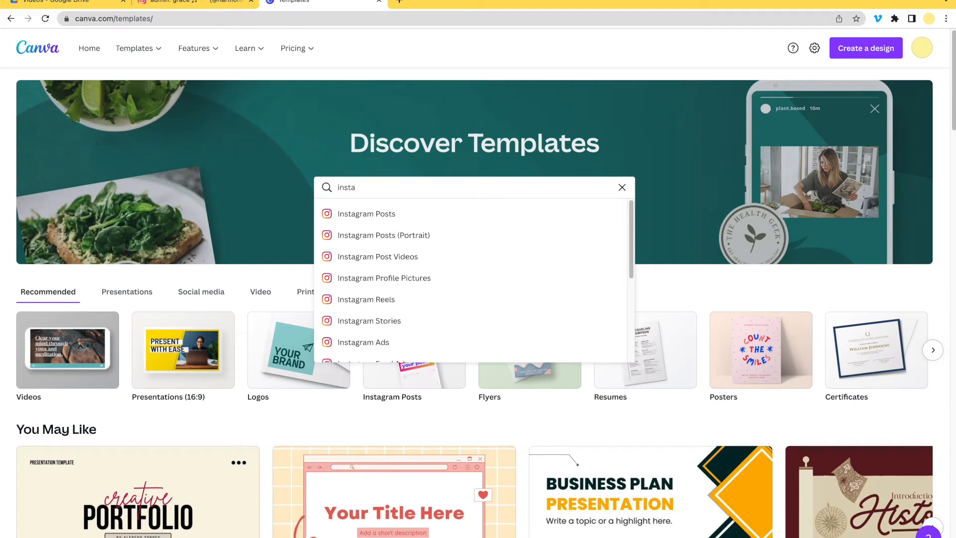
pyautogui.click(355, 321)
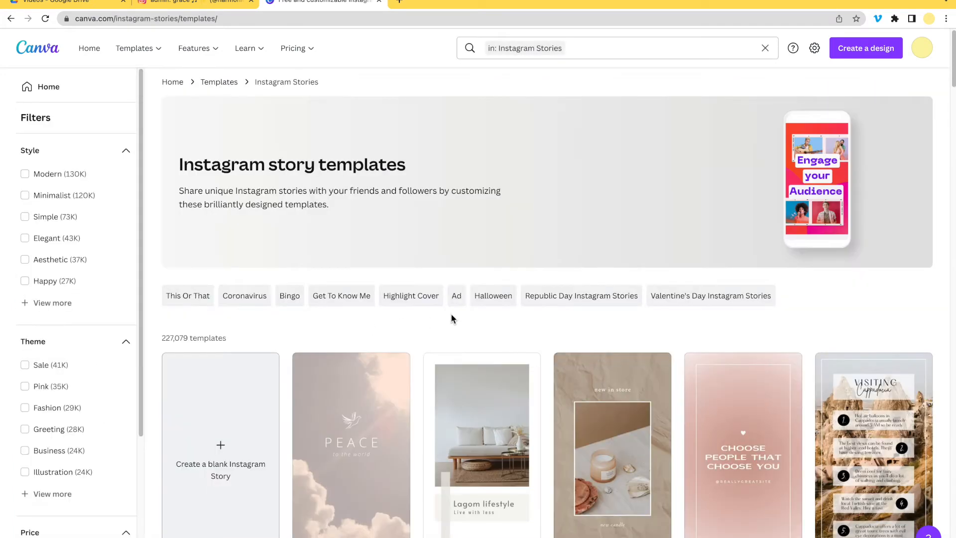
# Step: Browse the Instagram story templates and examine their layouts for a suitable photo collage design
pyautogui.scroll(-1, 451, 315)
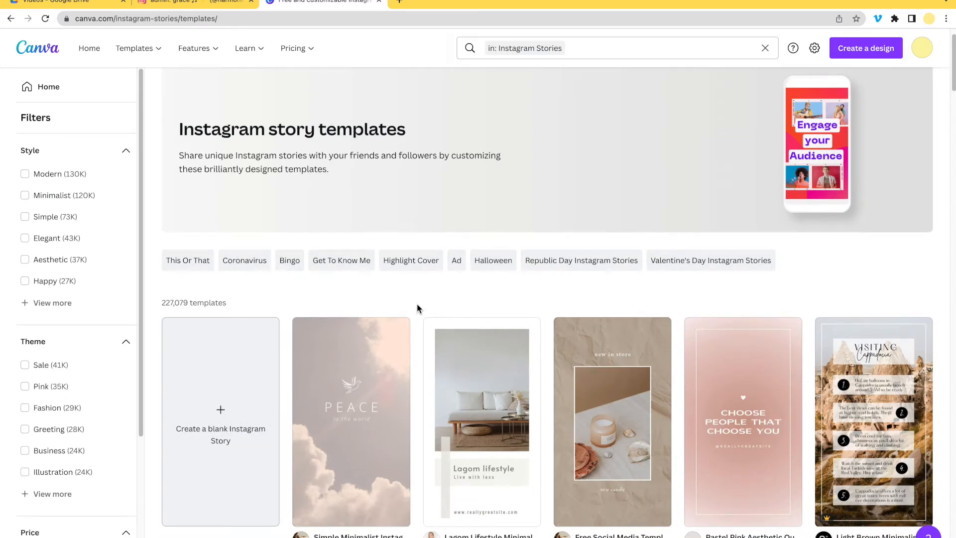
pyautogui.scroll(-2, 417, 306)
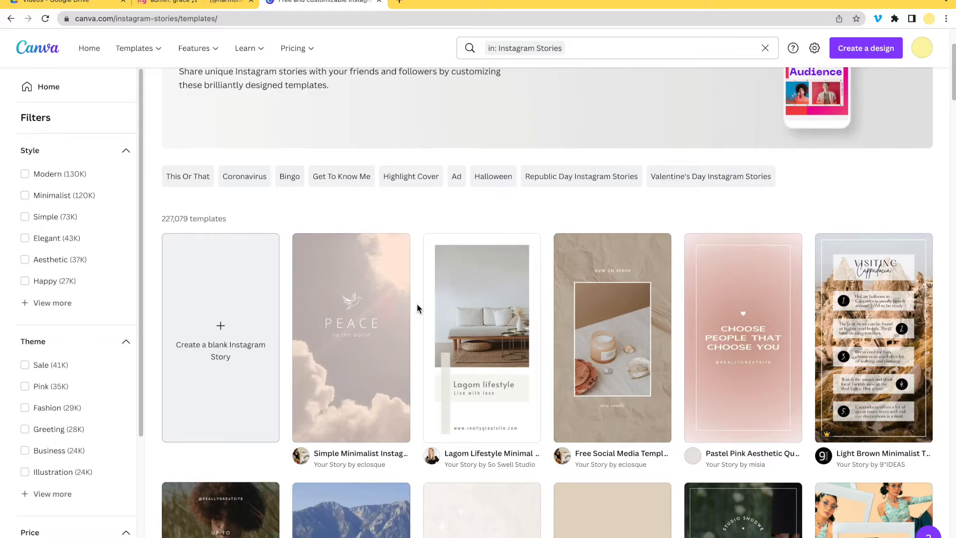
pyautogui.scroll(-1, 417, 309)
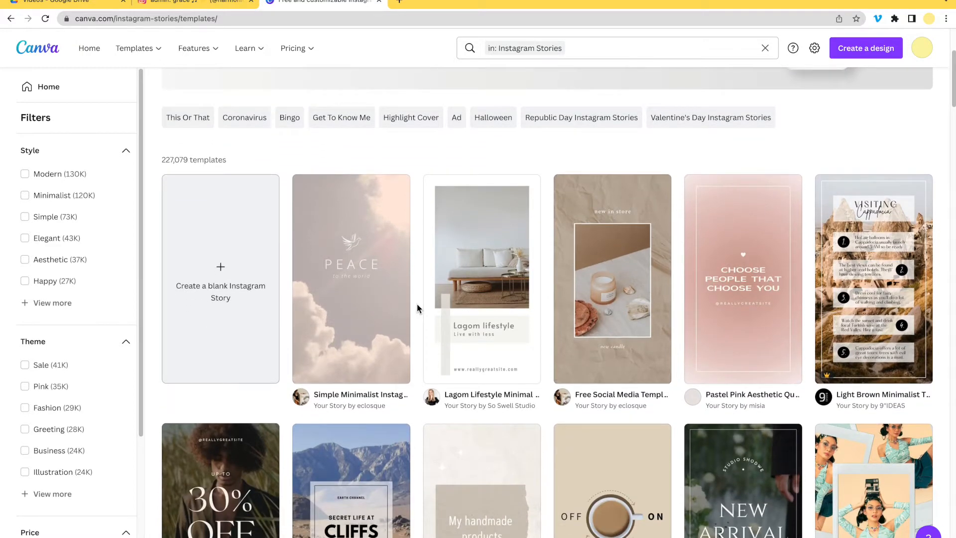
pyautogui.scroll(-1, 417, 309)
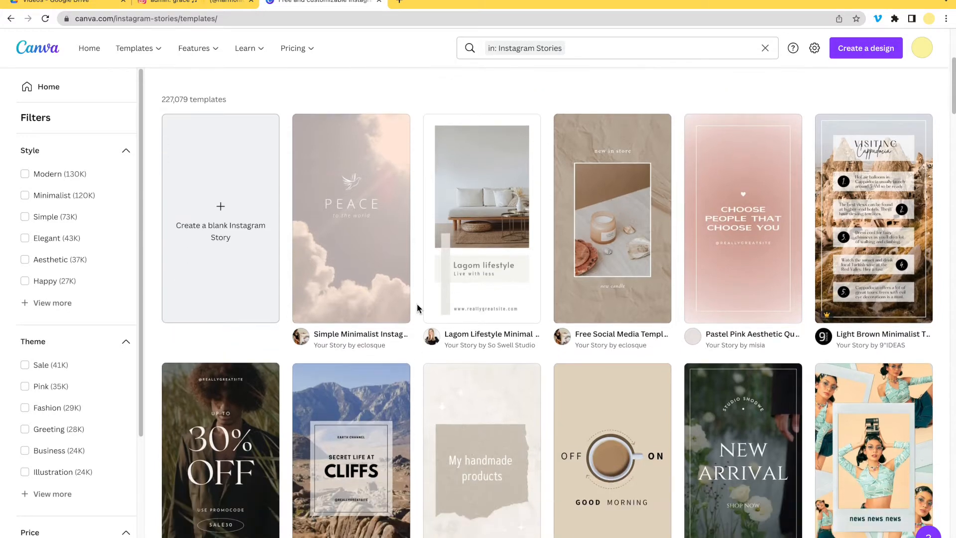
pyautogui.scroll(-5, 417, 308)
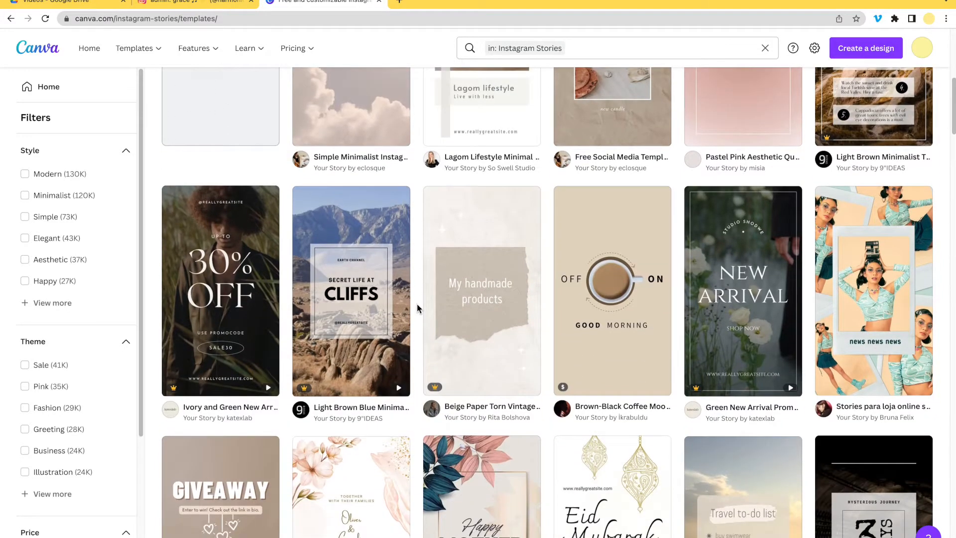
pyautogui.scroll(-3, 418, 308)
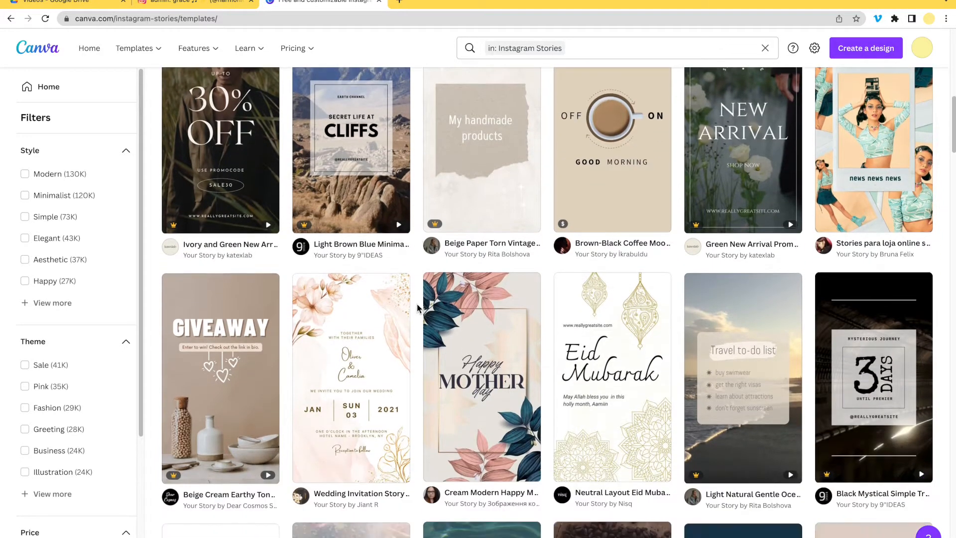
pyautogui.scroll(-1, 417, 308)
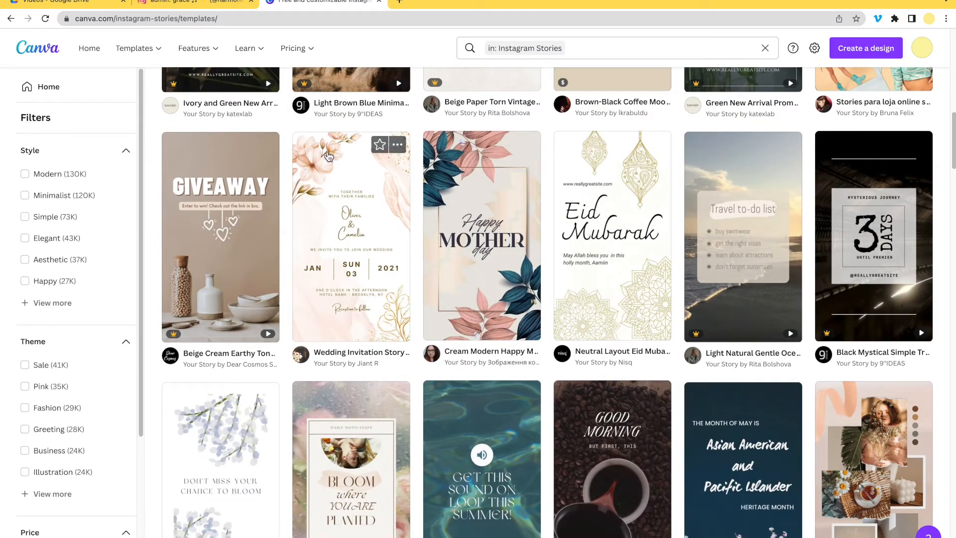
pyautogui.scroll(-2, 415, 369)
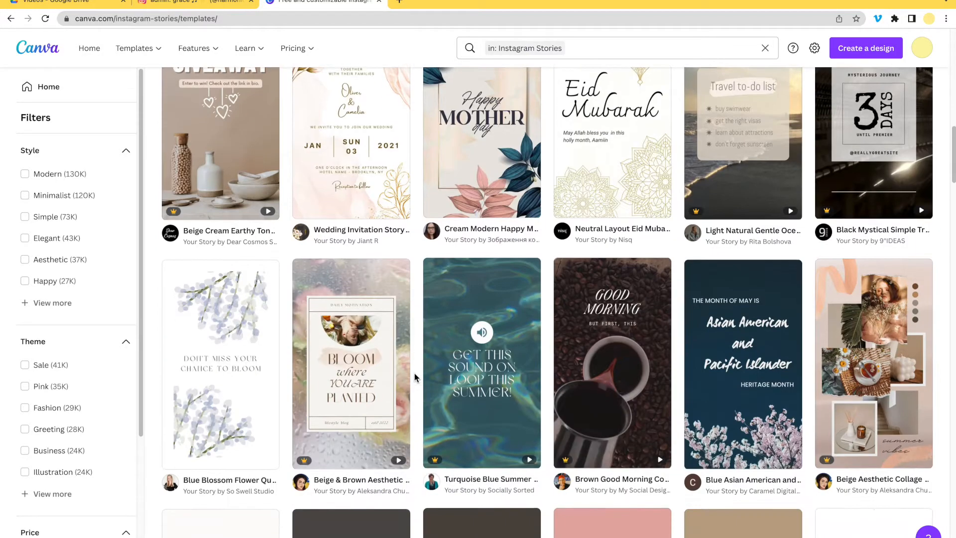
pyautogui.scroll(-1, 415, 352)
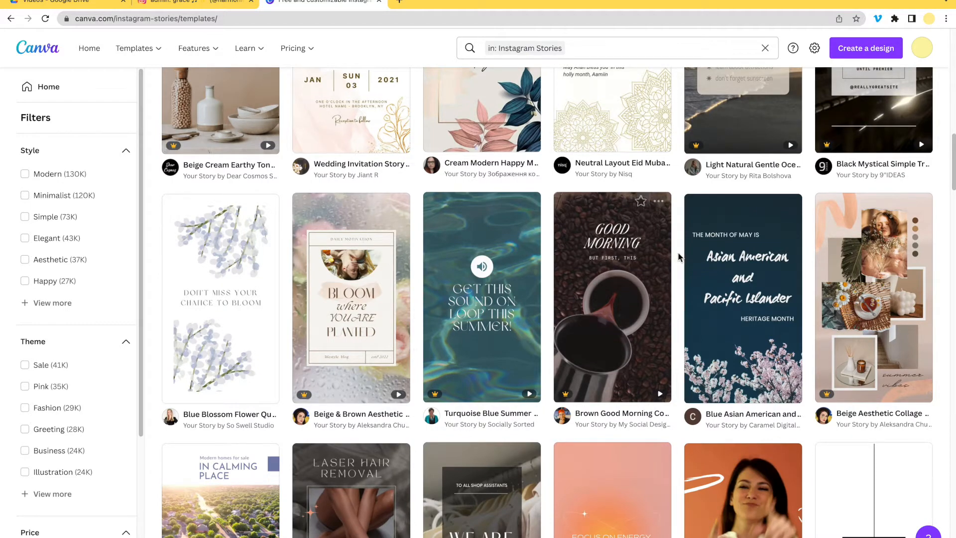
pyautogui.scroll(-2, 675, 256)
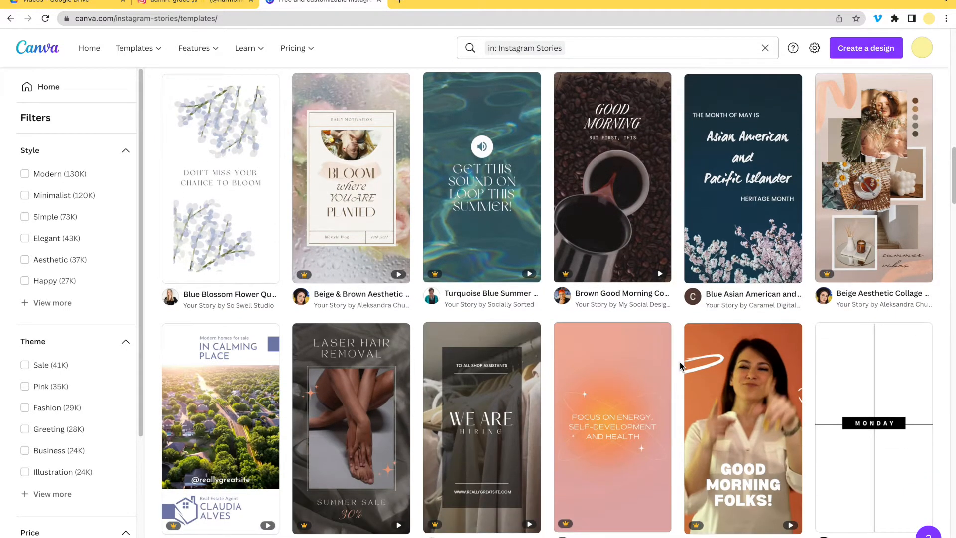
pyautogui.scroll(-4, 677, 363)
pyautogui.scroll(-4, 680, 366)
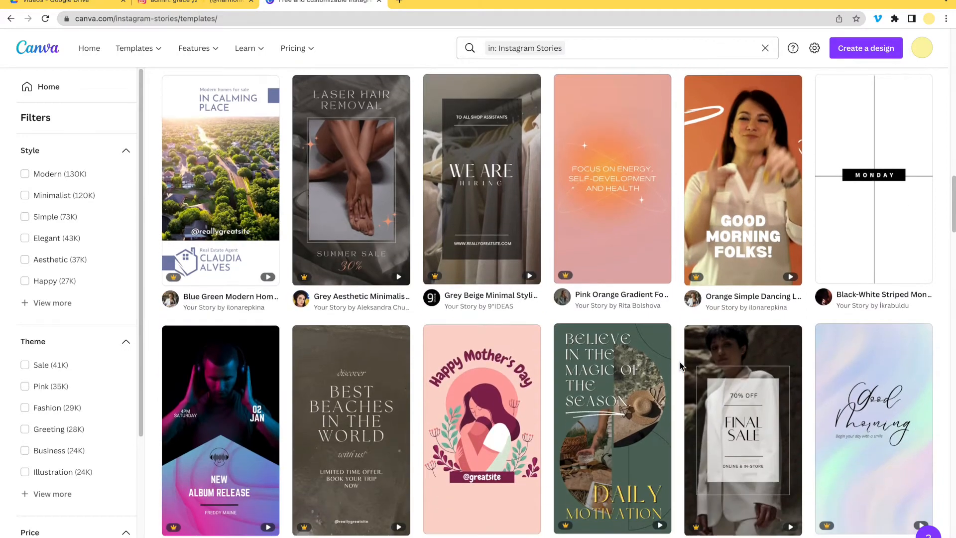
pyautogui.scroll(-2, 680, 366)
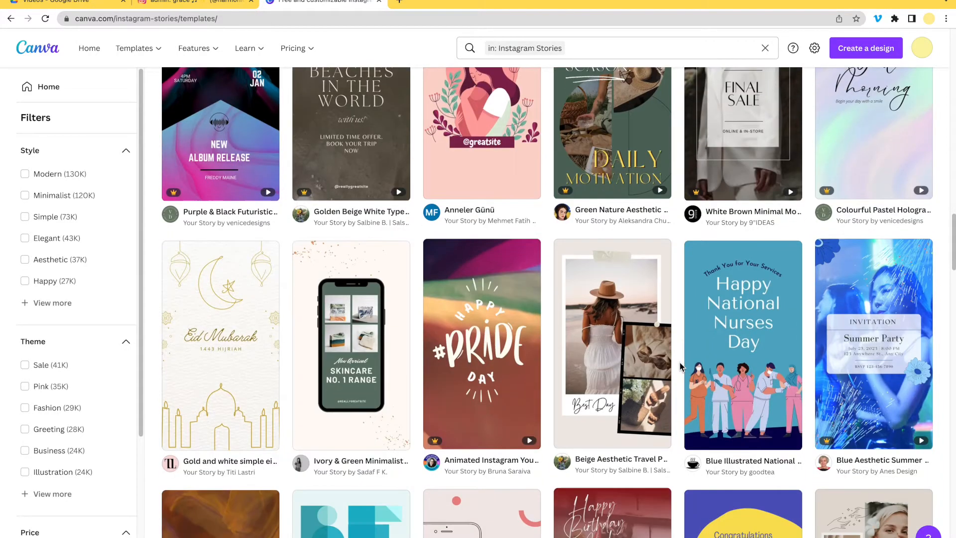
pyautogui.scroll(-1, 680, 367)
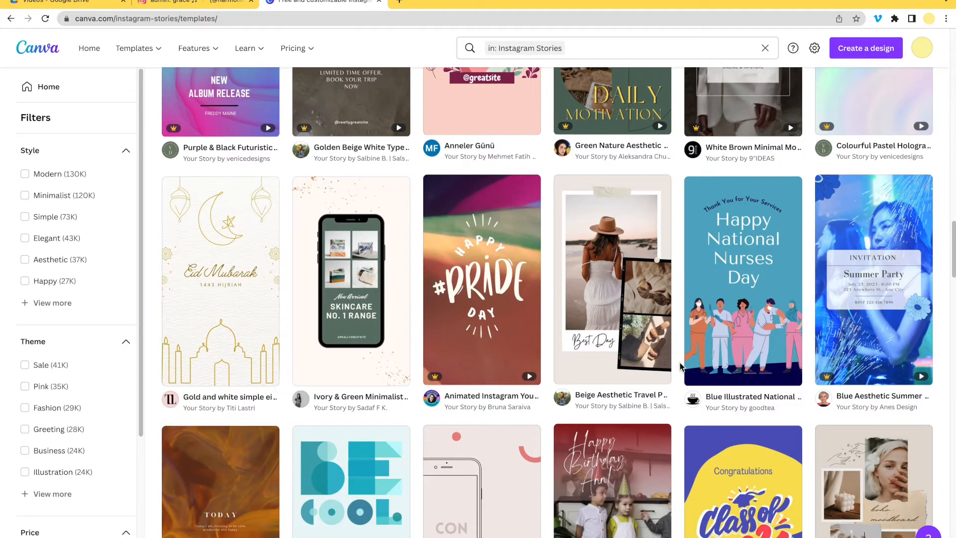
pyautogui.scroll(-2, 680, 365)
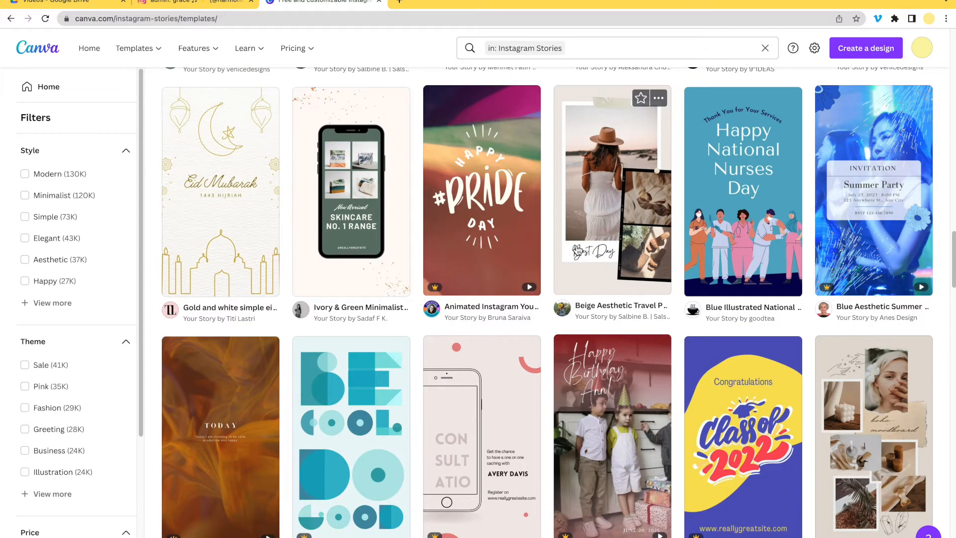
pyautogui.scroll(-2, 635, 248)
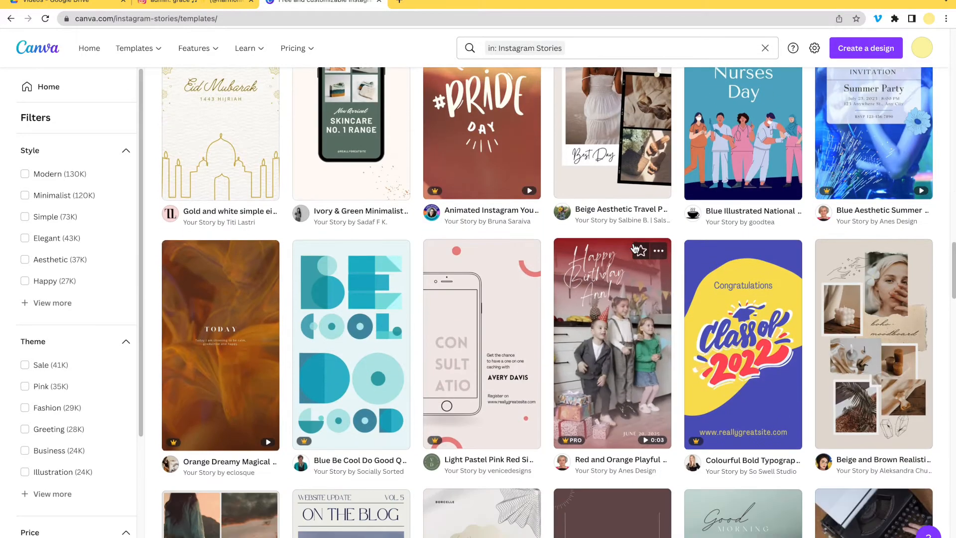
pyautogui.scroll(-5, 635, 248)
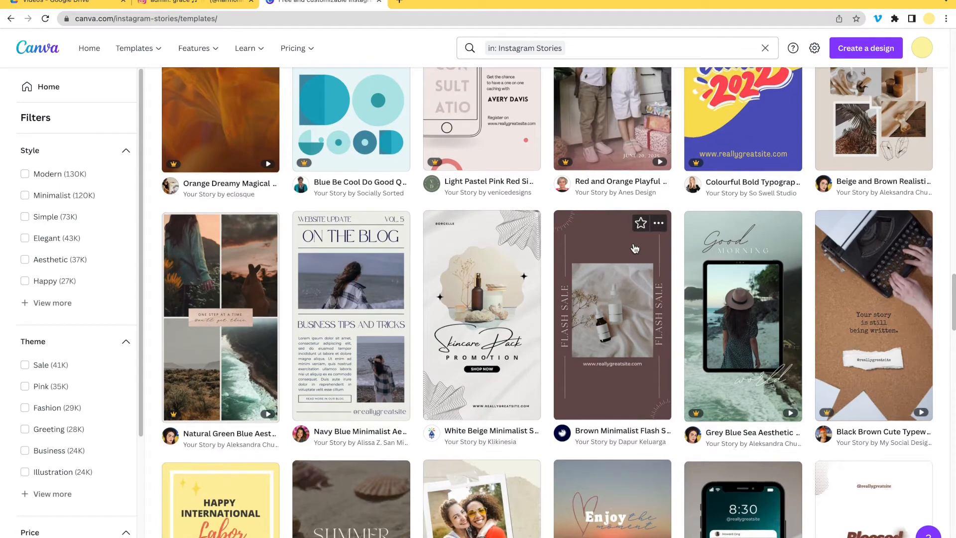
pyautogui.scroll(-6, 635, 248)
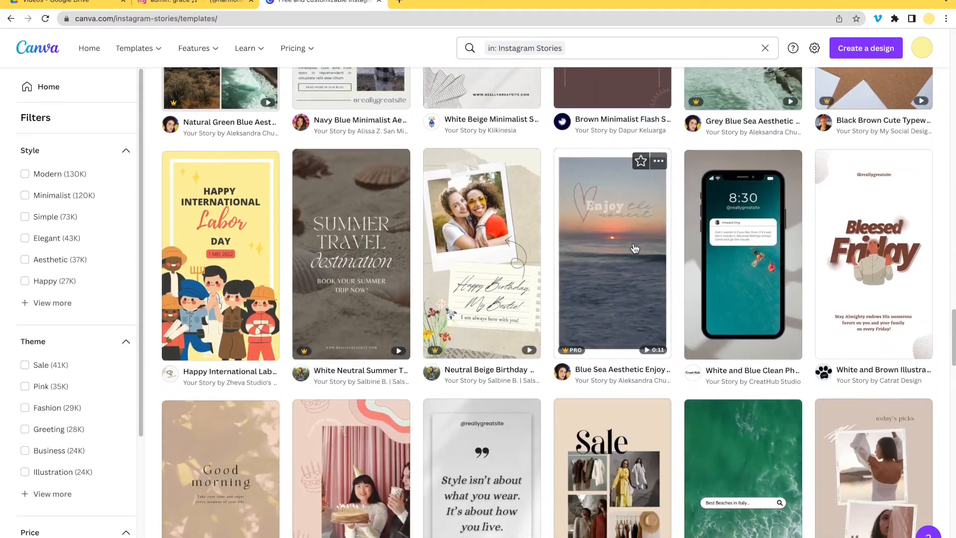
pyautogui.scroll(-5, 635, 249)
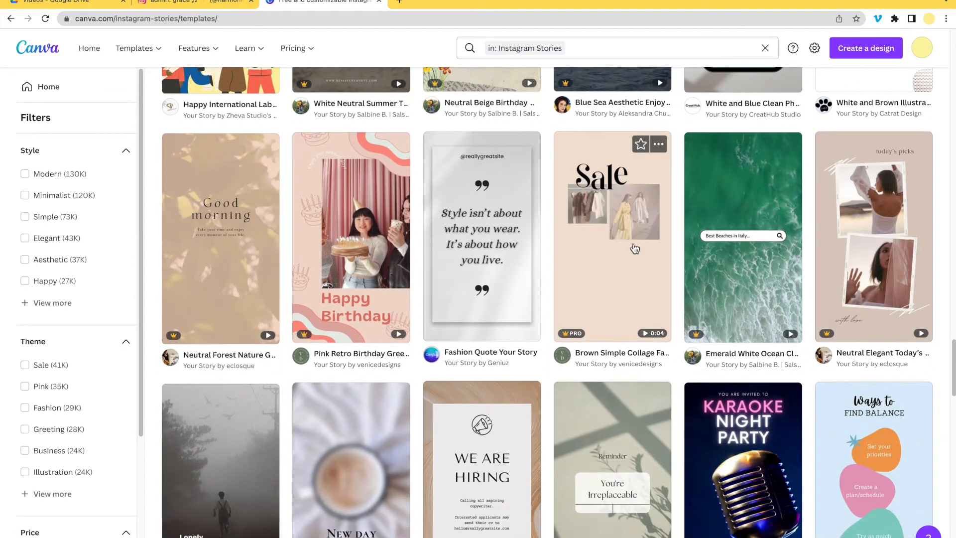
pyautogui.scroll(-2, 636, 249)
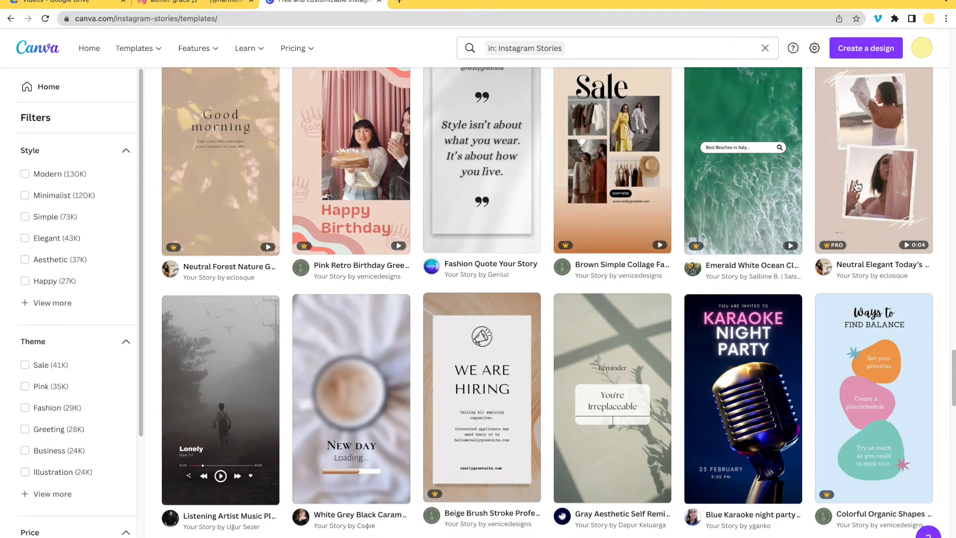
pyautogui.scroll(-3, 803, 252)
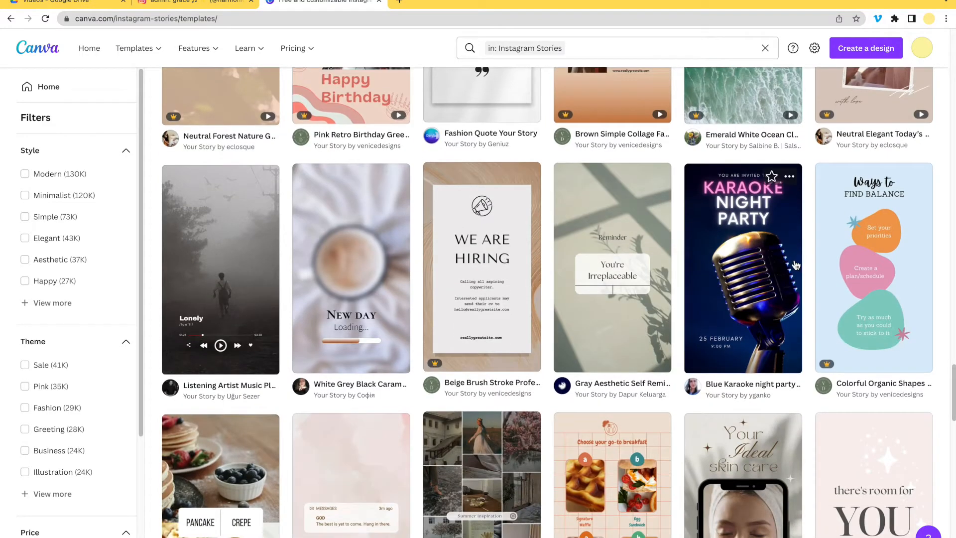
pyautogui.scroll(-3, 610, 338)
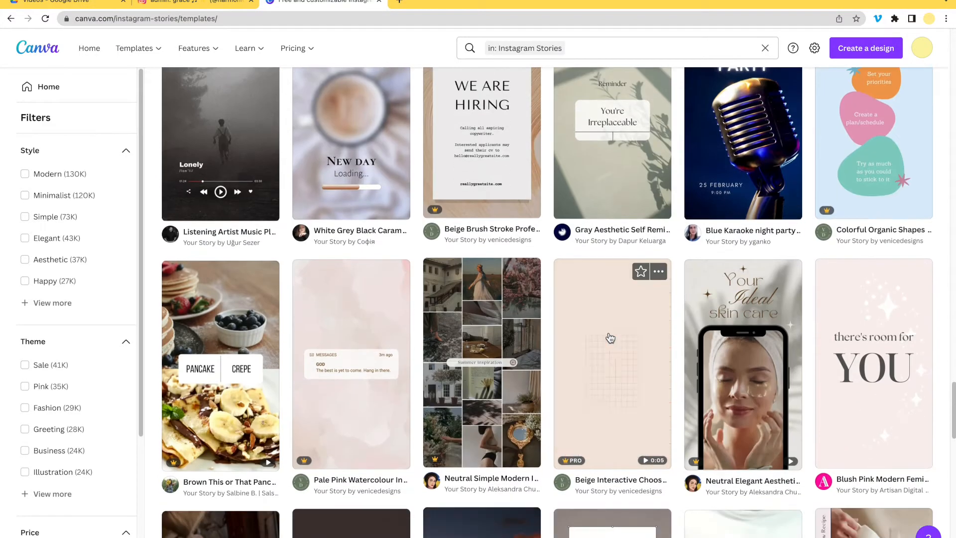
pyautogui.scroll(-7, 610, 338)
pyautogui.scroll(-3, 610, 338)
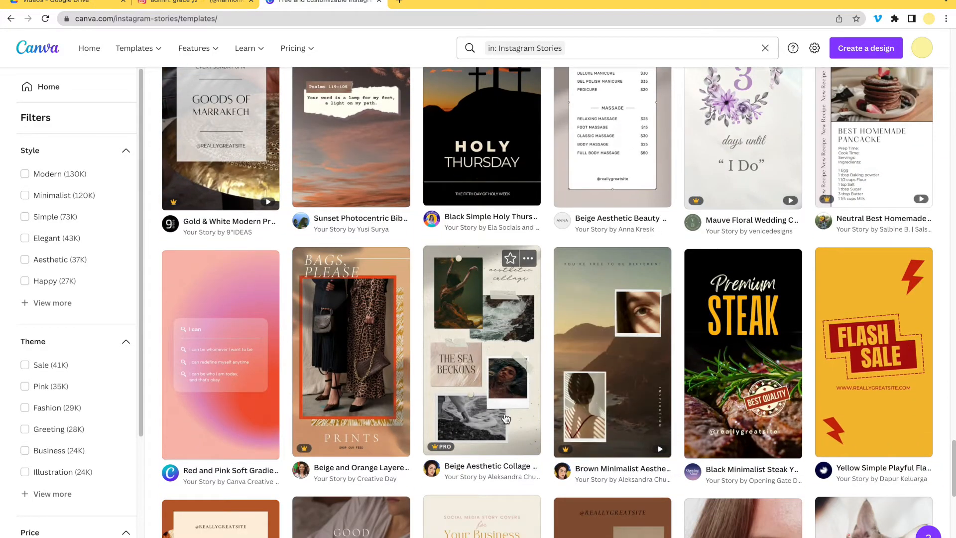
# Step: Open the Beige Aesthetic Travel Photo Collage story template with the "Best Day" caption and highlight its size in the design details
pyautogui.scroll(20, 505, 418)
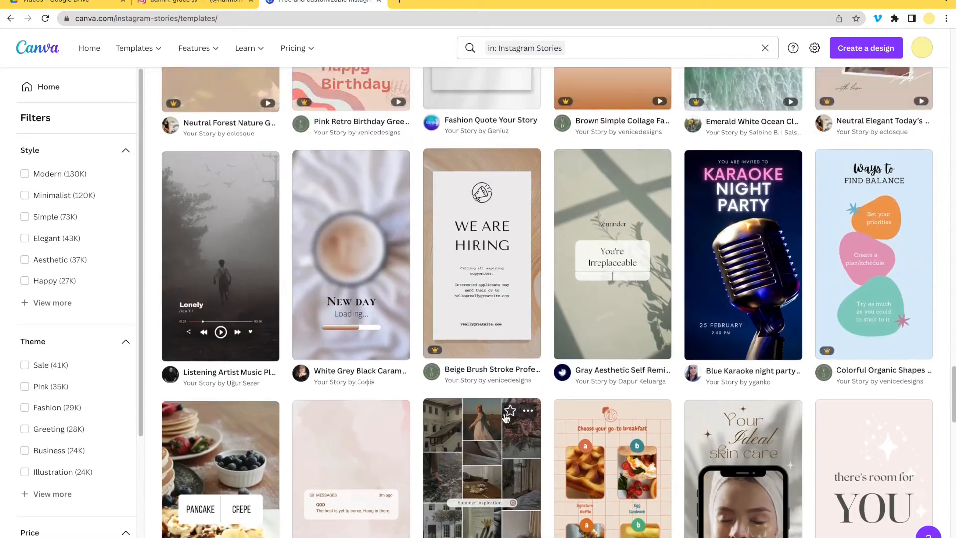
pyautogui.scroll(20, 506, 418)
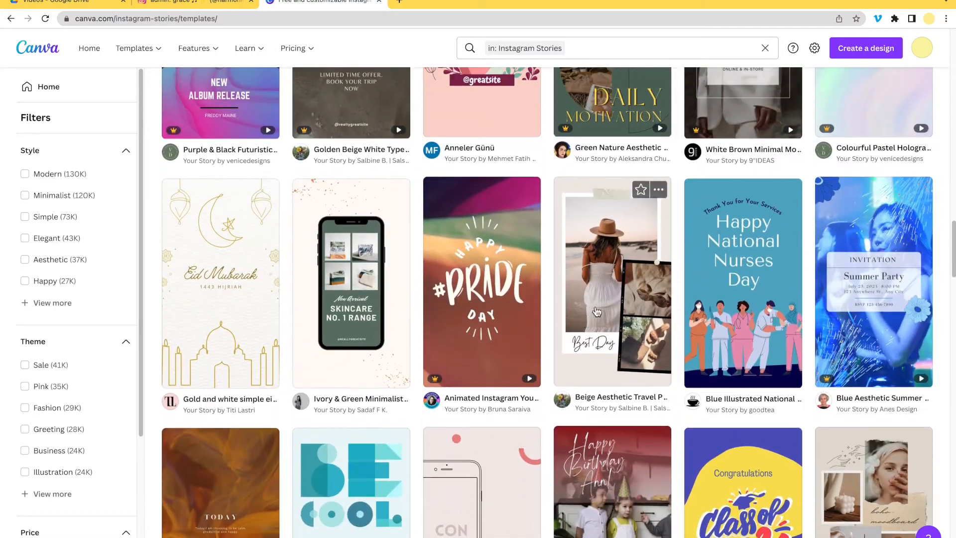
pyautogui.click(604, 308)
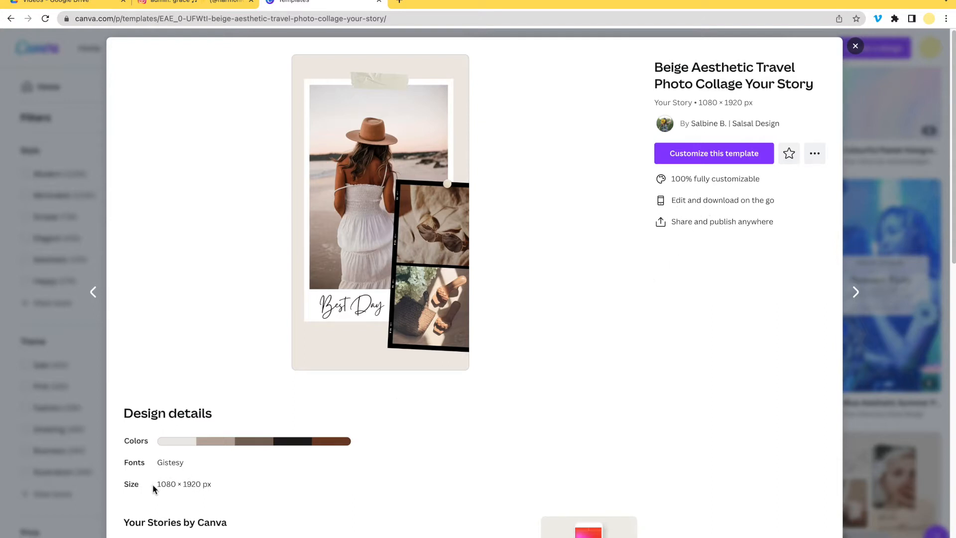
pyautogui.moveTo(152, 485); pyautogui.dragTo(211, 492)
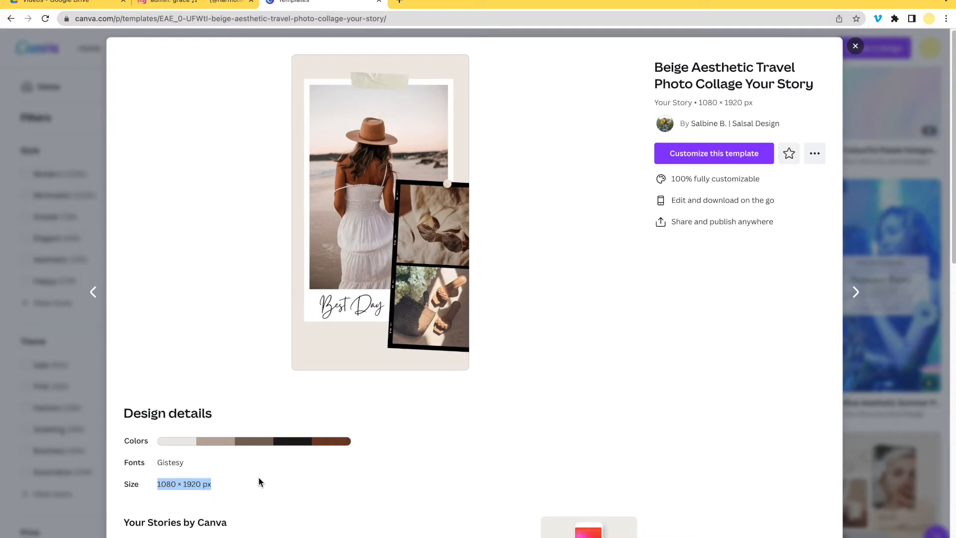
# Step: Customize the "Best Day" travel collage template and title the design with the character's name followed by "Character Card"
pyautogui.click(709, 155)
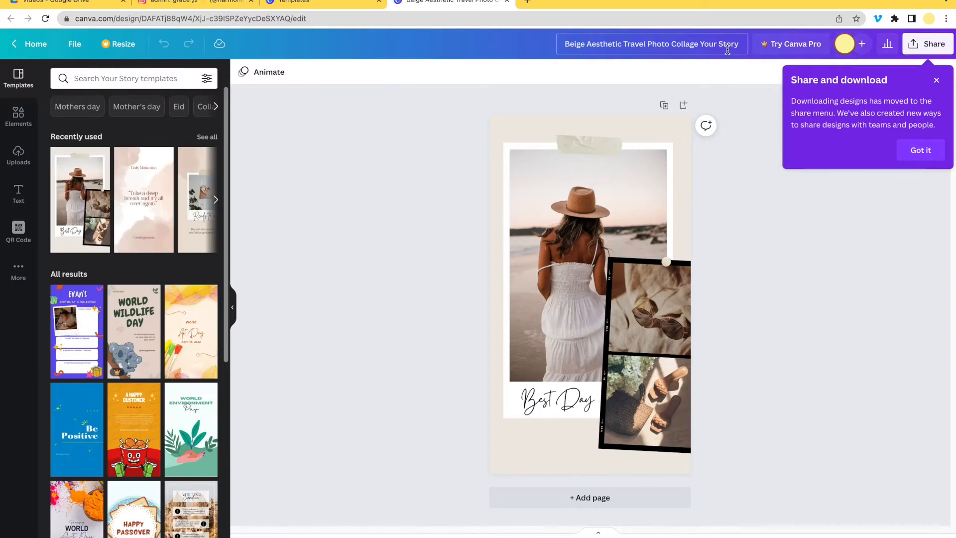
pyautogui.write("Brooke's Character")
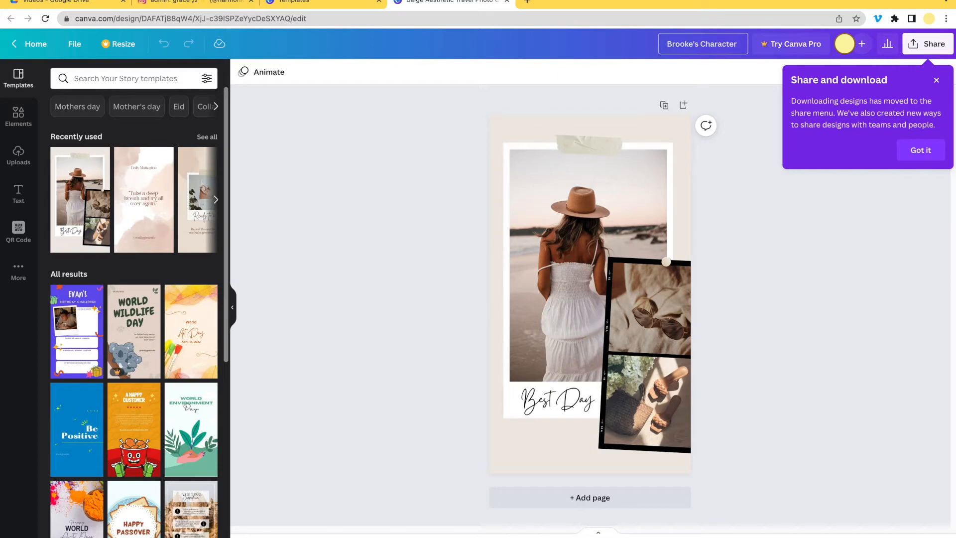
pyautogui.write(' Card')
pyautogui.click(753, 244)
# Step: Shrink the Polaroid photo group to about three quarters of its size and place it in the upper left of the story
pyautogui.click(580, 216)
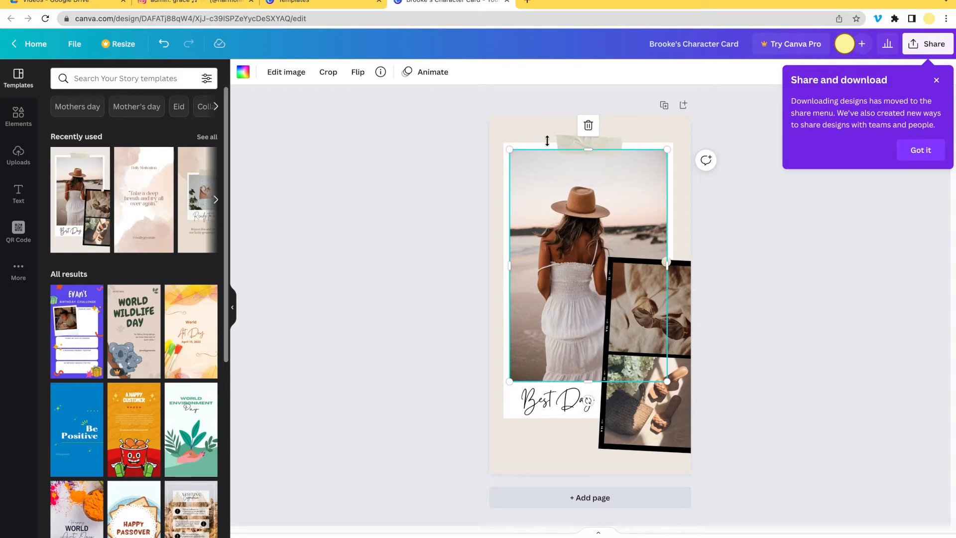
pyautogui.click(855, 381)
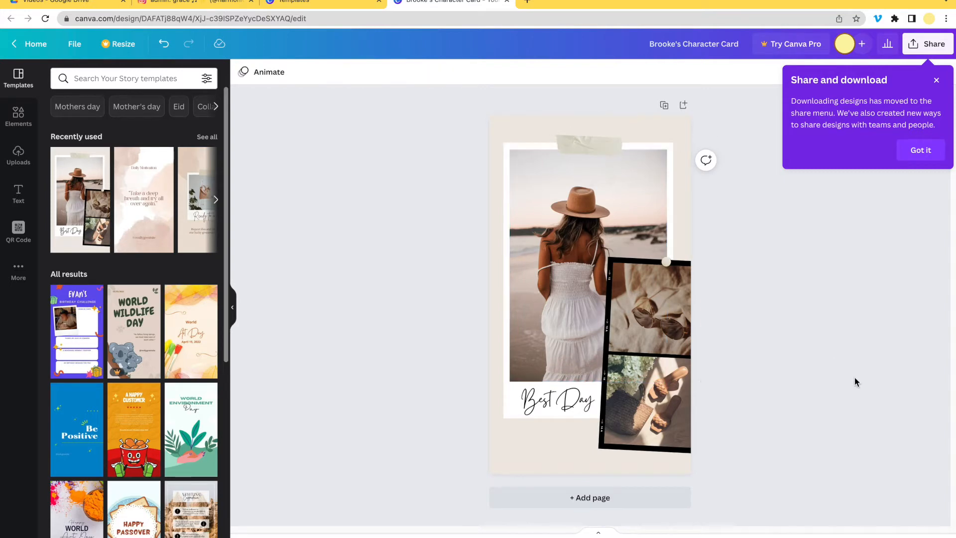
pyautogui.click(506, 404)
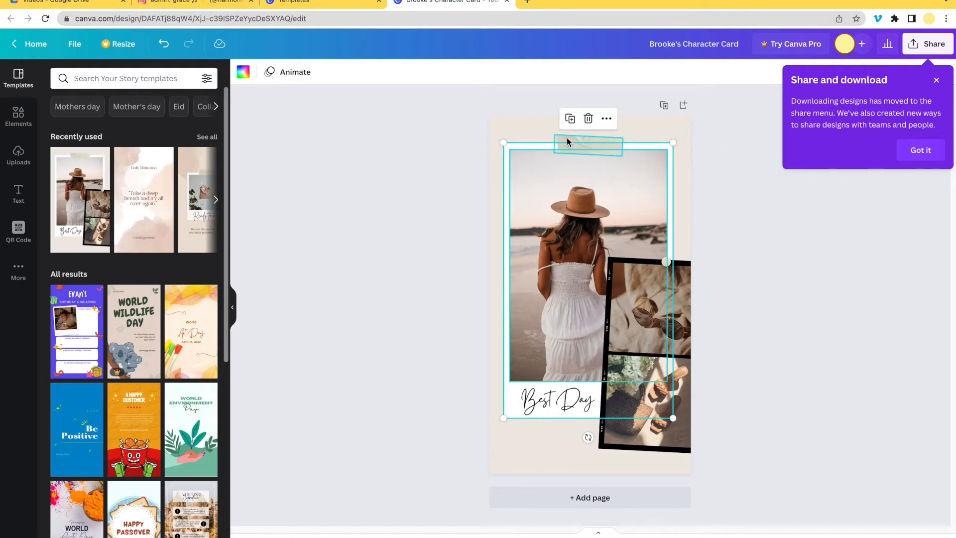
pyautogui.moveTo(503, 418); pyautogui.dragTo(549, 342)
pyautogui.moveTo(598, 282); pyautogui.dragTo(556, 275)
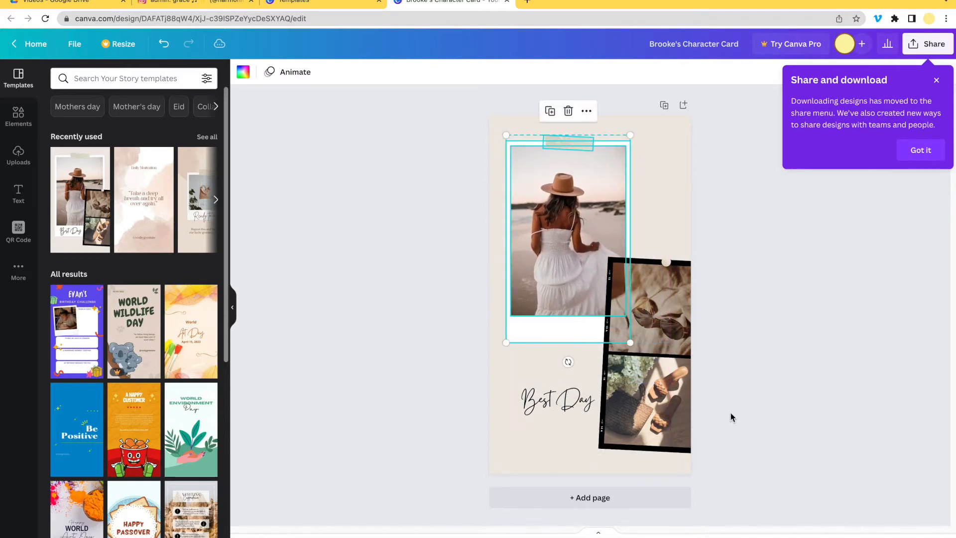
pyautogui.click(663, 417)
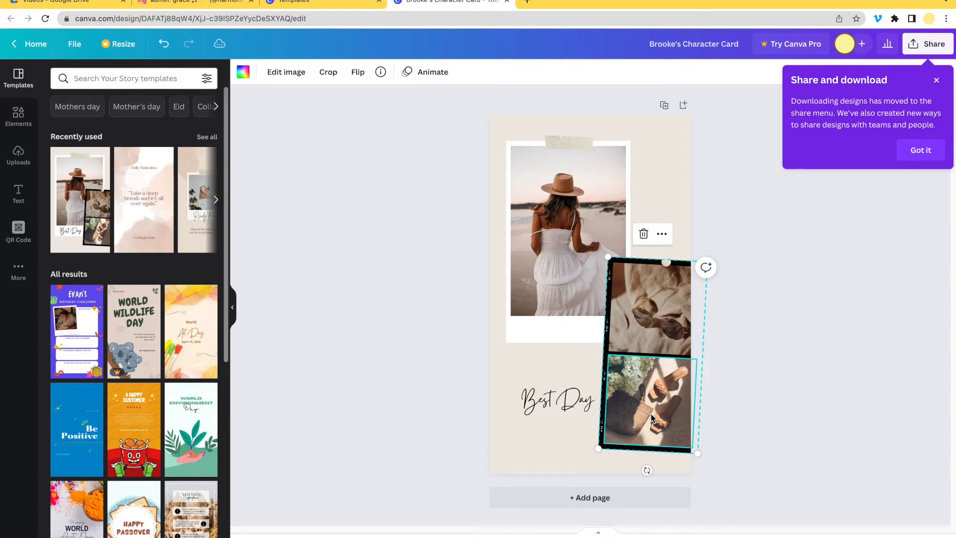
pyautogui.press('BackSpace')
pyautogui.press('BackSpace')
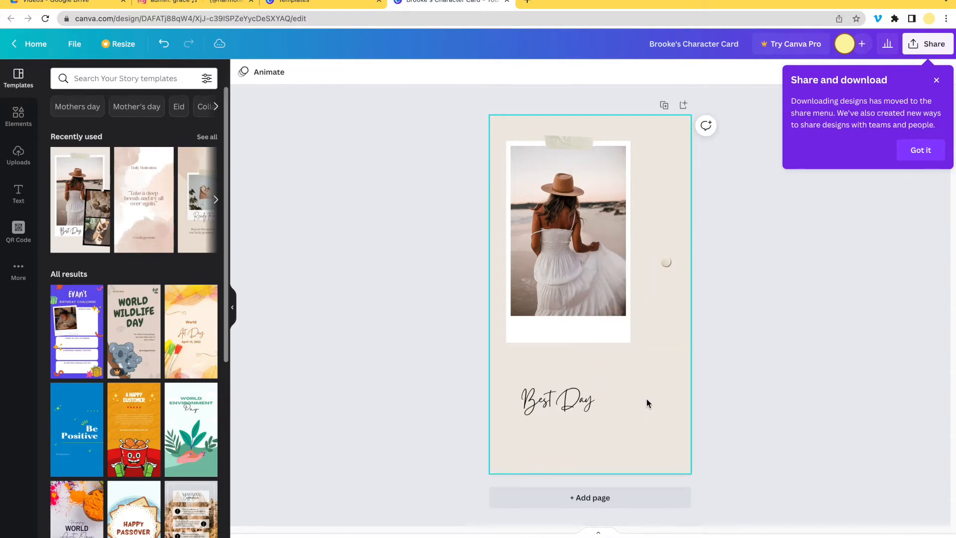
pyautogui.hotkey('ctrl', 'z')
pyautogui.click(650, 408)
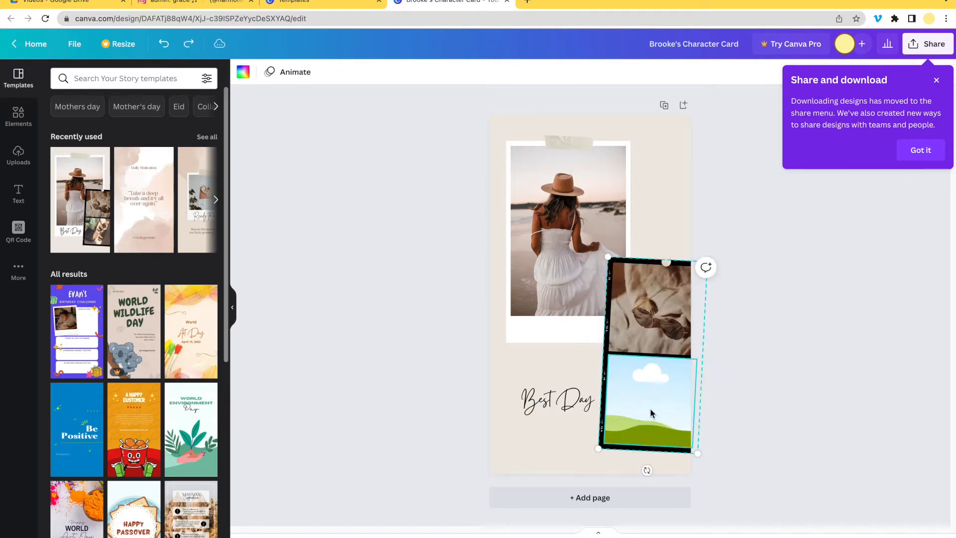
pyautogui.rightClick(646, 413)
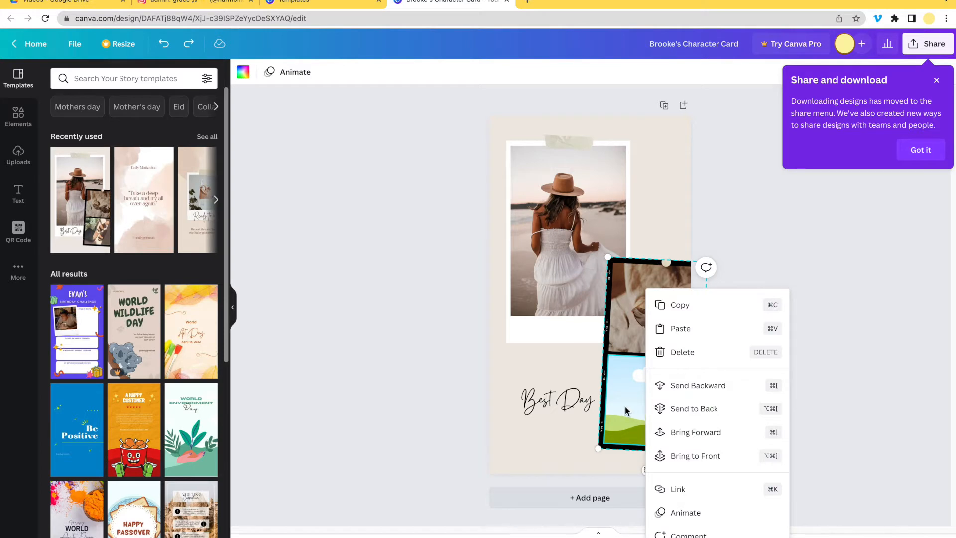
pyautogui.click(624, 406)
pyautogui.click(732, 391)
pyautogui.click(667, 394)
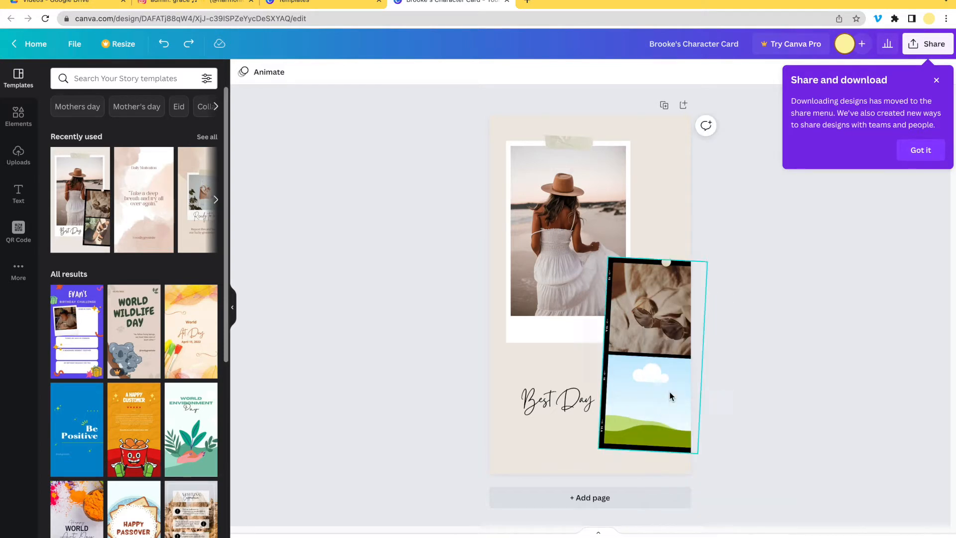
pyautogui.press('super+z')
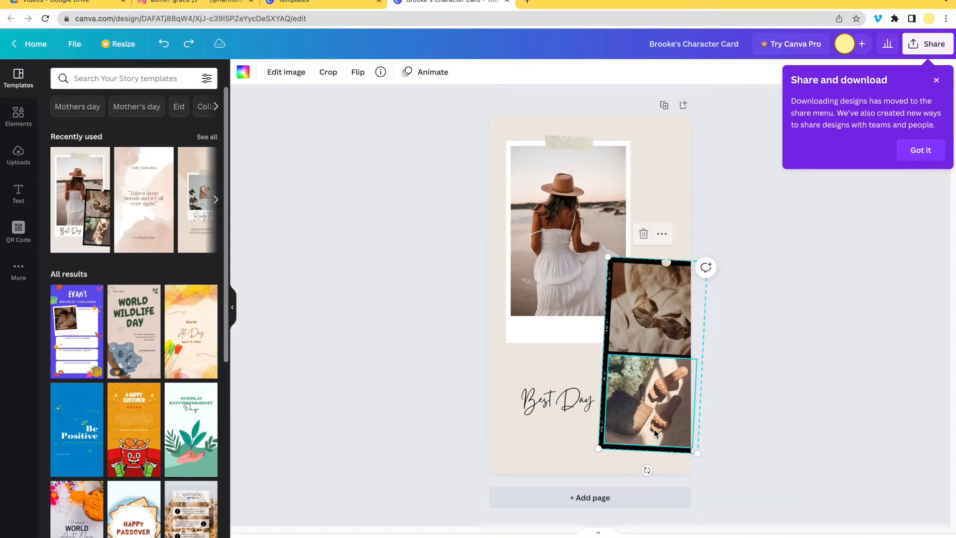
# Step: Shrink the film strip collage and move it up so it overlaps the Polaroid's lower right edge
pyautogui.moveTo(598, 447); pyautogui.dragTo(623, 409)
pyautogui.moveTo(672, 361); pyautogui.dragTo(660, 329)
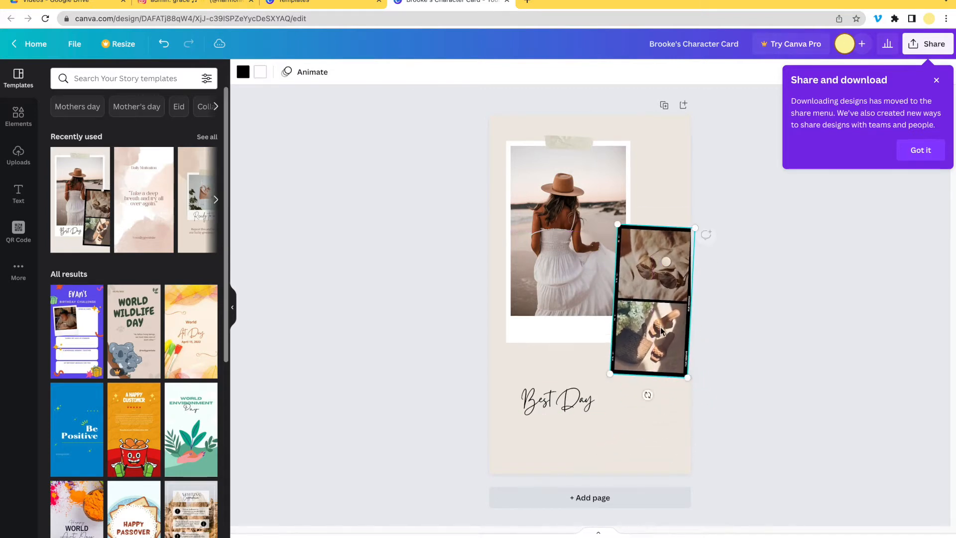
pyautogui.click(668, 261)
pyautogui.moveTo(666, 268); pyautogui.dragTo(667, 264)
pyautogui.scroll(5, 685, 294)
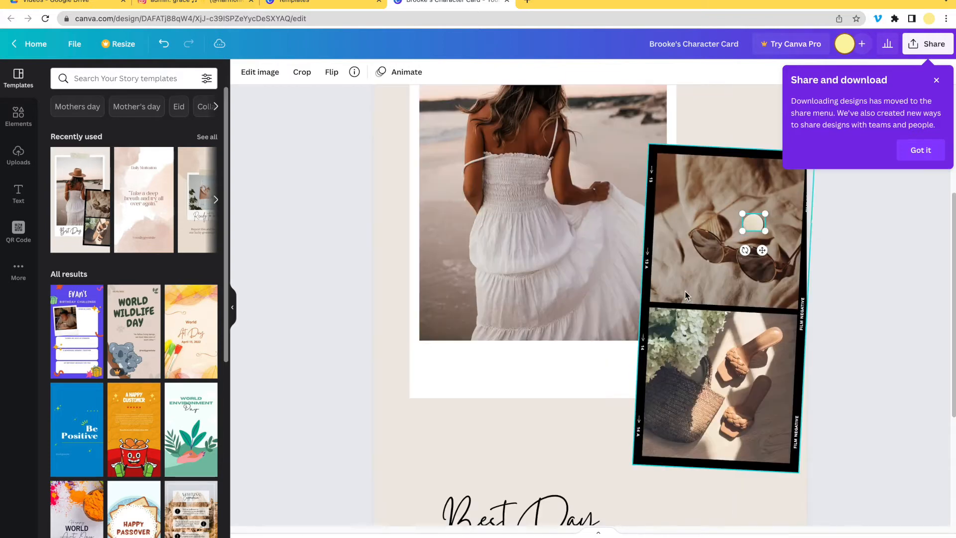
pyautogui.click(685, 291)
pyautogui.moveTo(727, 278); pyautogui.dragTo(538, 334)
pyautogui.hotkey('ctrl', 'z')
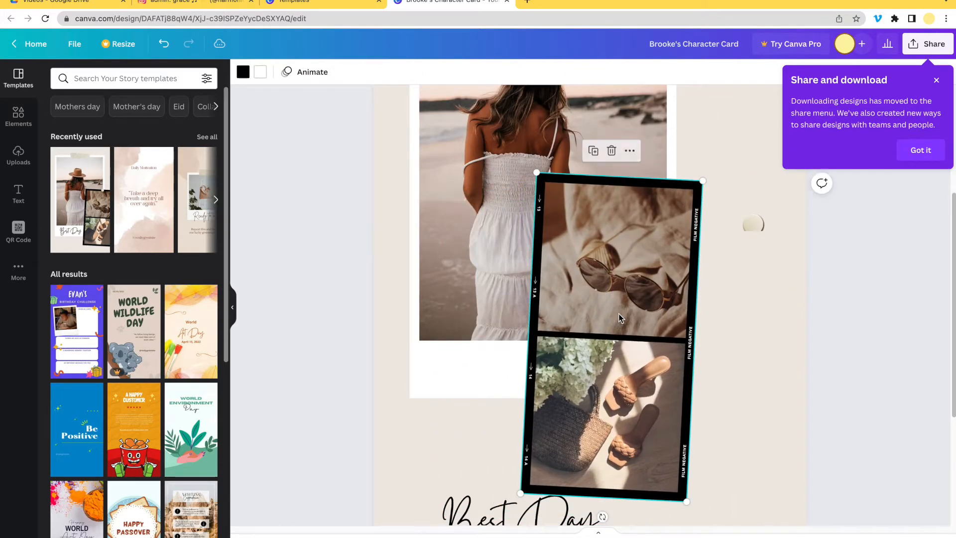
# Step: Nudge the film strip collage slightly to the right
pyautogui.scroll(4, 618, 314)
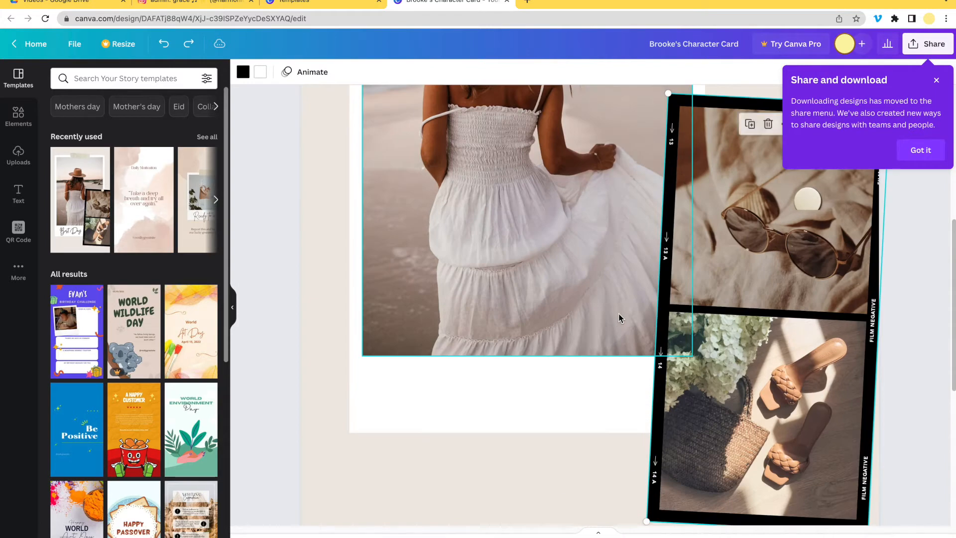
pyautogui.press('Right')
pyautogui.click(797, 286)
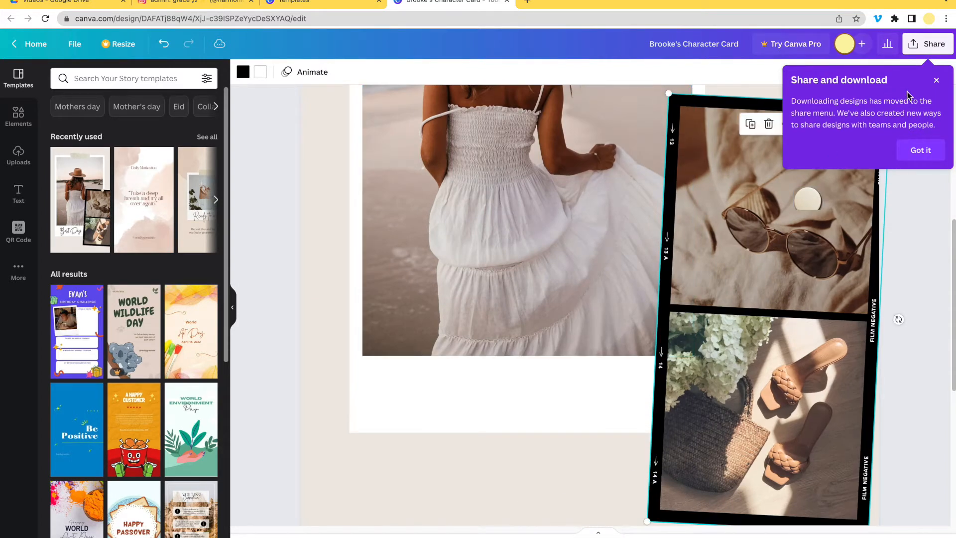
# Step: Move the round beige pin onto the middle of the film strip's top edge
pyautogui.scroll(2, 792, 241)
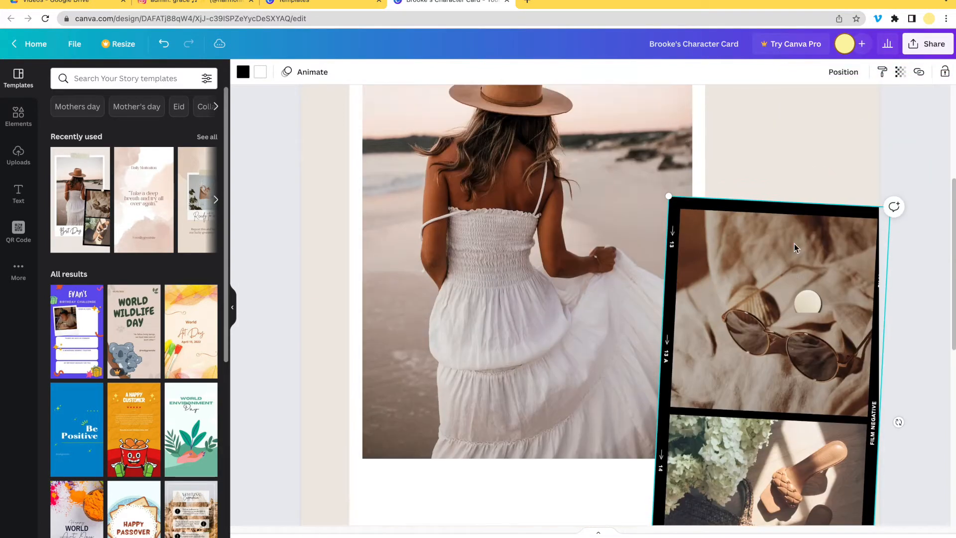
pyautogui.click(802, 307)
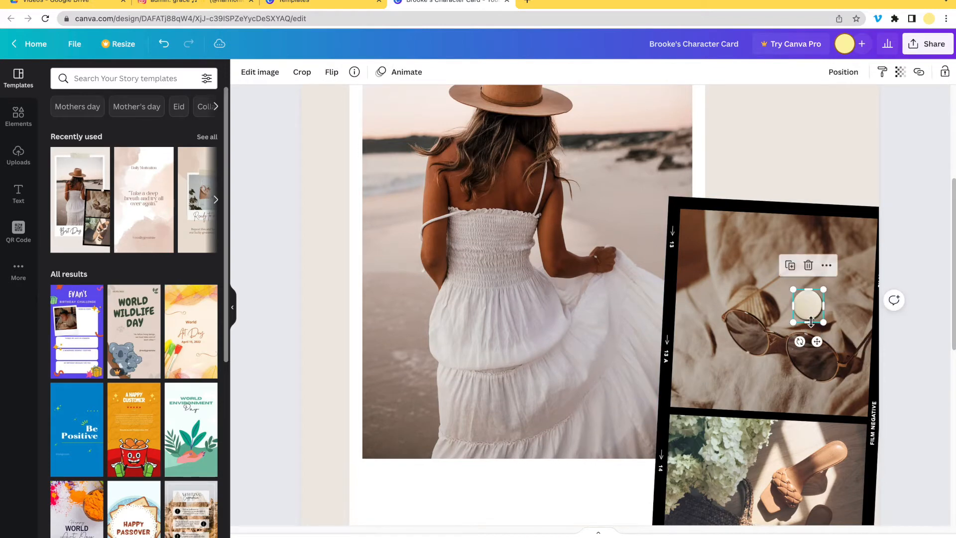
pyautogui.moveTo(808, 305); pyautogui.dragTo(784, 204)
pyautogui.click(945, 359)
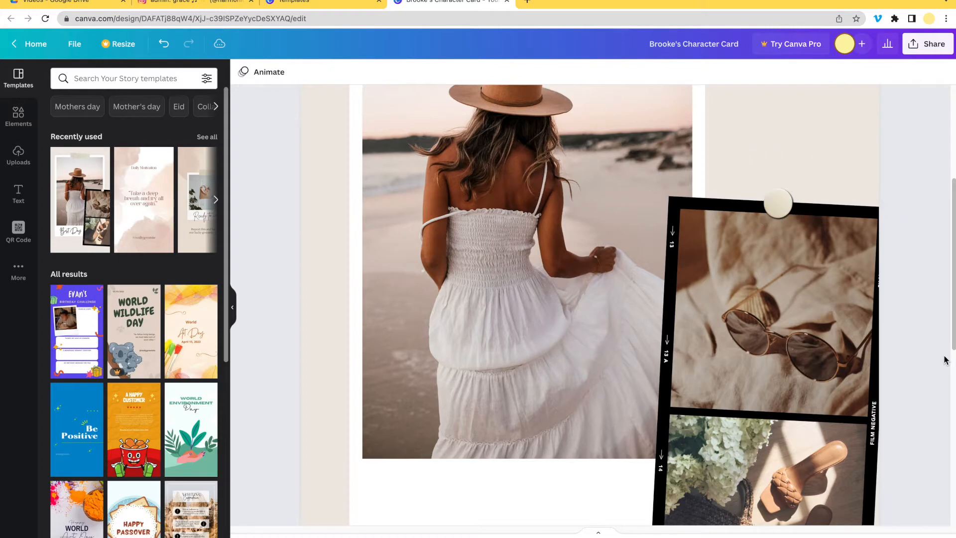
pyautogui.press('super+minus')
pyautogui.press('super+minus')
pyautogui.press('super+minus')
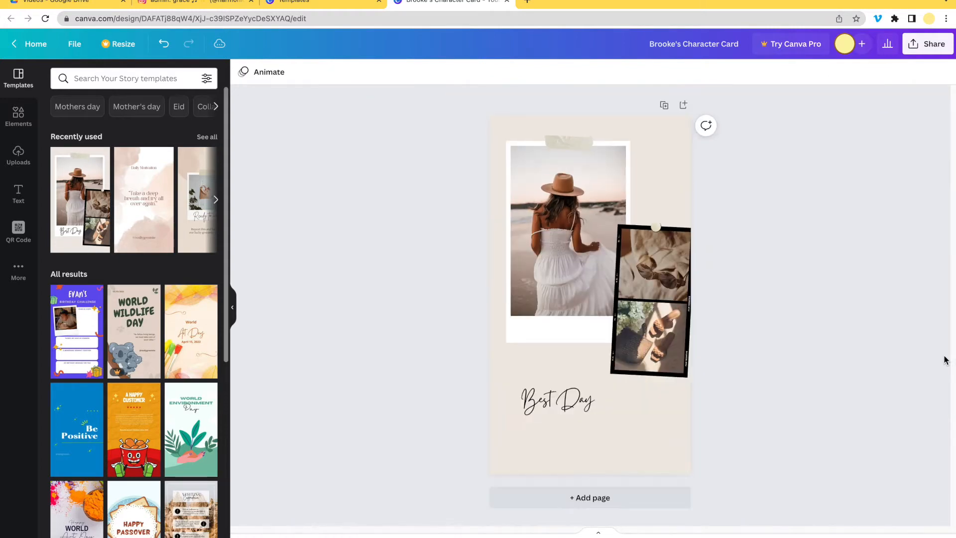
# Step: Replace the "Best Day" caption with the character's first name and move it onto the white border below the Polaroid photo
pyautogui.click(563, 405)
pyautogui.click(563, 405)
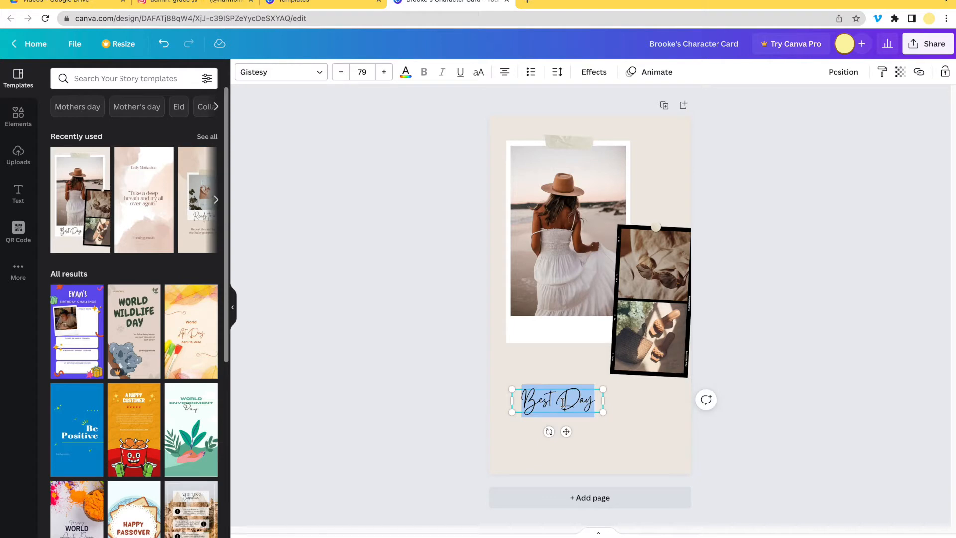
pyautogui.write('Brooke')
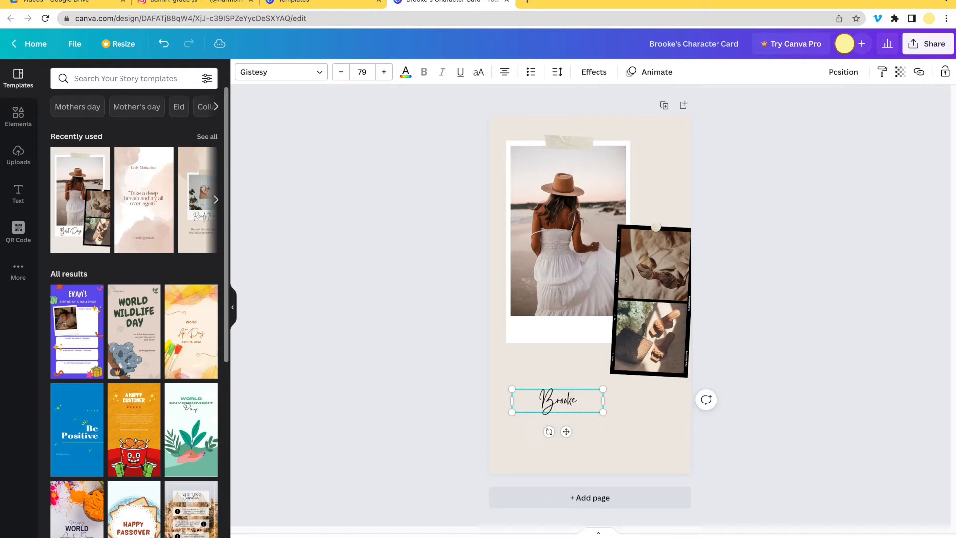
pyautogui.click(800, 405)
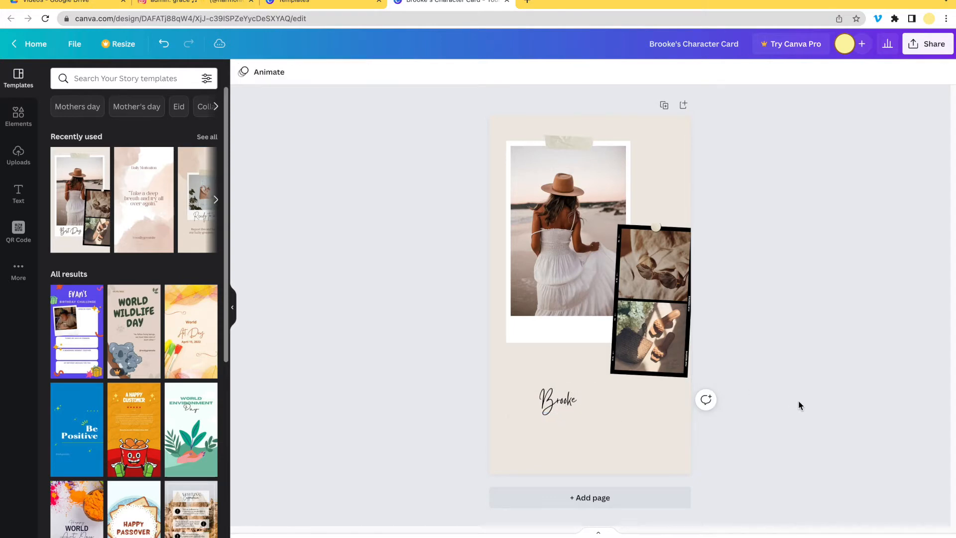
pyautogui.click(551, 395)
pyautogui.moveTo(551, 395); pyautogui.dragTo(553, 328)
pyautogui.click(739, 432)
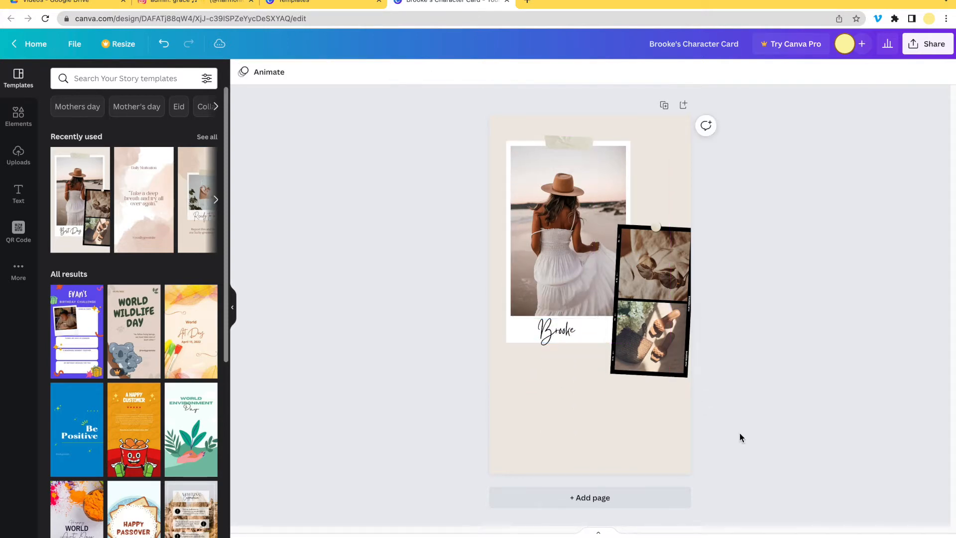
# Step: Examine the Polaroid photo's object options, the available image effects and the additional Canva apps
pyautogui.click(553, 229)
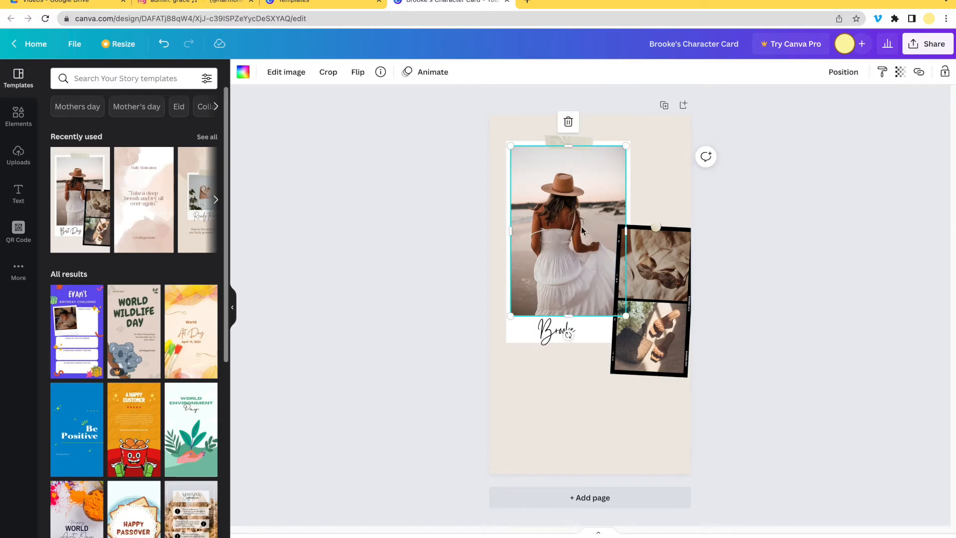
pyautogui.rightClick(564, 243)
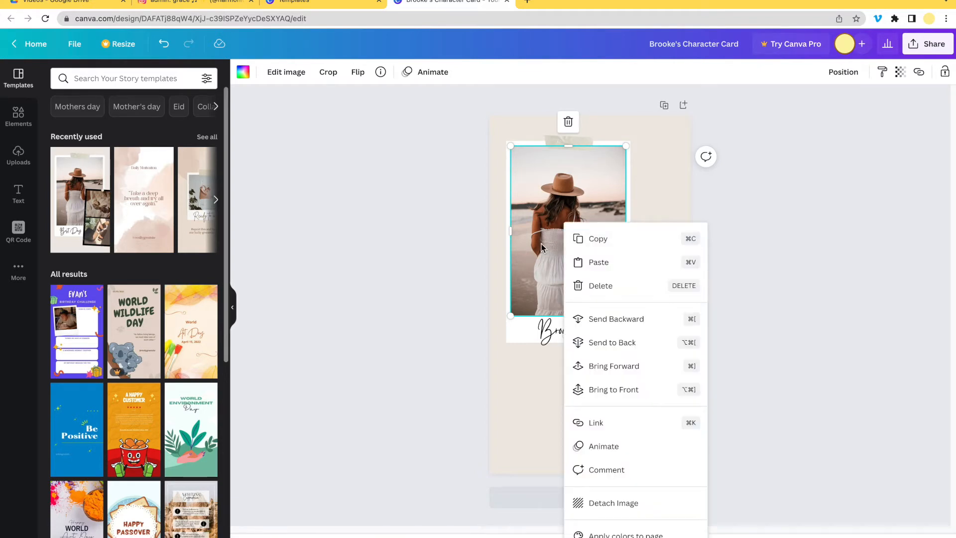
pyautogui.click(401, 250)
pyautogui.click(521, 224)
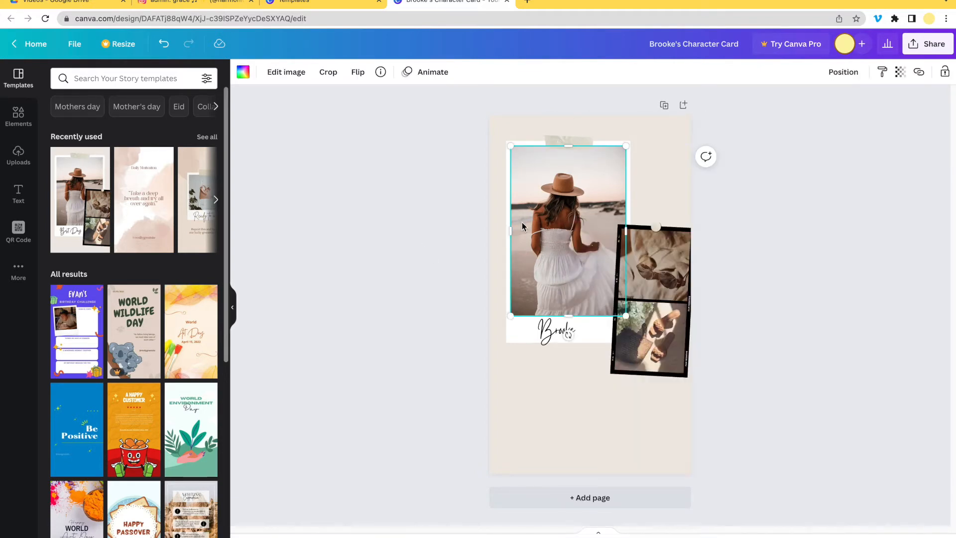
pyautogui.click(288, 74)
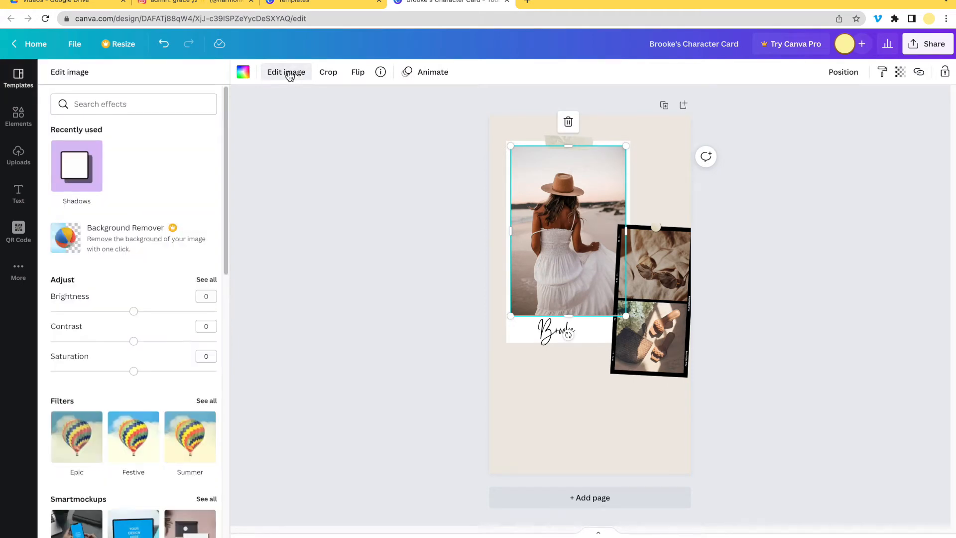
pyautogui.scroll(-8, 188, 241)
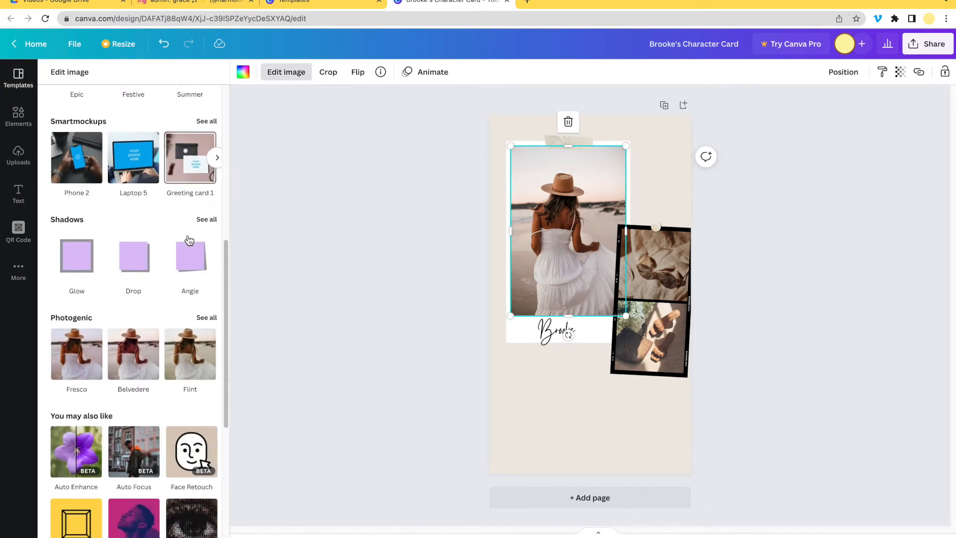
pyautogui.scroll(-6, 189, 240)
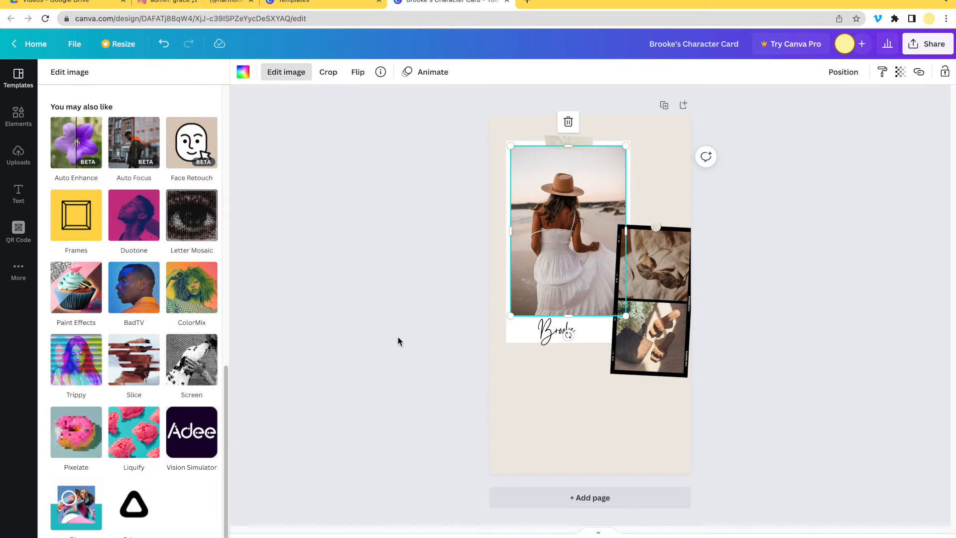
pyautogui.click(400, 339)
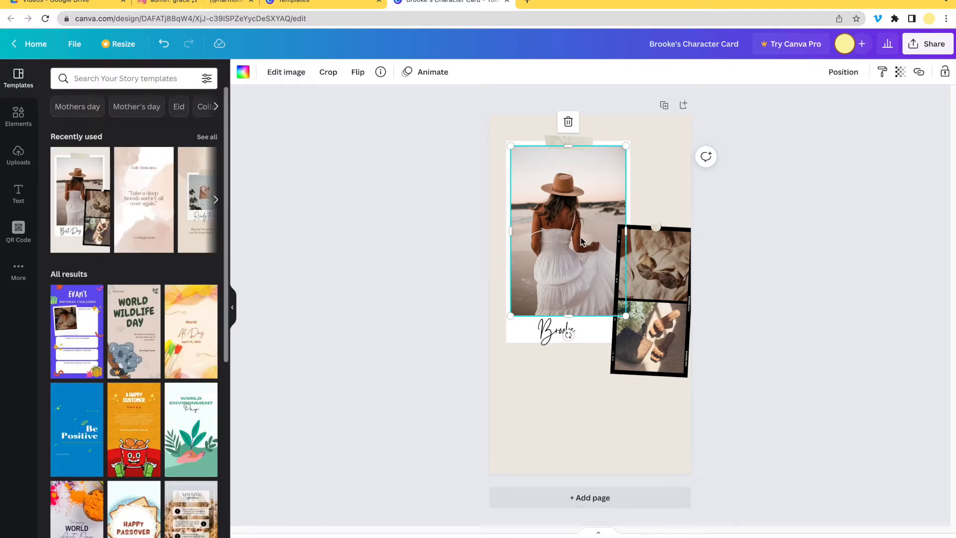
pyautogui.click(19, 275)
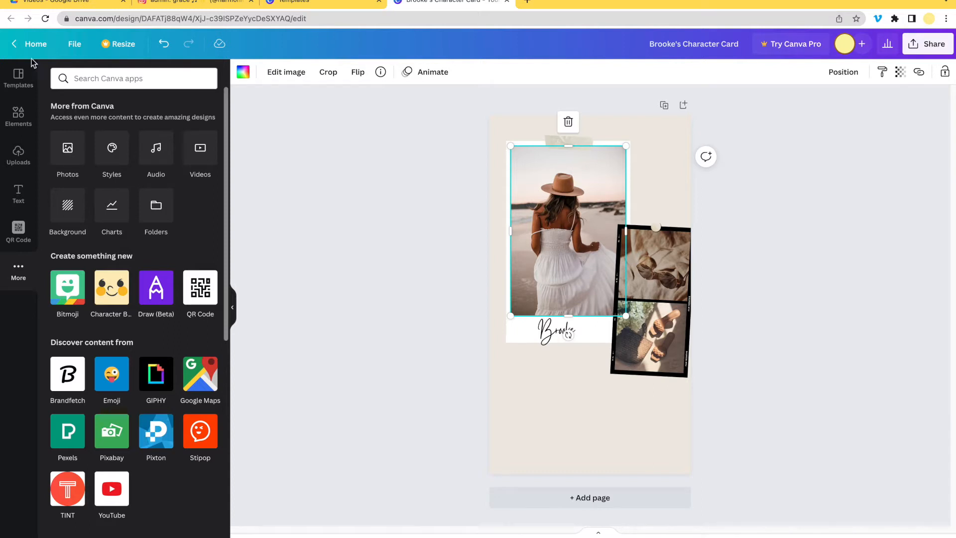
# Step: Upload the two TS4_x64 JPG character images ending in 08-17-58 and 08-19-29 from the Downloads folder
pyautogui.click(20, 152)
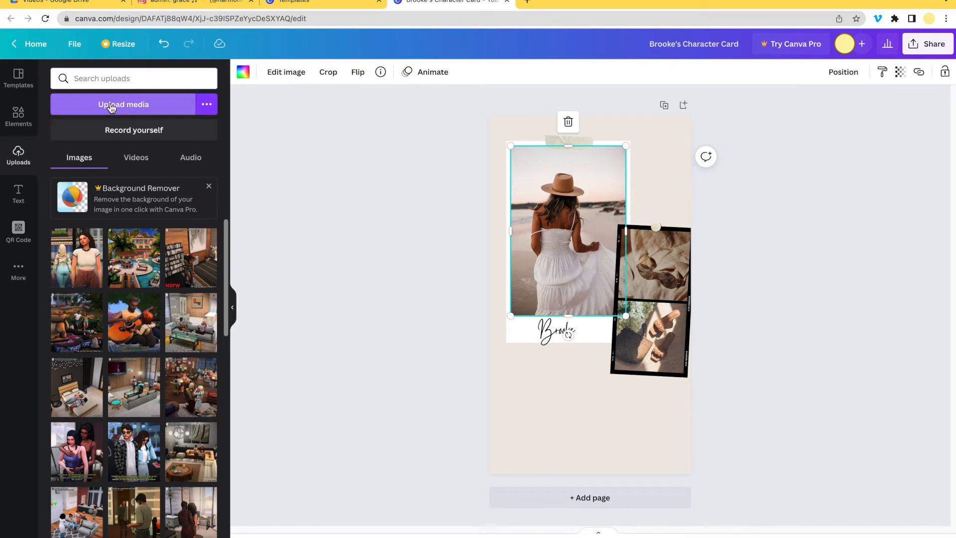
pyautogui.click(128, 107)
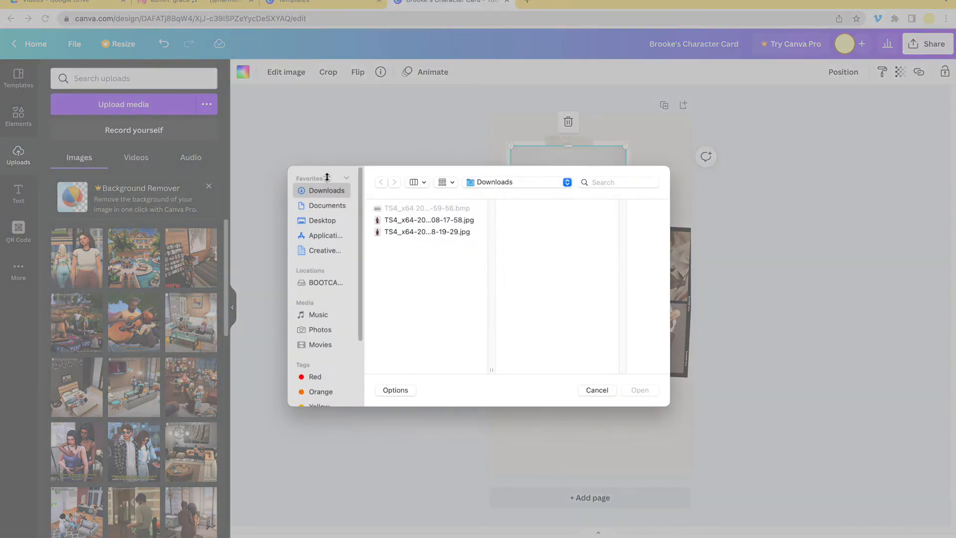
pyautogui.click(420, 234)
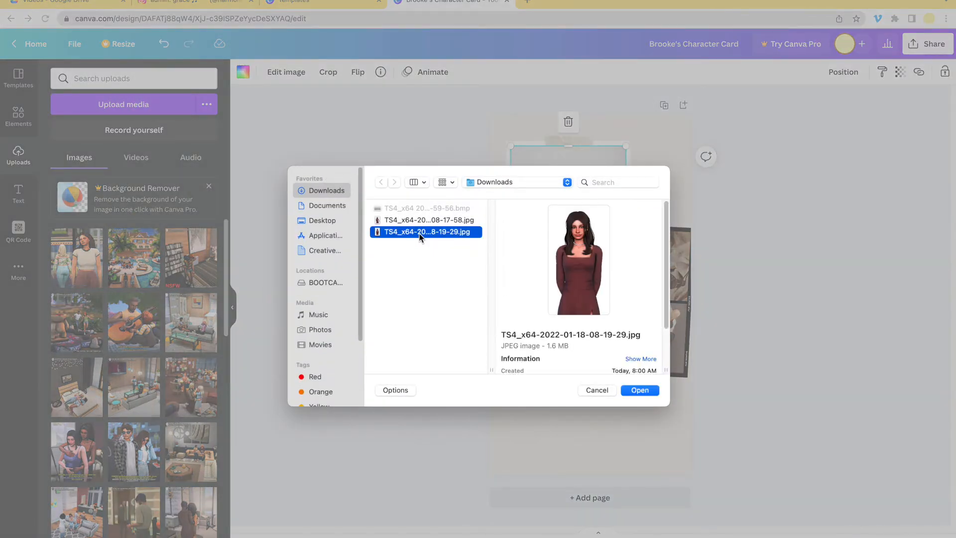
pyautogui.press('Up')
pyautogui.press('Down')
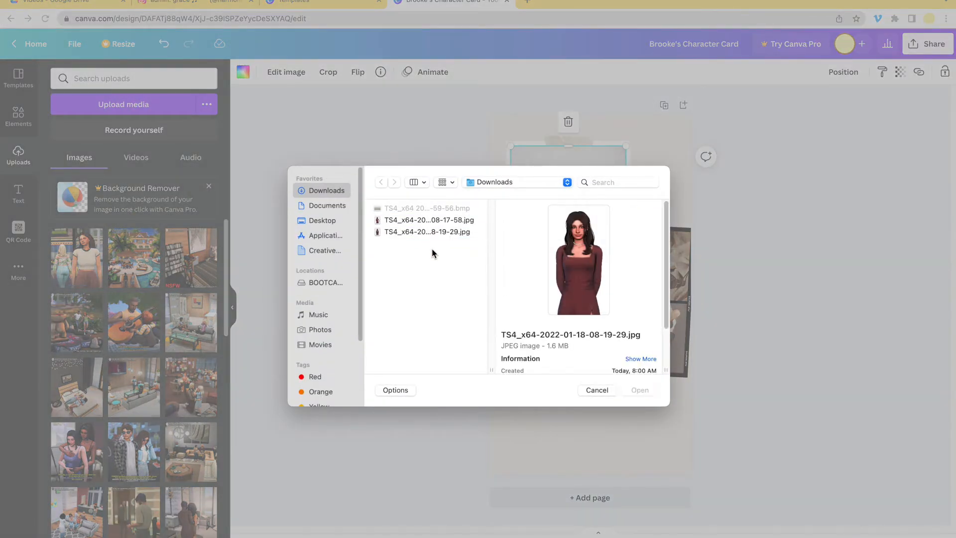
pyautogui.moveTo(432, 251); pyautogui.dragTo(431, 224)
pyautogui.press('Return')
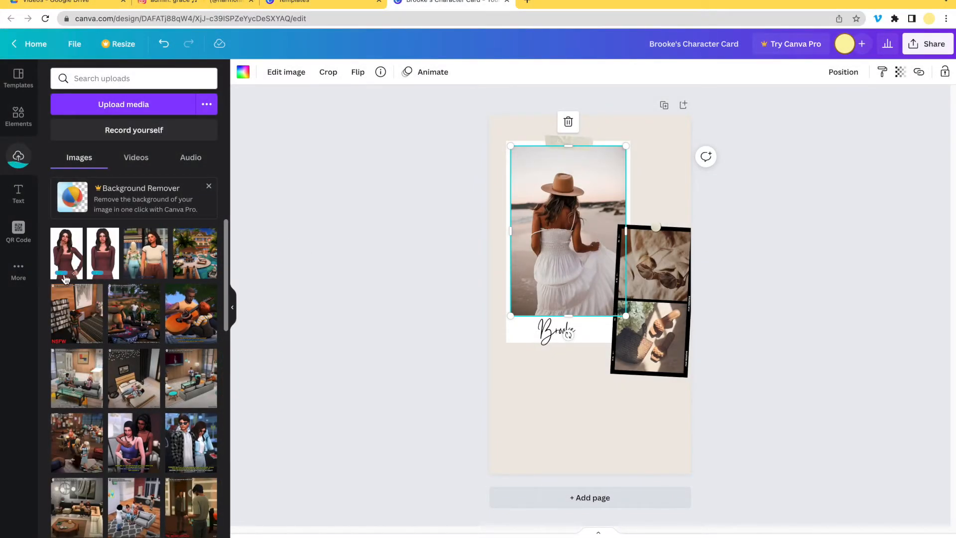
# Step: Fill the Polaroid frame with the uploaded hand-to-face character image and shift it slightly downward within the frame
pyautogui.scroll(-1, 187, 305)
pyautogui.scroll(-4, 187, 305)
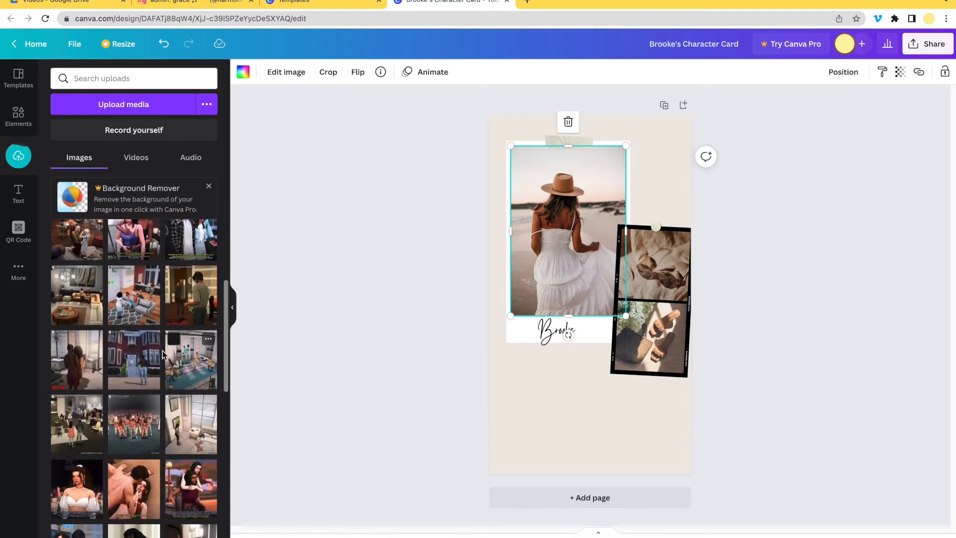
pyautogui.scroll(5, 123, 423)
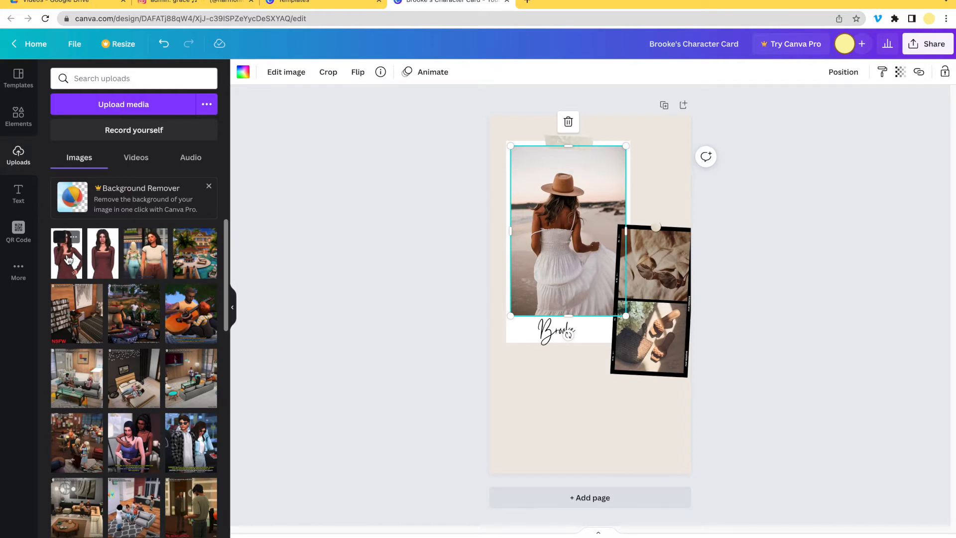
pyautogui.moveTo(69, 258); pyautogui.dragTo(585, 222)
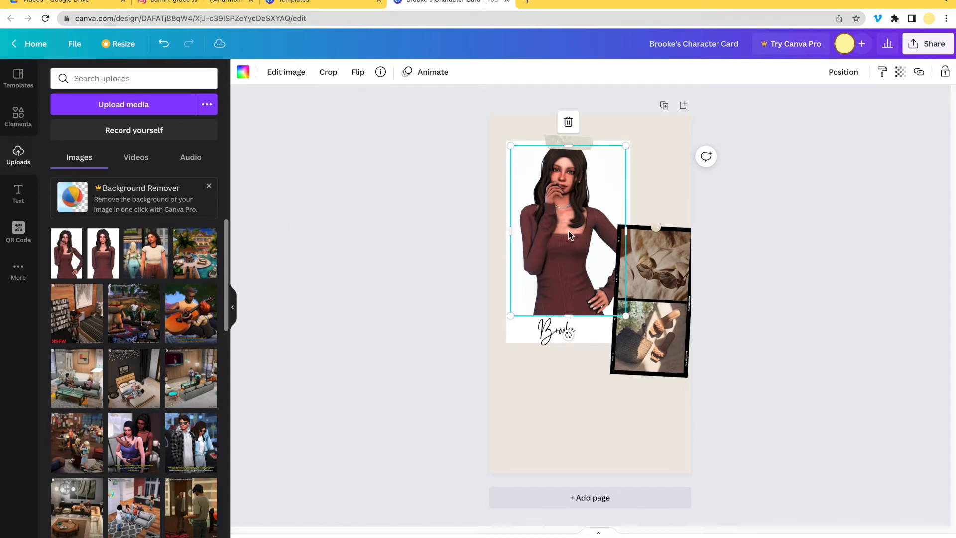
pyautogui.doubleClick(568, 231)
pyautogui.moveTo(577, 229)
pyautogui.mouseDown()
pyautogui.moveTo(576, 248)
pyautogui.moveTo(577, 227)
pyautogui.moveTo(581, 241)
pyautogui.mouseUp()
pyautogui.click(766, 232)
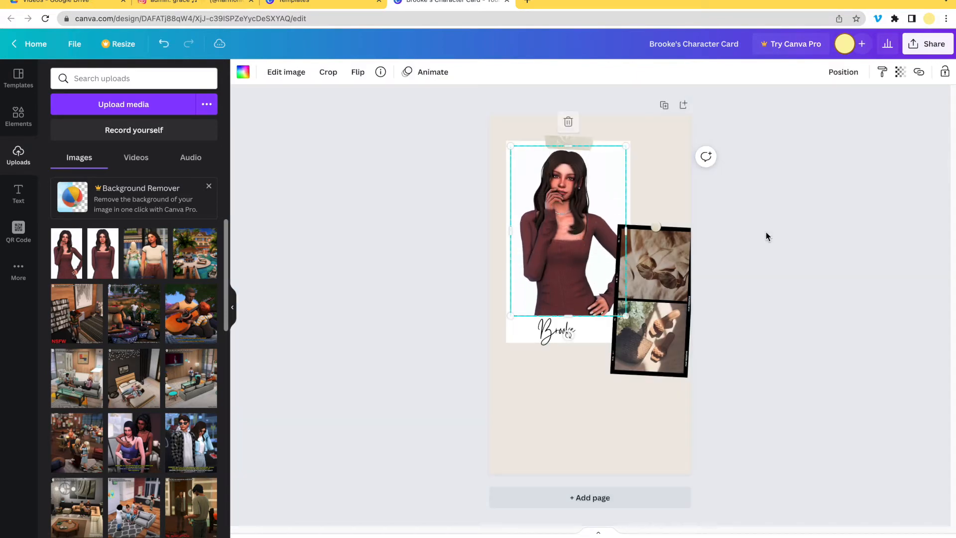
pyautogui.click(766, 231)
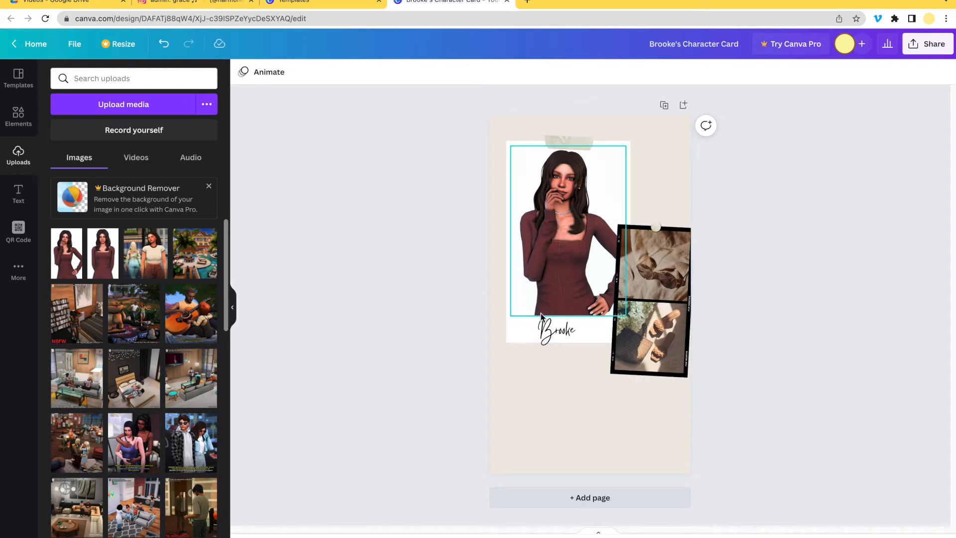
# Step: Add a body text box and place it on the blank area below the Polaroid
pyautogui.click(662, 154)
pyautogui.click(243, 120)
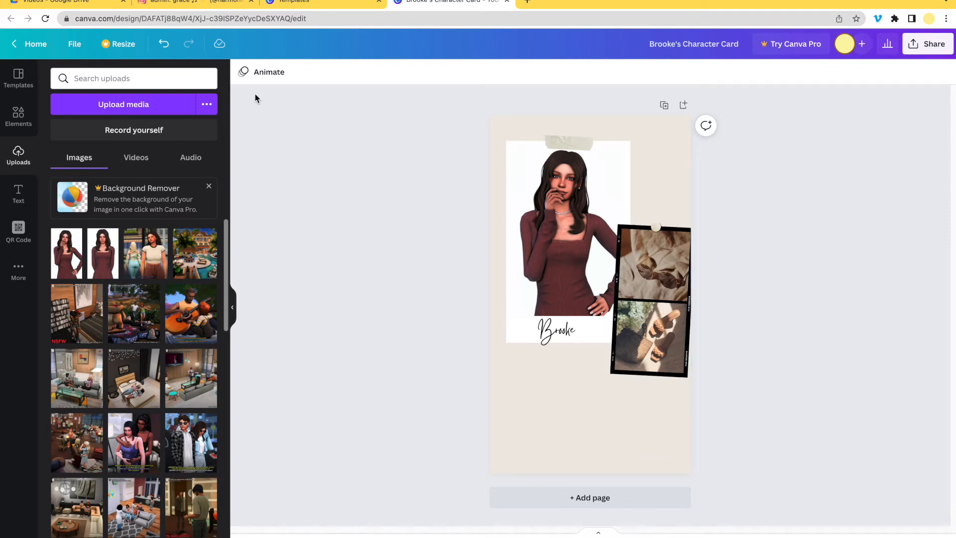
pyautogui.click(19, 118)
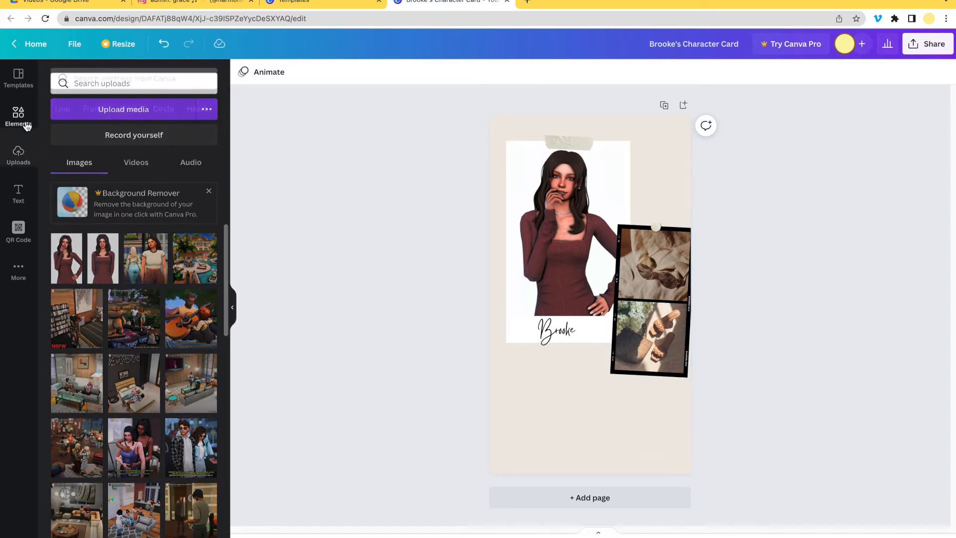
pyautogui.click(18, 79)
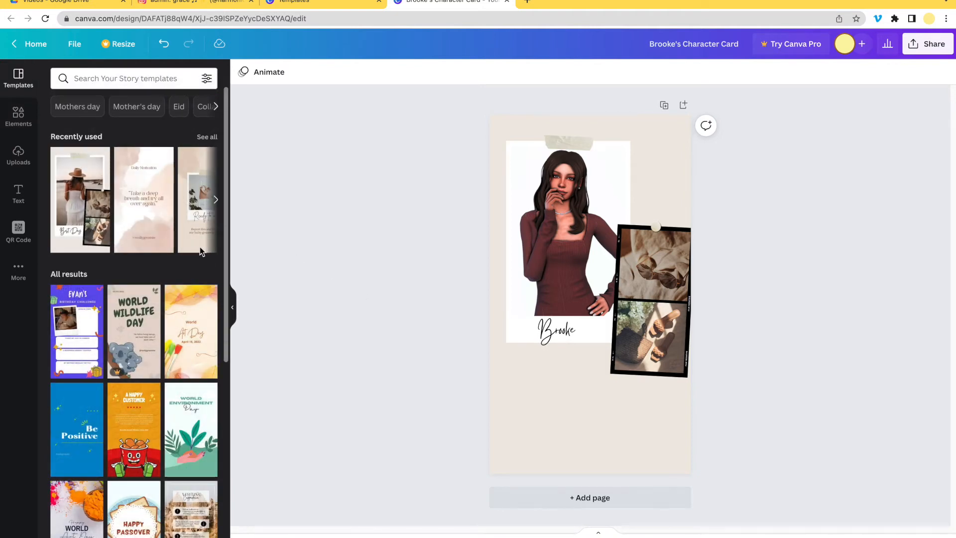
pyautogui.click(18, 197)
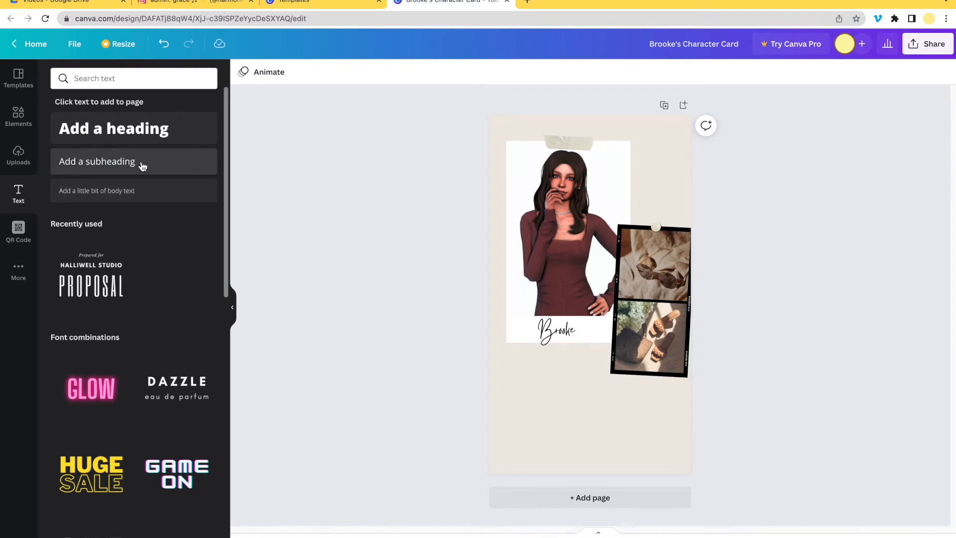
pyautogui.click(105, 192)
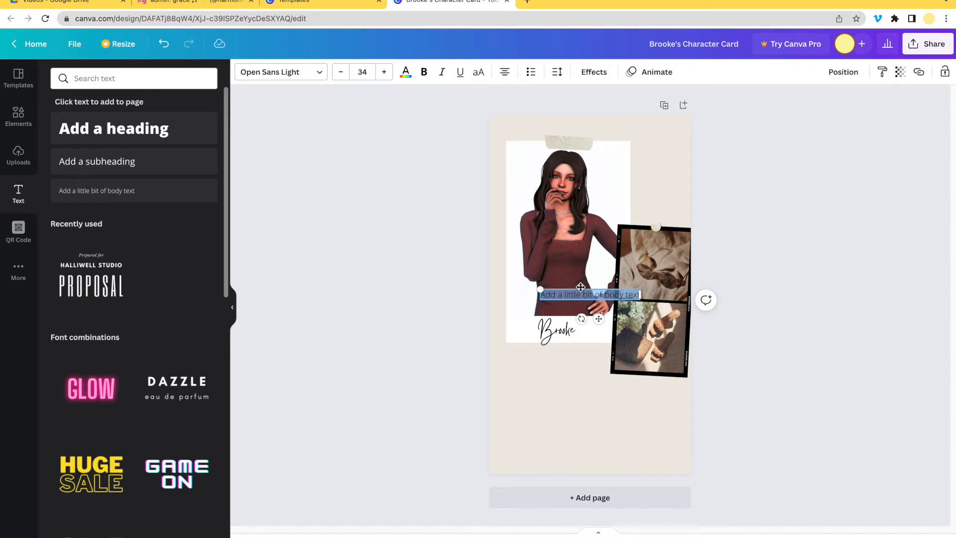
pyautogui.moveTo(580, 288); pyautogui.dragTo(550, 386)
pyautogui.click(747, 387)
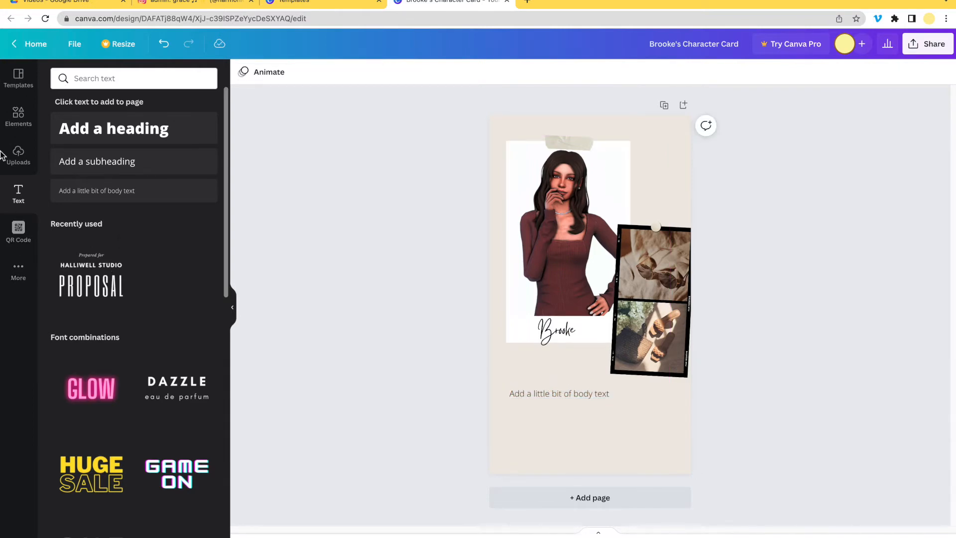
# Step: Add the green leafy branch sticker, shrink it, and set it upright above the film strip beside the Polaroid
pyautogui.click(22, 83)
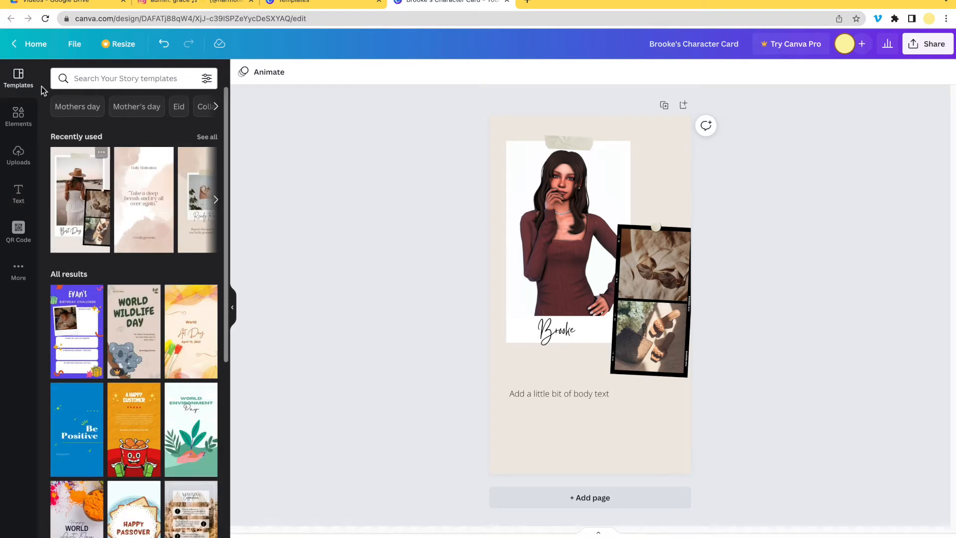
pyautogui.click(20, 120)
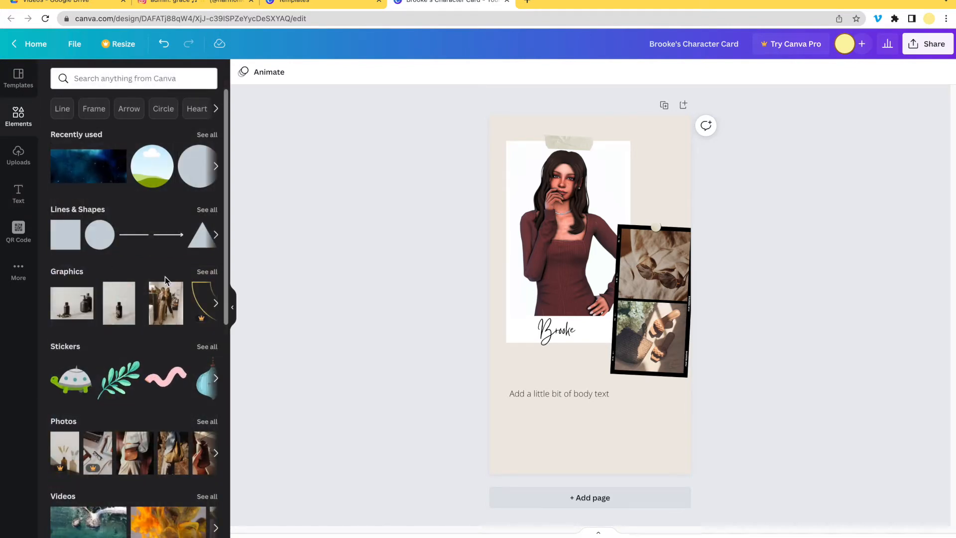
pyautogui.scroll(-1, 112, 299)
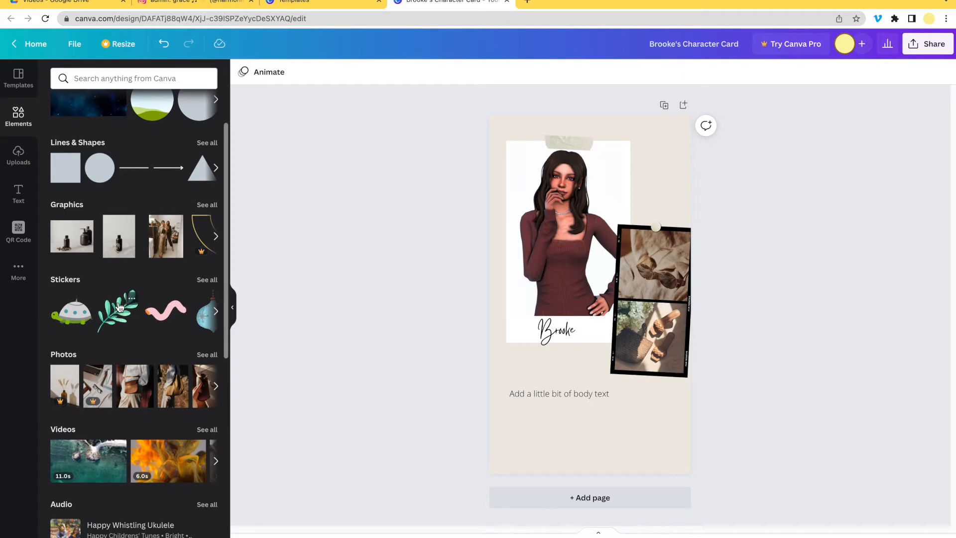
pyautogui.scroll(-1, 116, 318)
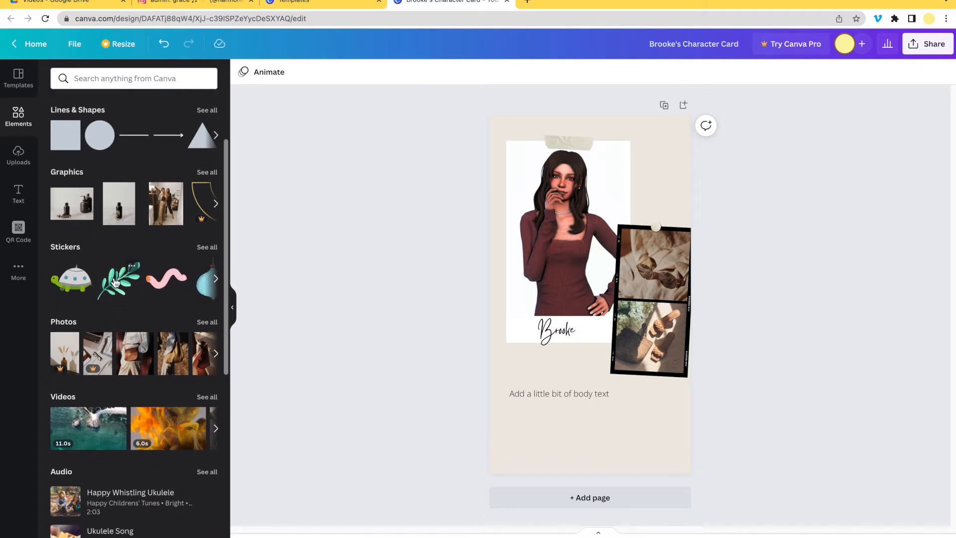
pyautogui.click(115, 286)
pyautogui.moveTo(672, 211); pyautogui.dragTo(583, 300)
pyautogui.moveTo(549, 360); pyautogui.dragTo(646, 230)
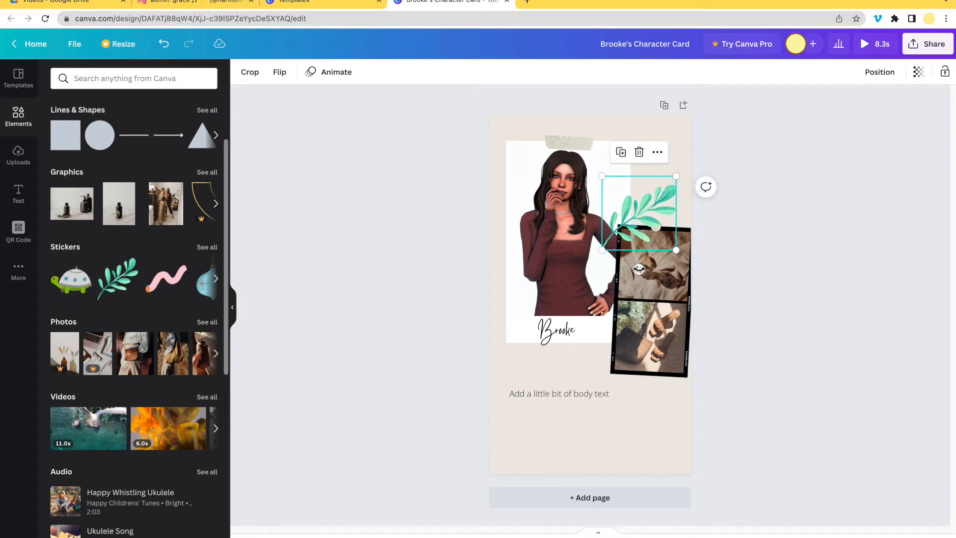
pyautogui.moveTo(638, 269); pyautogui.dragTo(678, 253)
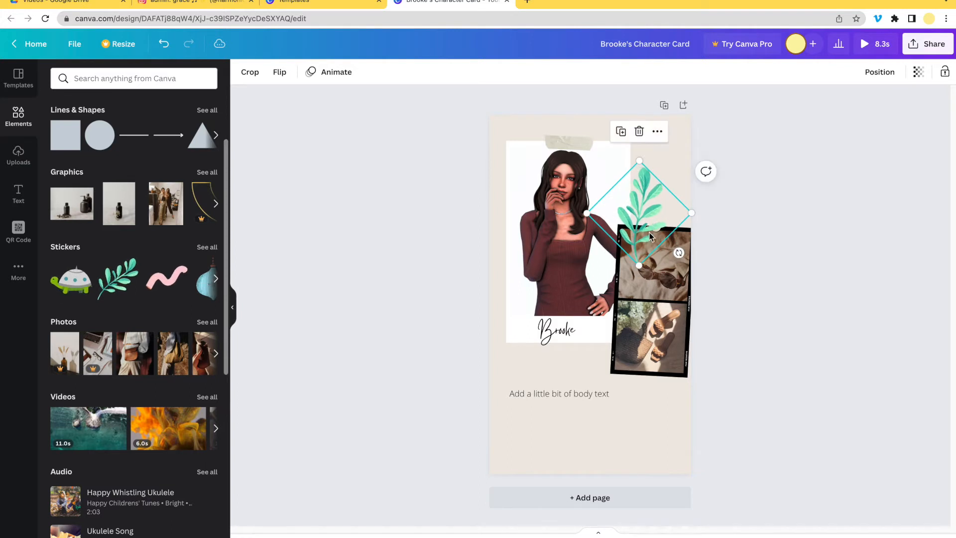
pyautogui.click(773, 301)
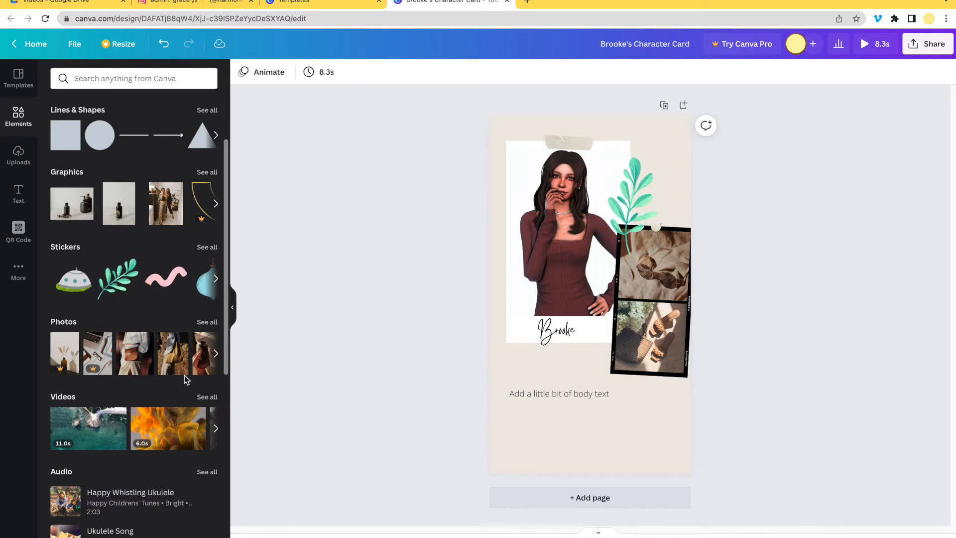
# Step: Search the elements for "flower" and place the white flower graphic in the page's lower-right corner, partly off the page
pyautogui.click(106, 84)
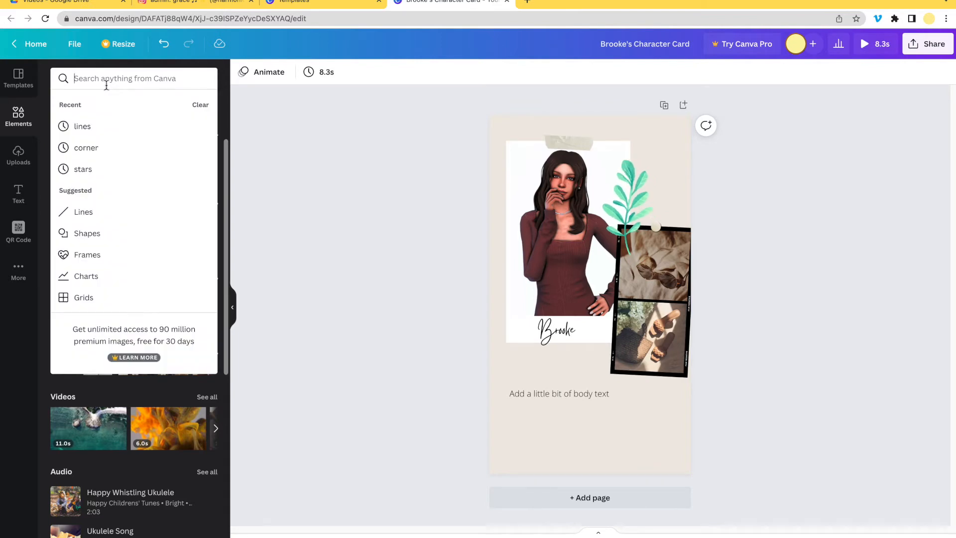
pyautogui.write('flower')
pyautogui.press('Return')
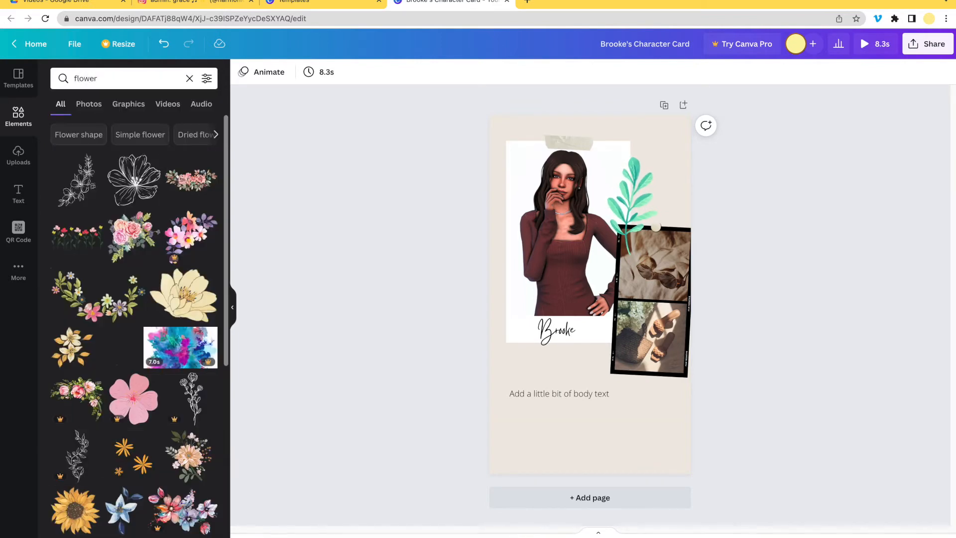
pyautogui.scroll(-3, 127, 285)
pyautogui.click(109, 272)
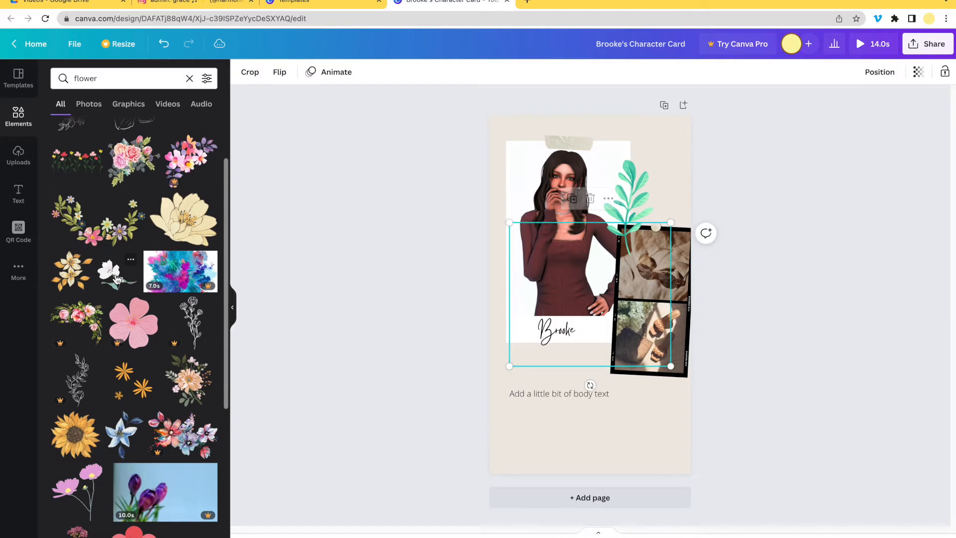
pyautogui.moveTo(568, 316); pyautogui.dragTo(652, 408)
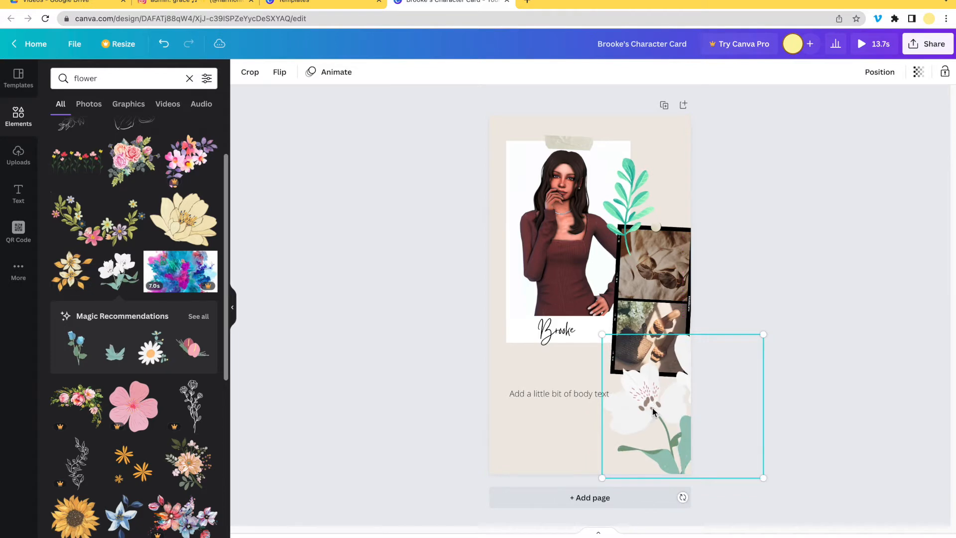
pyautogui.click(788, 416)
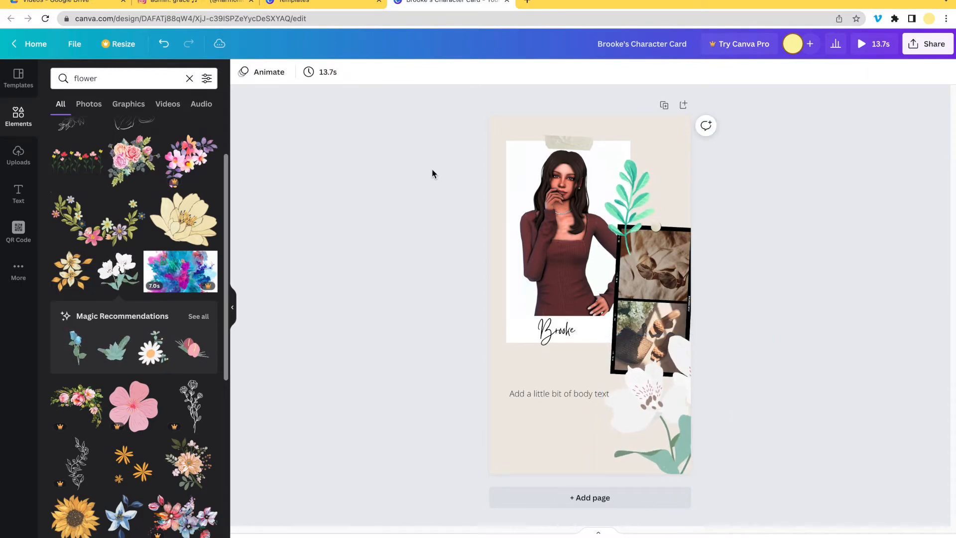
# Step: Replace the placeholder body text with "AGE: 25", enlarge it to font size 75 and move it left under the Polaroid
pyautogui.doubleClick(546, 393)
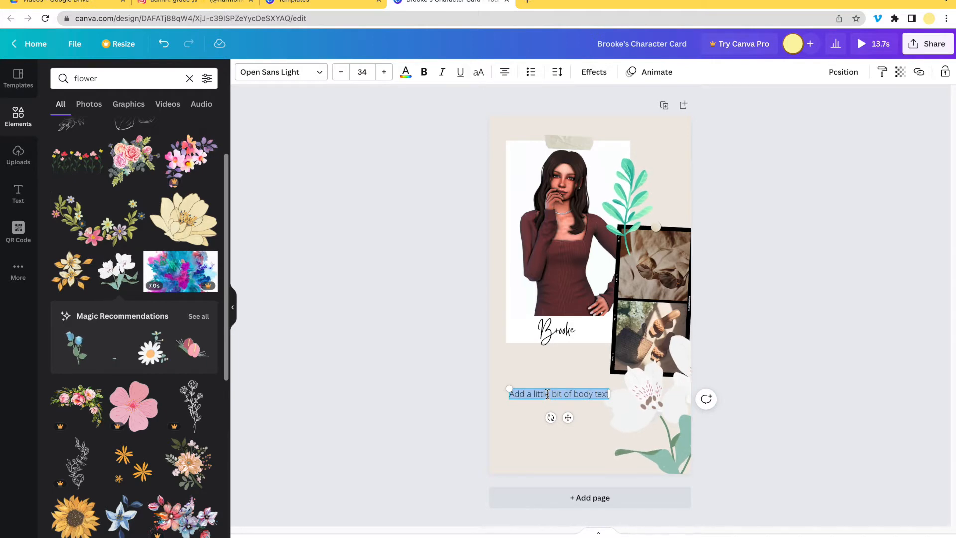
pyautogui.write('AGE: 25')
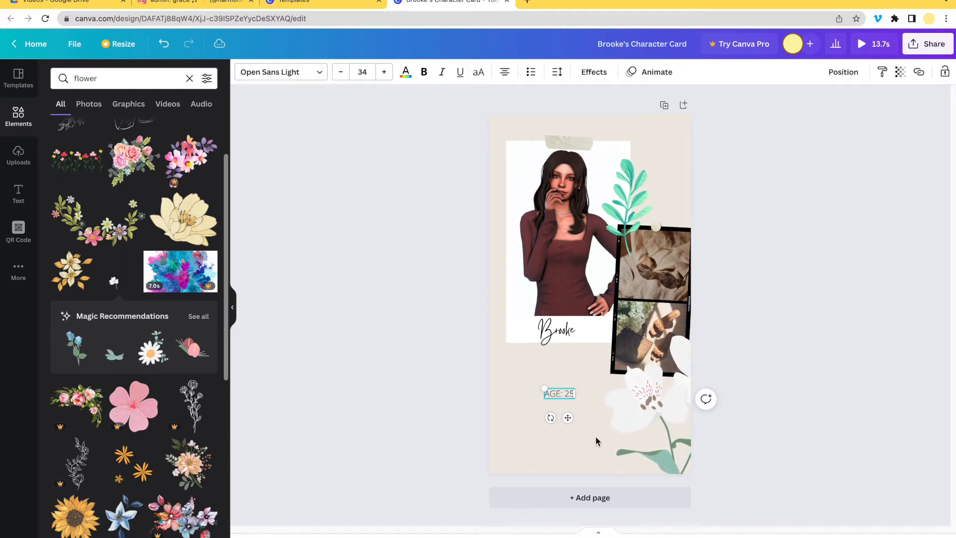
pyautogui.moveTo(573, 386); pyautogui.dragTo(609, 376)
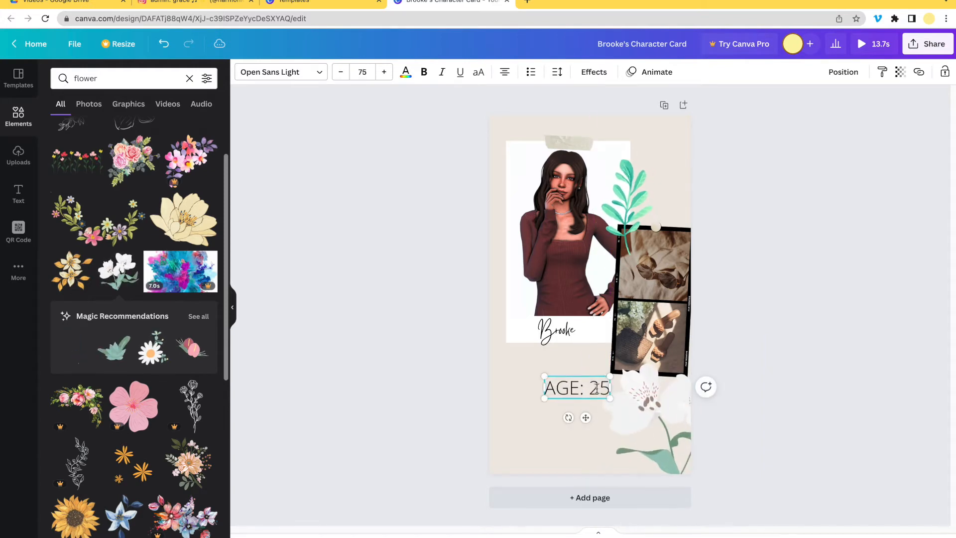
pyautogui.moveTo(574, 376); pyautogui.dragTo(488, 389)
# Step: Make the word "AGE:" bold and move the age text slightly up and right, closer to the Polaroid
pyautogui.doubleClick(544, 389)
pyautogui.click(424, 72)
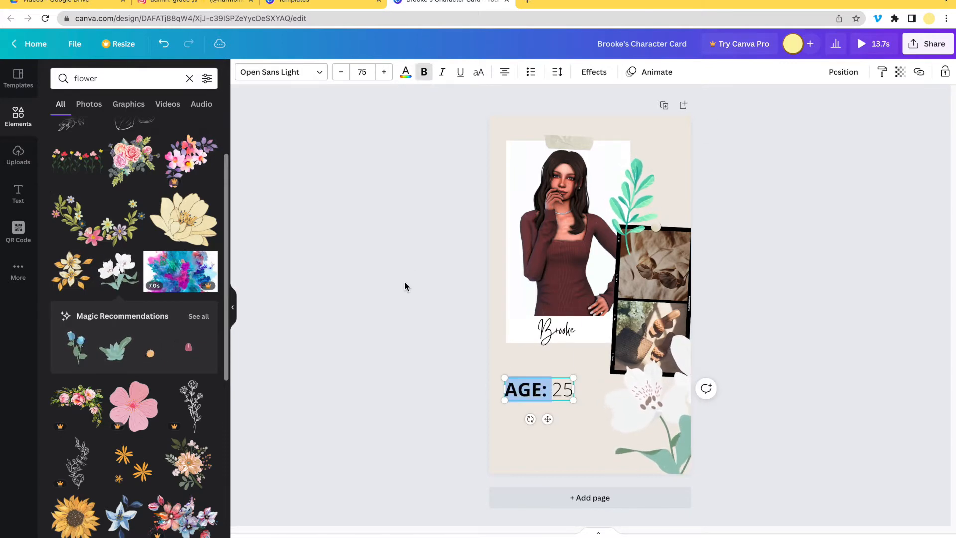
pyautogui.click(454, 450)
pyautogui.click(543, 393)
pyautogui.moveTo(543, 394); pyautogui.dragTo(548, 381)
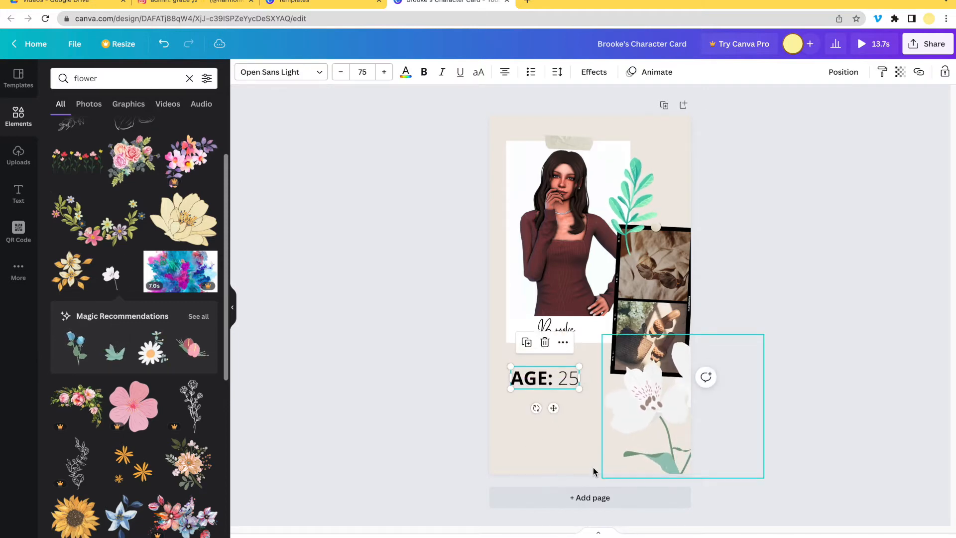
pyautogui.click(763, 386)
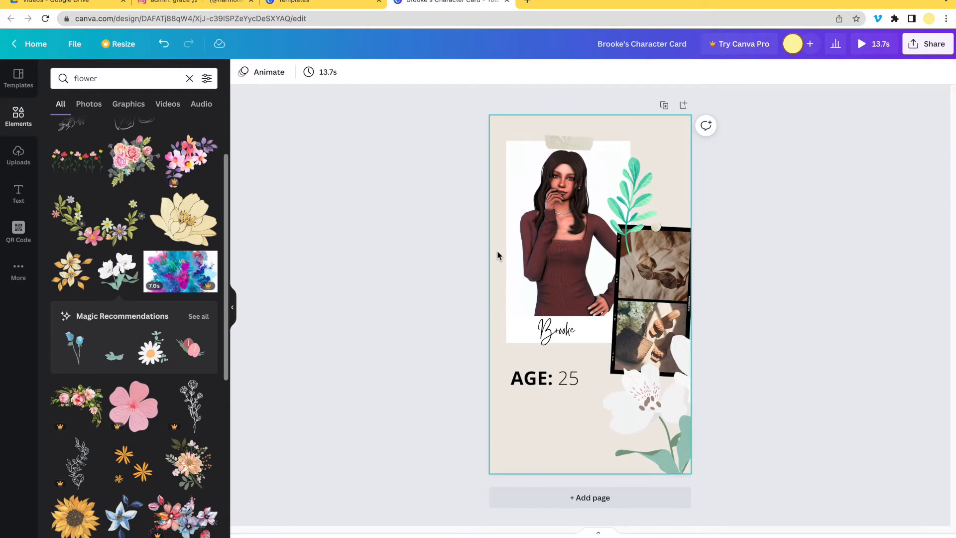
pyautogui.click(519, 242)
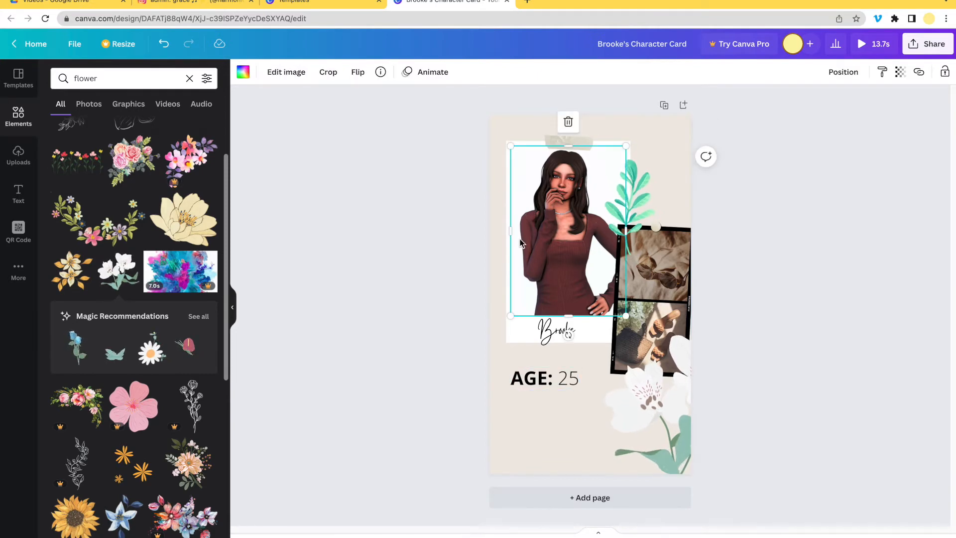
# Step: Apply the Fade animation to the Polaroid frame together with its character photo
pyautogui.click(516, 331)
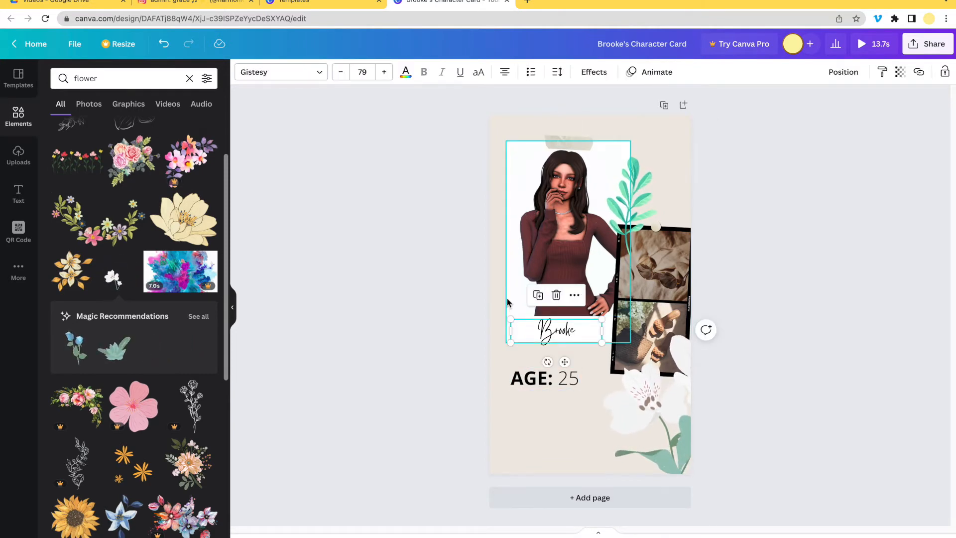
pyautogui.click(542, 265)
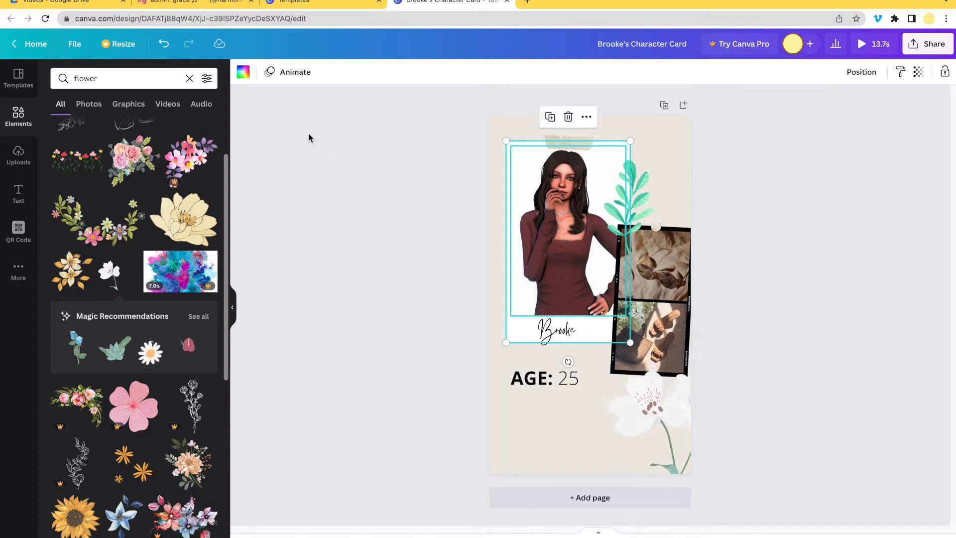
pyautogui.click(295, 73)
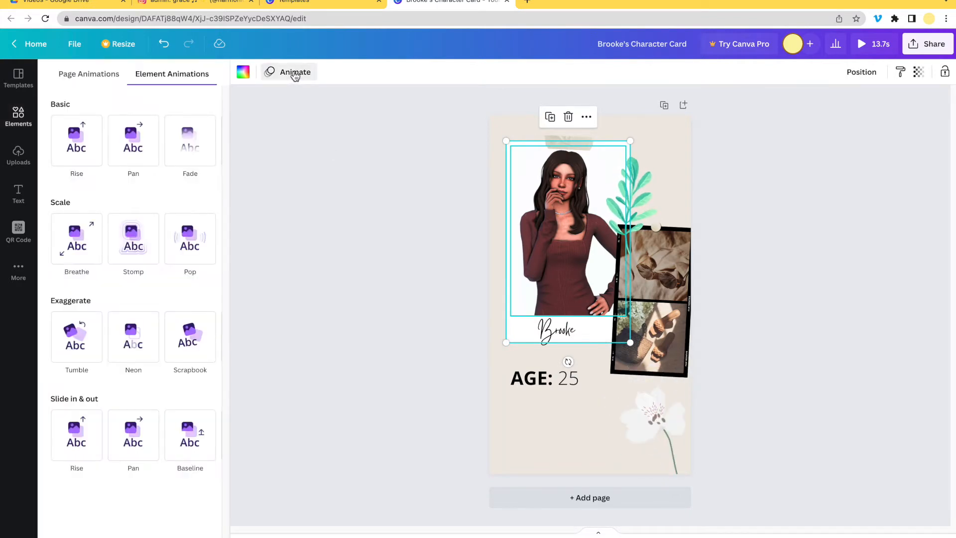
pyautogui.click(75, 145)
pyautogui.click(189, 146)
pyautogui.click(189, 150)
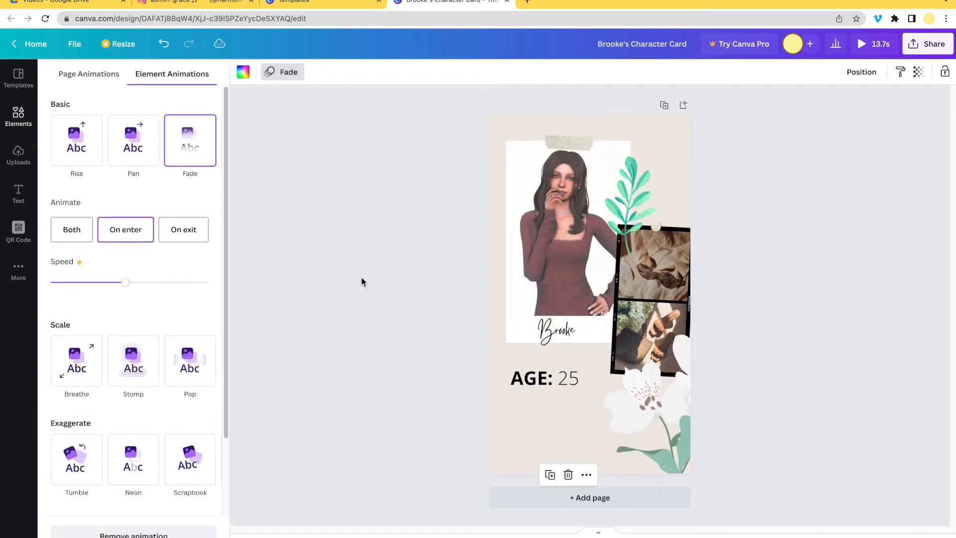
# Step: Select the leafy branch, film strip and white flower together and give them the Fade animation
pyautogui.click(638, 211)
pyautogui.keyDown('shift'); pyautogui.click(650, 279); pyautogui.keyUp('shift')
pyautogui.keyDown('shift'); pyautogui.click(656, 396); pyautogui.keyUp('shift')
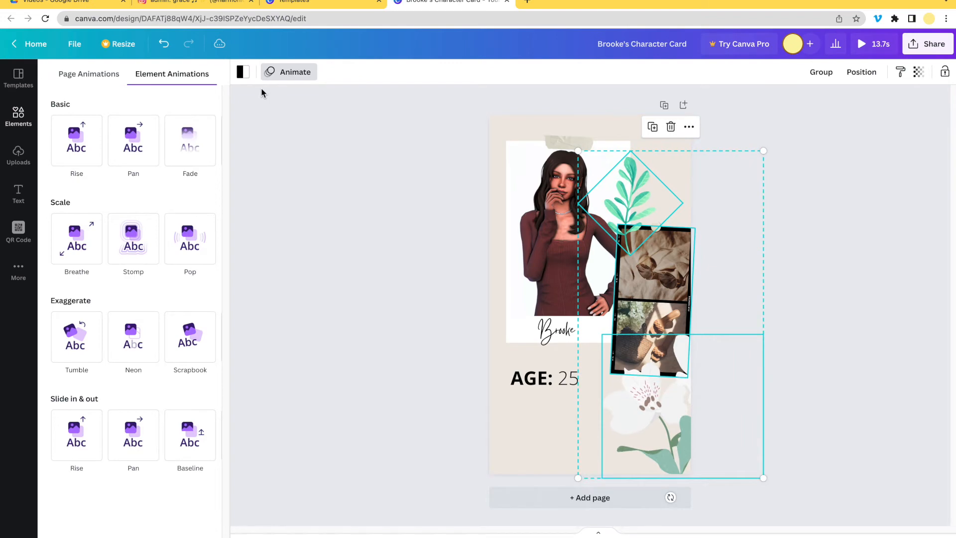
pyautogui.click(194, 143)
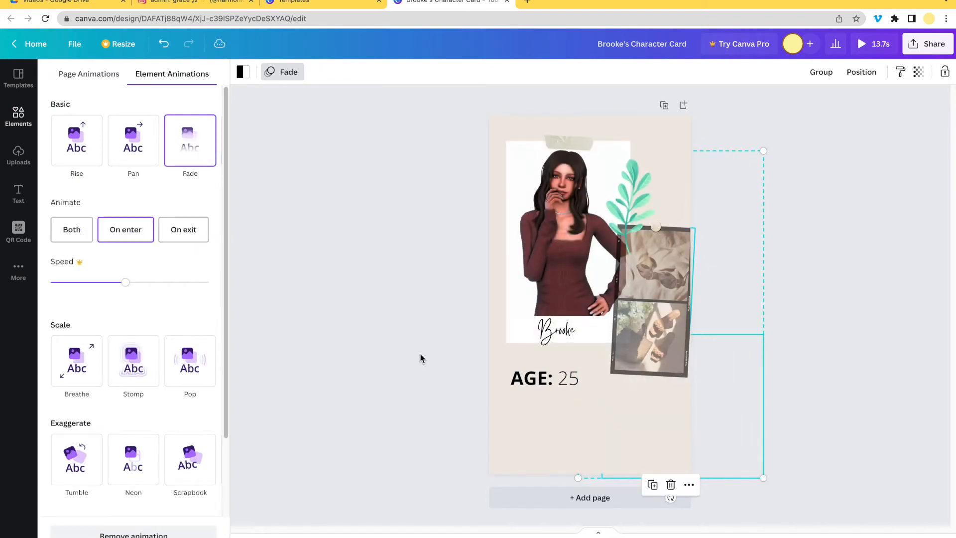
# Step: Apply the Fade animation to the age text and play a preview of the animated design
pyautogui.click(545, 378)
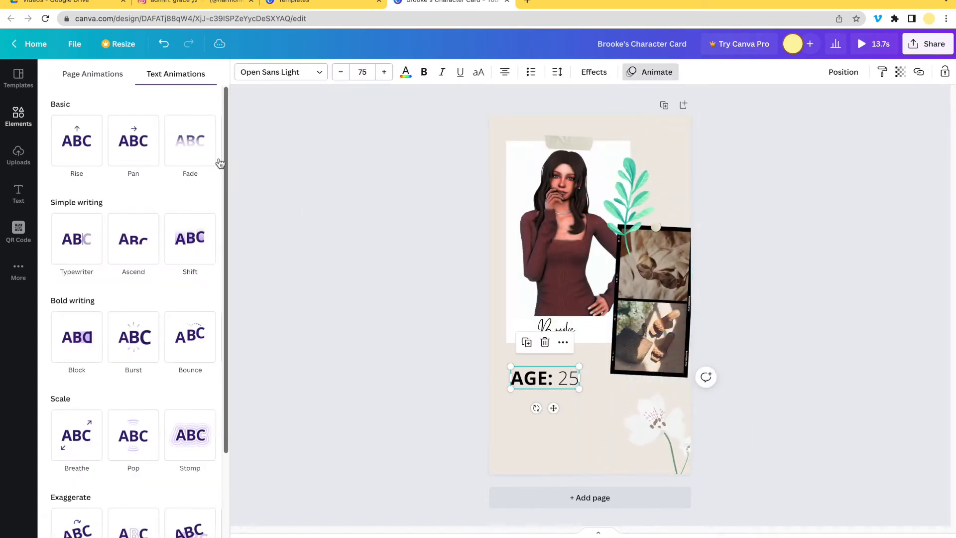
pyautogui.click(194, 155)
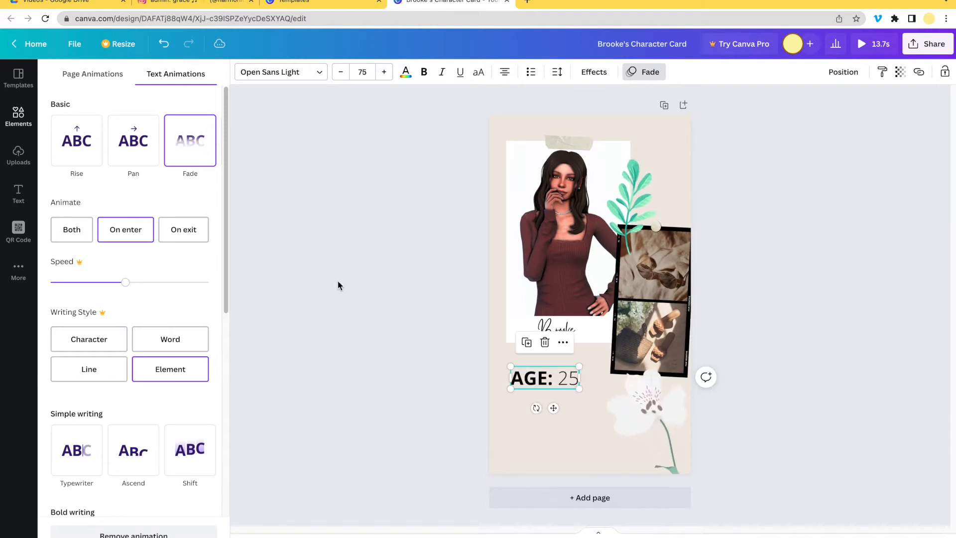
pyautogui.click(348, 300)
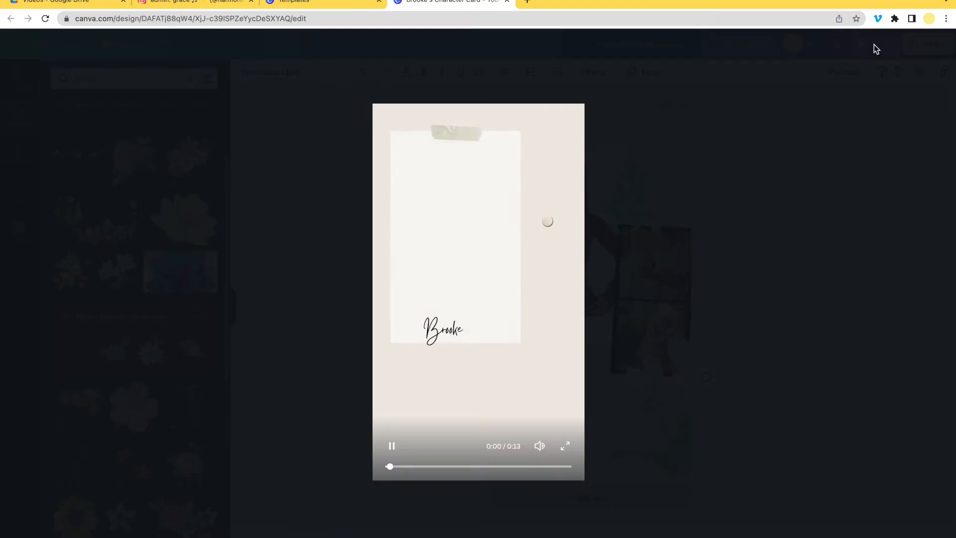
pyautogui.click(872, 43)
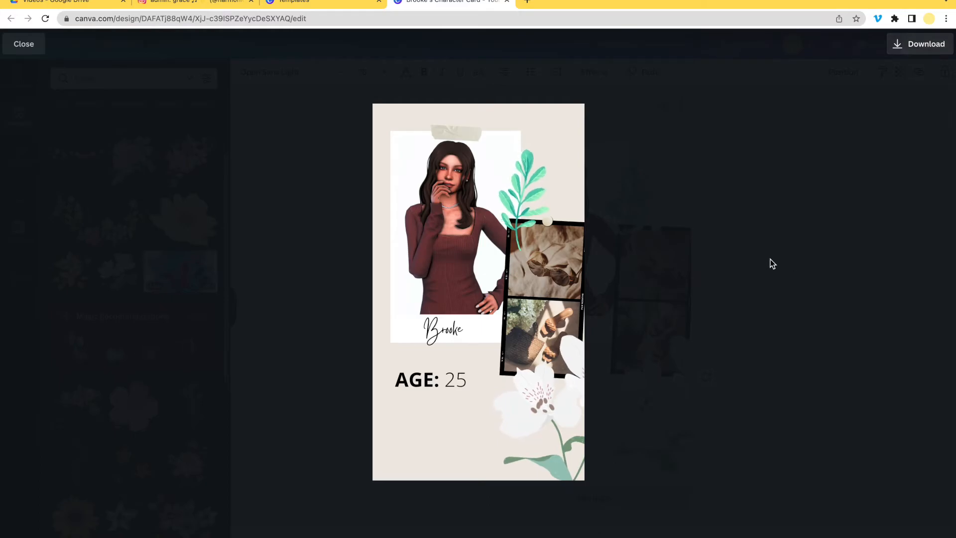
pyautogui.press('Escape')
# Step: Delete the green leafy branch and the white flower from the page
pyautogui.click(632, 205)
pyautogui.press('Delete')
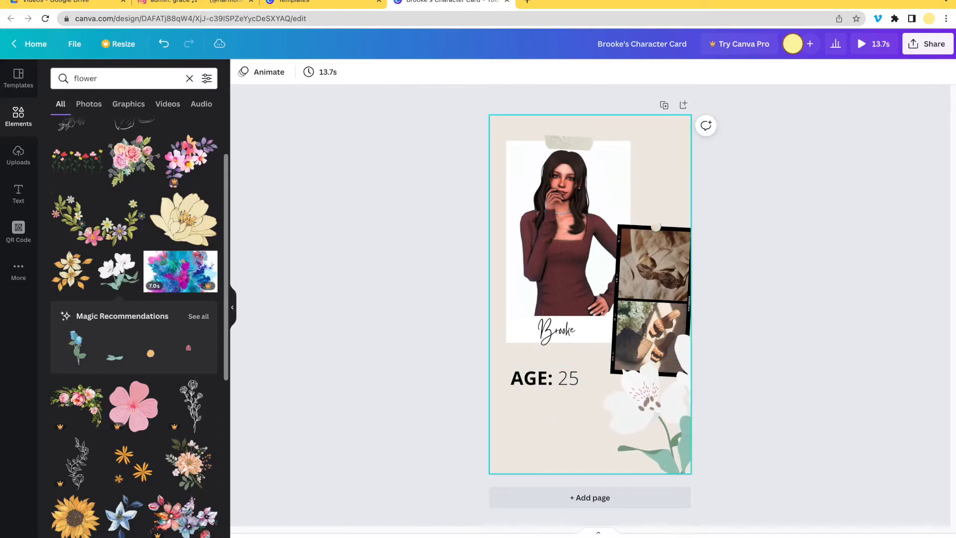
pyautogui.click(677, 437)
pyautogui.press('Delete')
# Step: Remove the animation from the Polaroid frame, film strip and age text all at once
pyautogui.moveTo(646, 390); pyautogui.dragTo(525, 318)
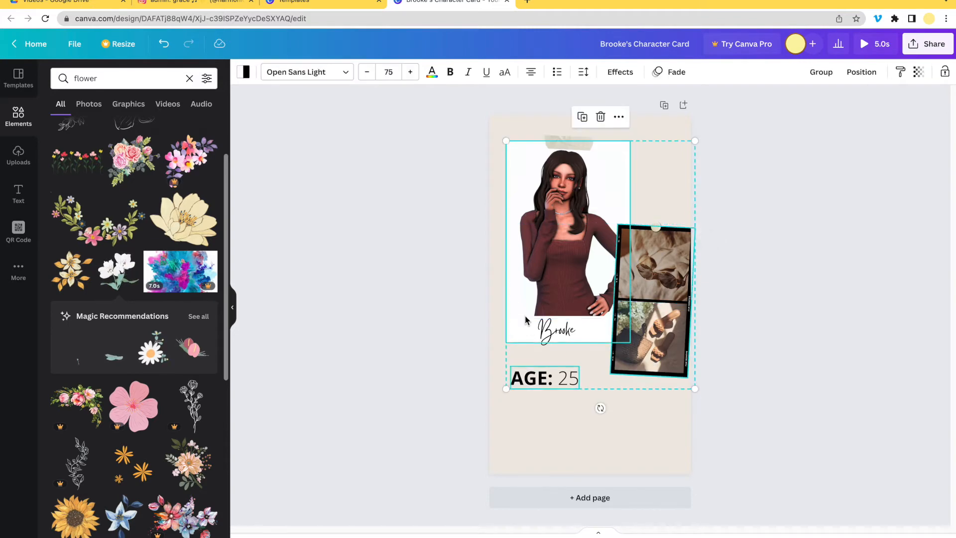
pyautogui.click(657, 73)
pyautogui.click(137, 239)
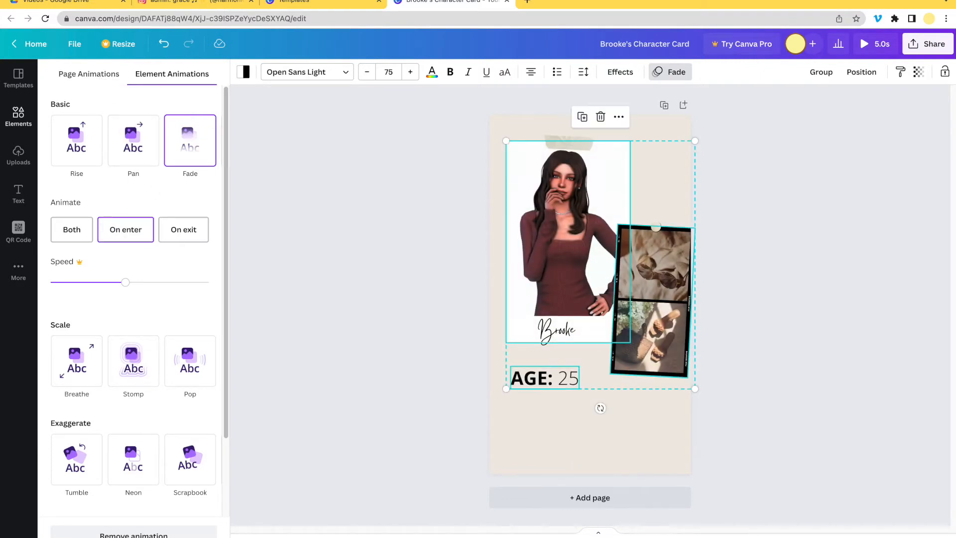
pyautogui.click(112, 533)
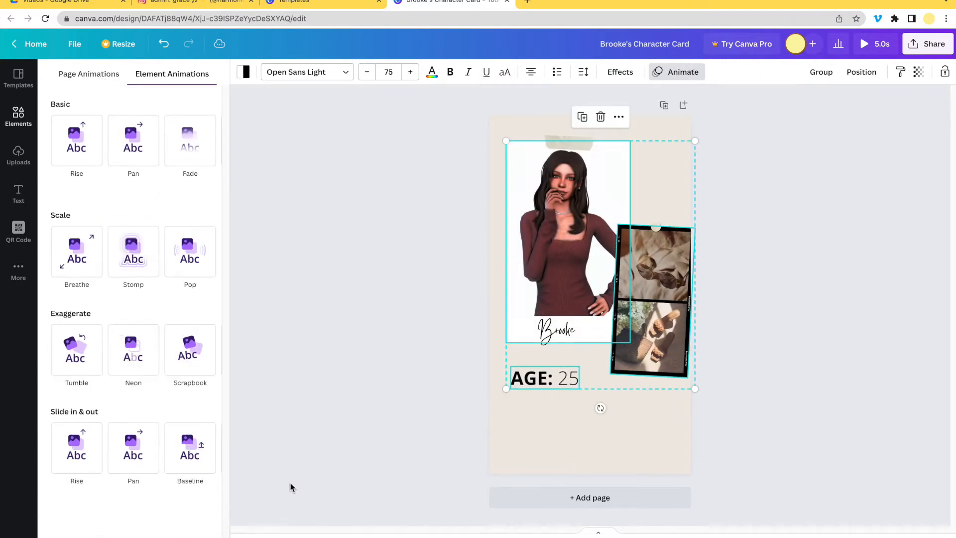
pyautogui.click(407, 410)
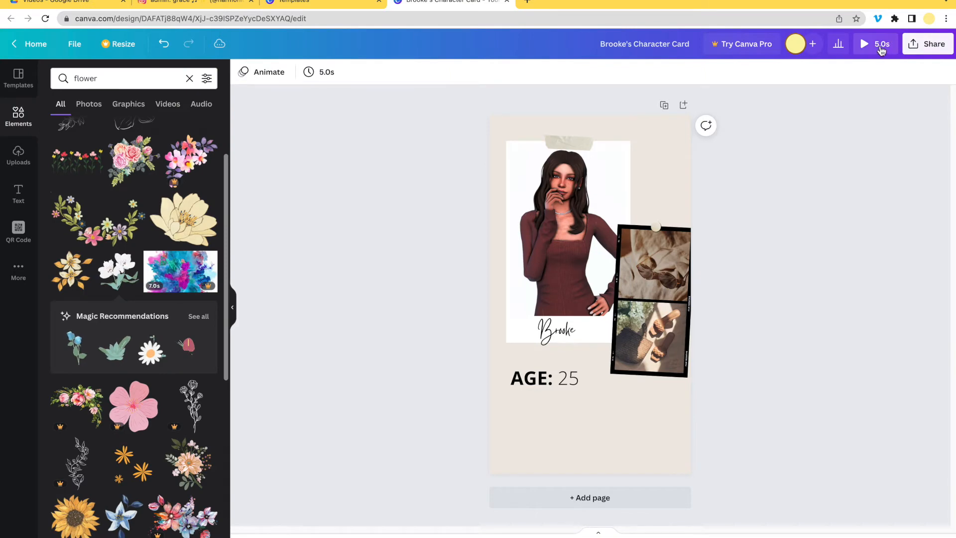
# Step: Remove the Fade animation from the character photo inside the Polaroid
pyautogui.click(556, 334)
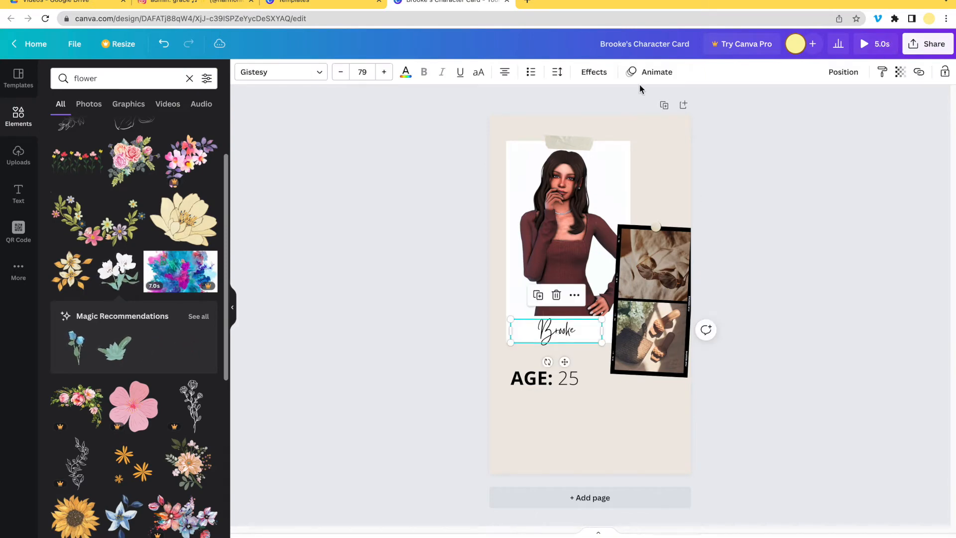
pyautogui.click(527, 249)
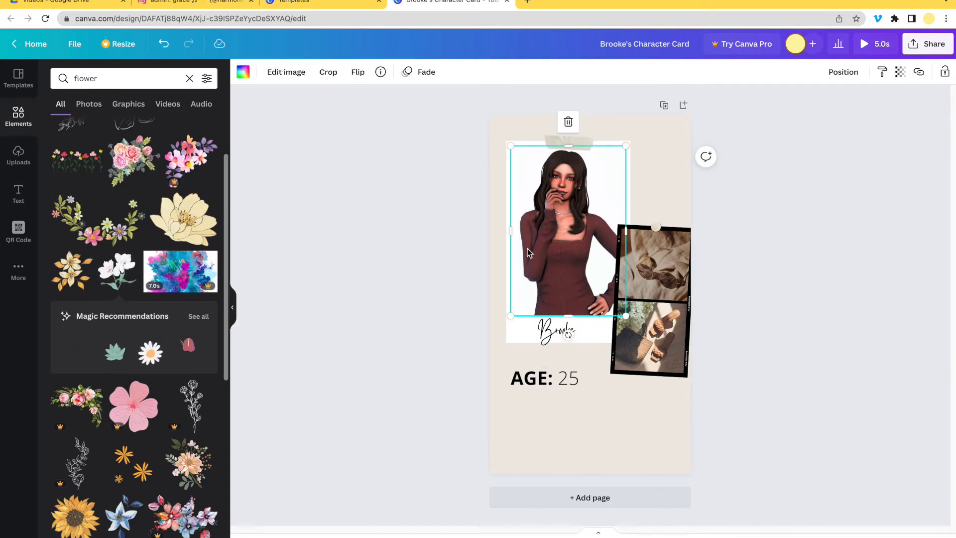
pyautogui.click(423, 72)
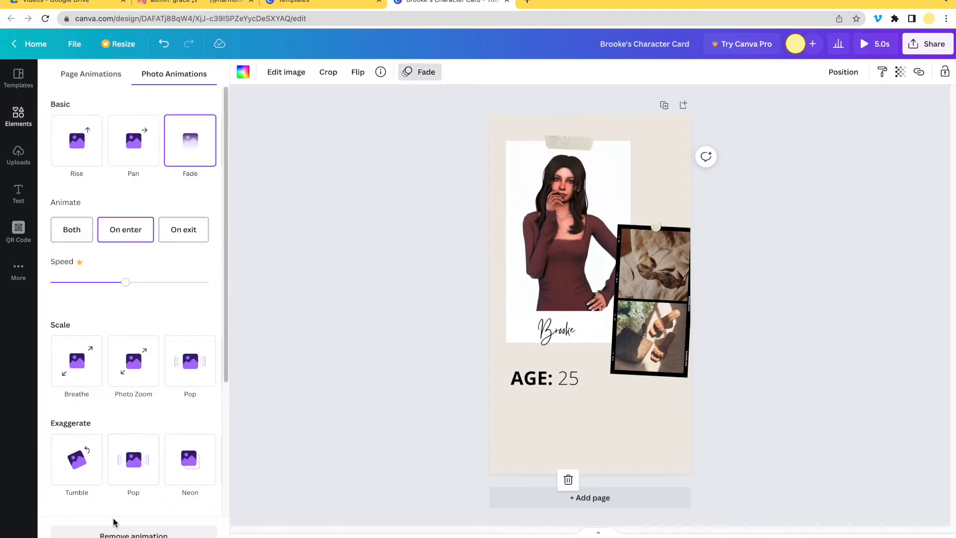
pyautogui.click(133, 529)
pyautogui.click(425, 72)
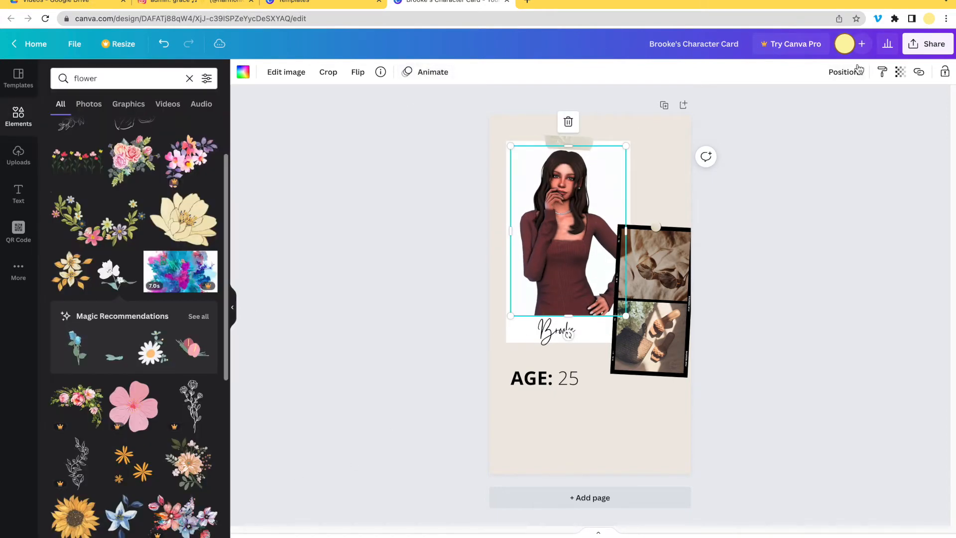
# Step: Download the character card as a PNG image
pyautogui.click(923, 48)
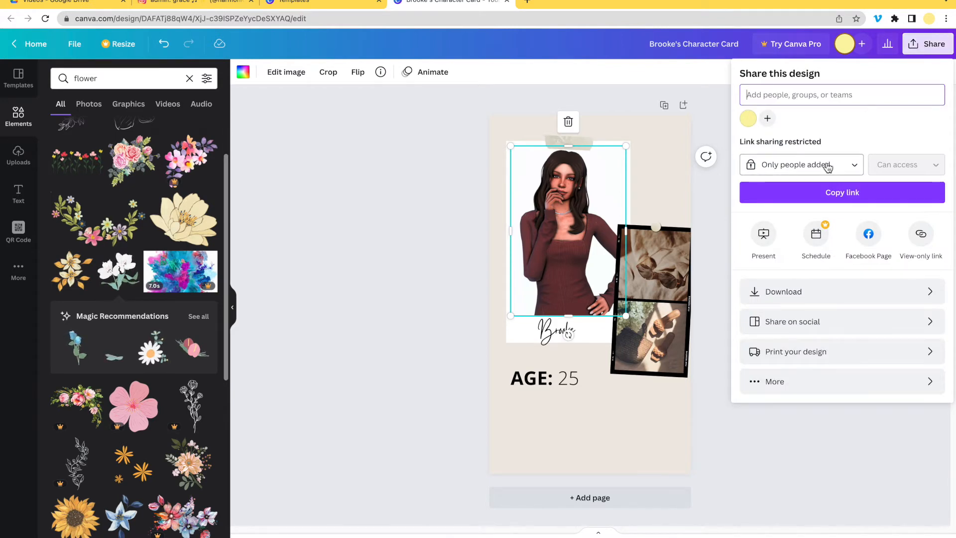
pyautogui.click(842, 293)
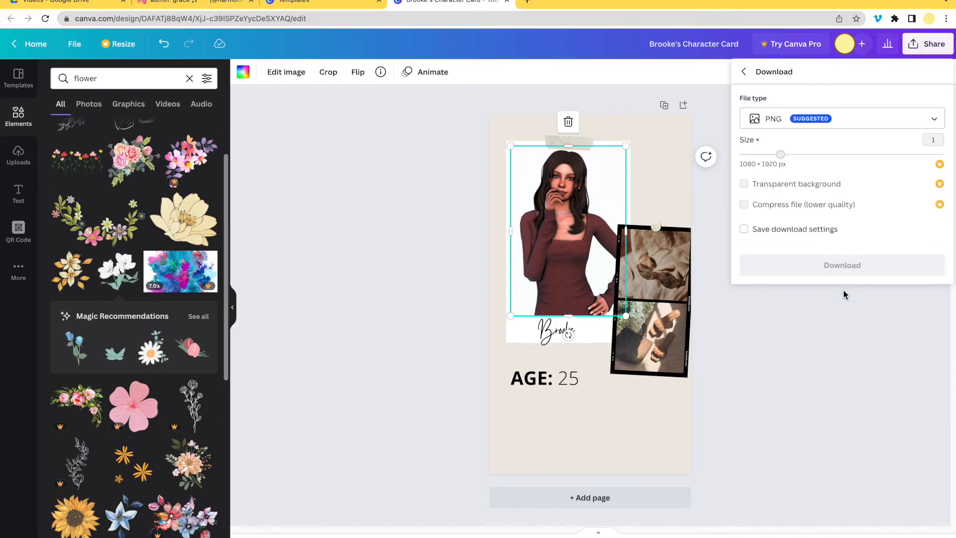
pyautogui.click(789, 127)
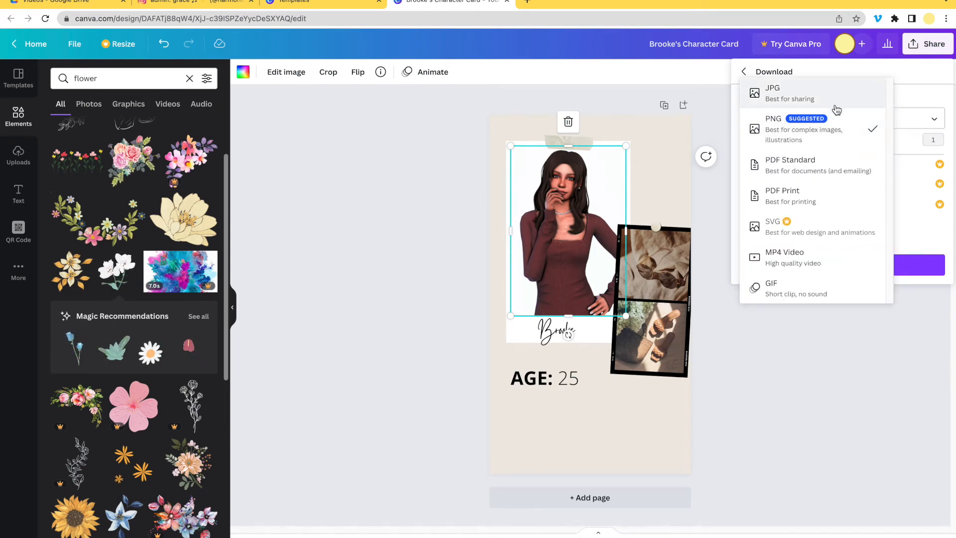
pyautogui.click(840, 369)
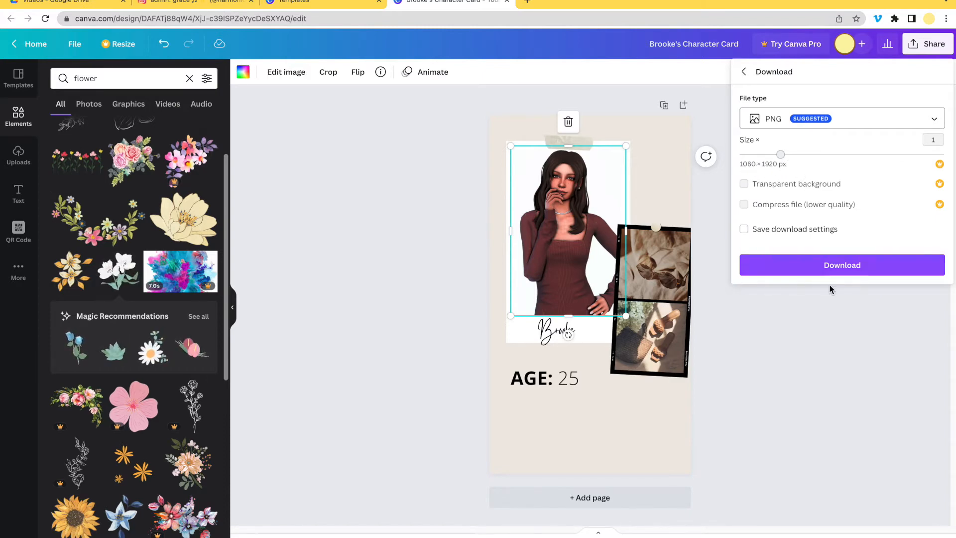
pyautogui.click(817, 264)
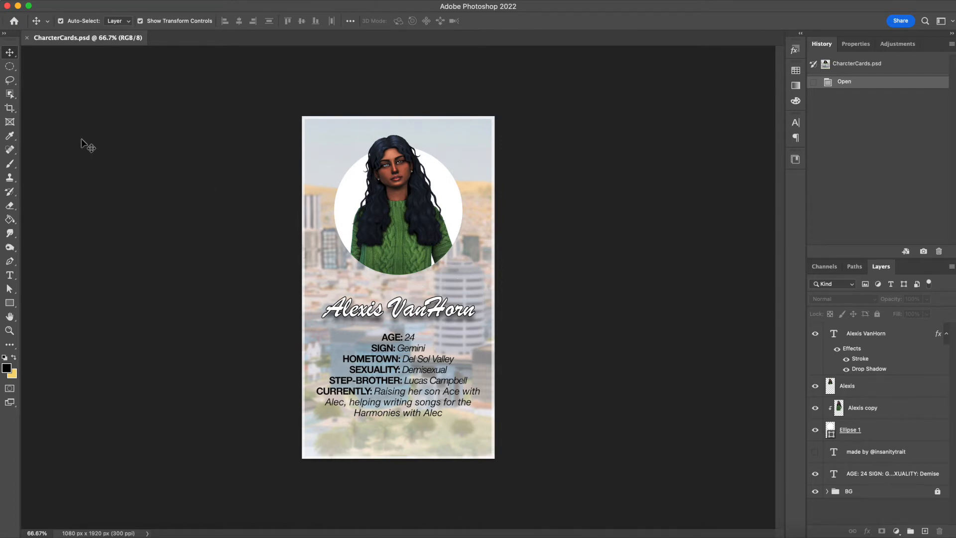
# Step: Switch to Photoshop and create a new 1080 × 1920 pixel document named CharacterCards
pyautogui.click(81, 0)
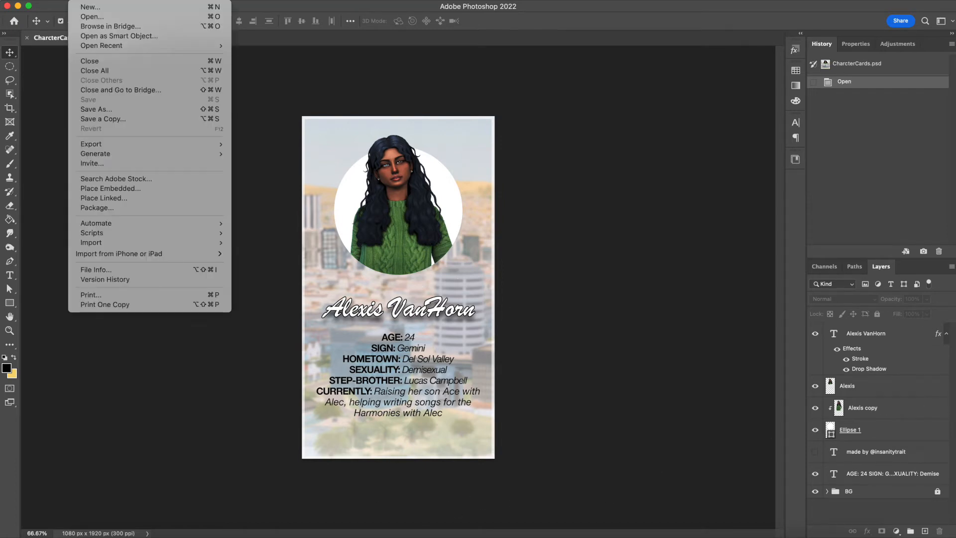
pyautogui.click(87, 7)
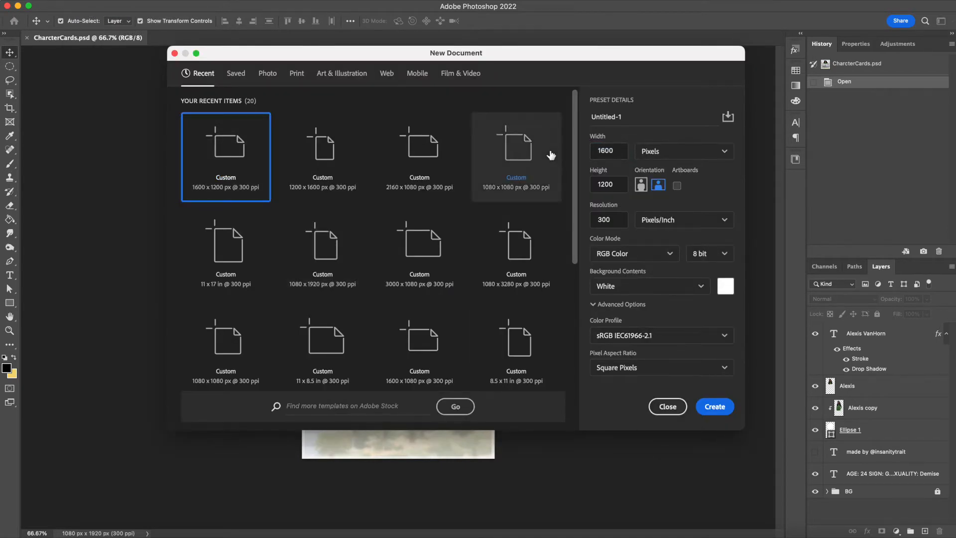
pyautogui.doubleClick(608, 150)
pyautogui.write('1')
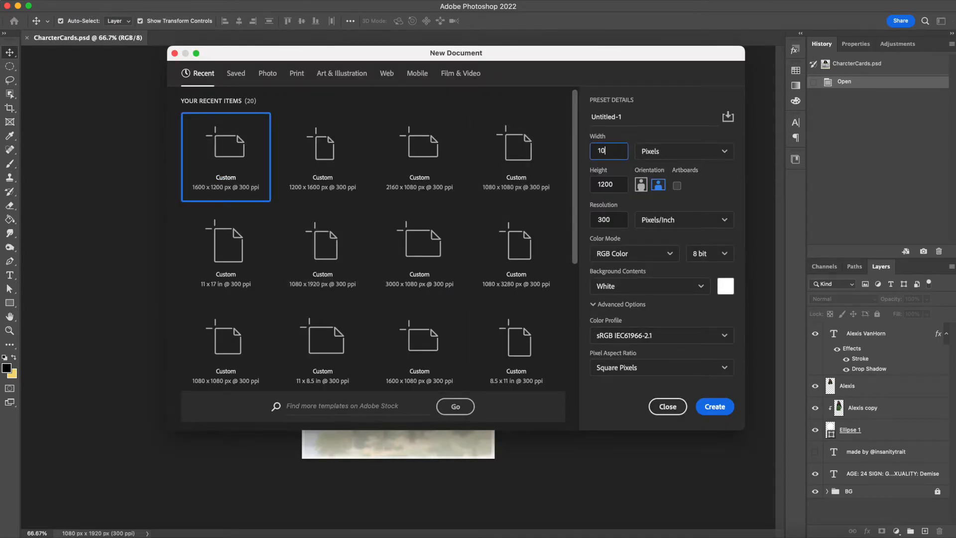
pyautogui.press('Tab')
pyautogui.write('1920')
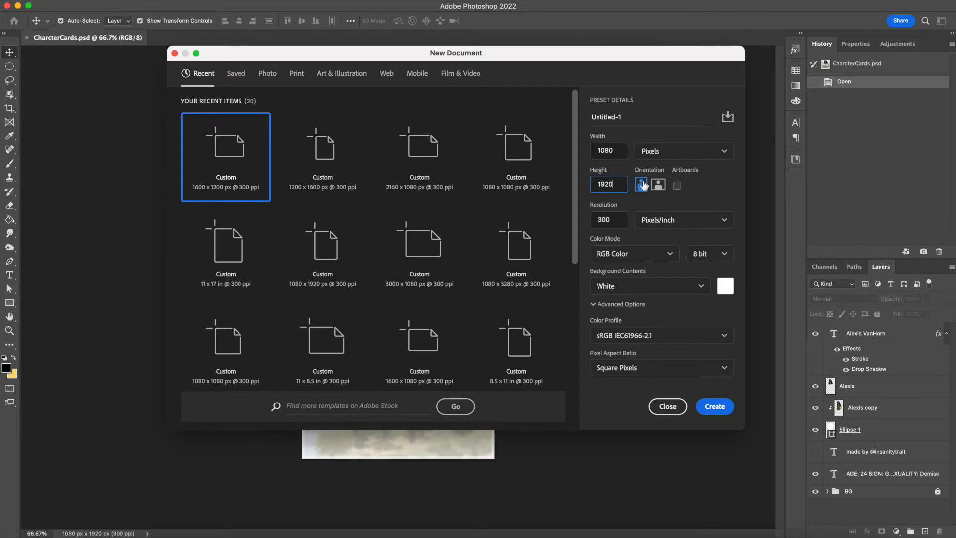
pyautogui.moveTo(627, 114); pyautogui.dragTo(582, 117)
pyautogui.write('CharacterC')
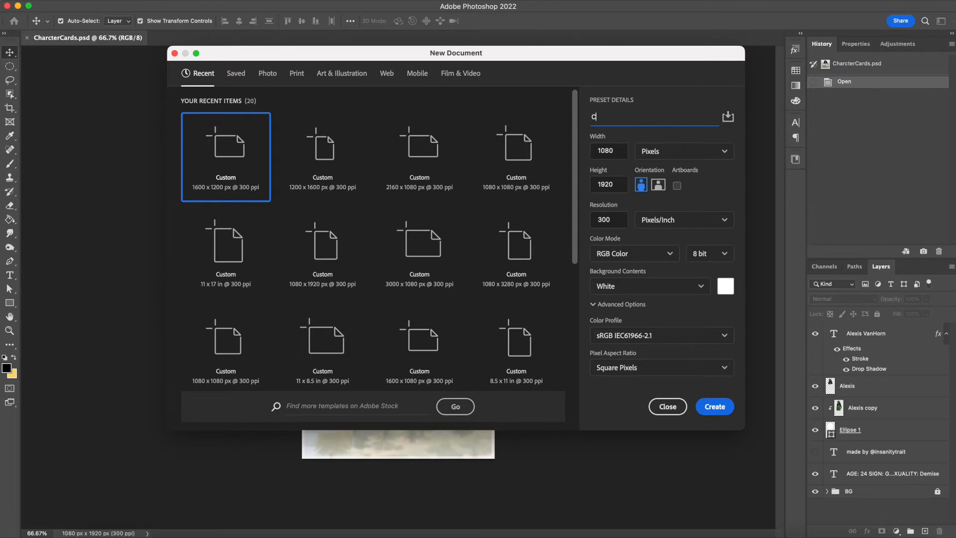
pyautogui.write('ards')
pyautogui.click(714, 407)
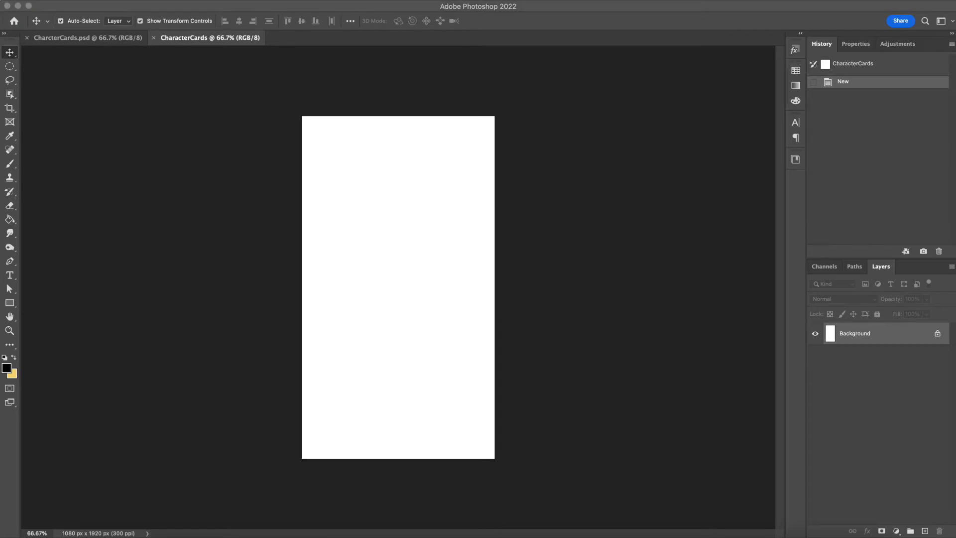
pyautogui.click(466, 332)
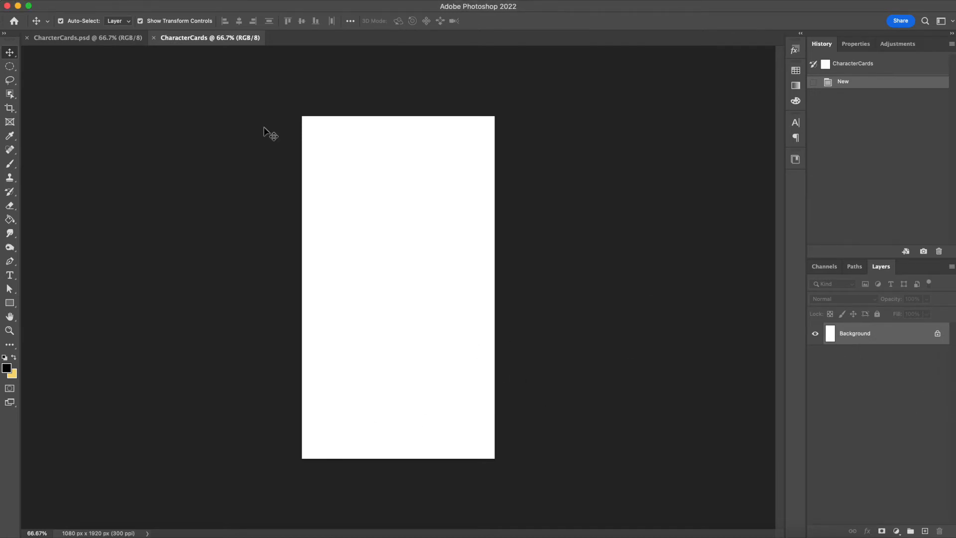
pyautogui.click(78, 5)
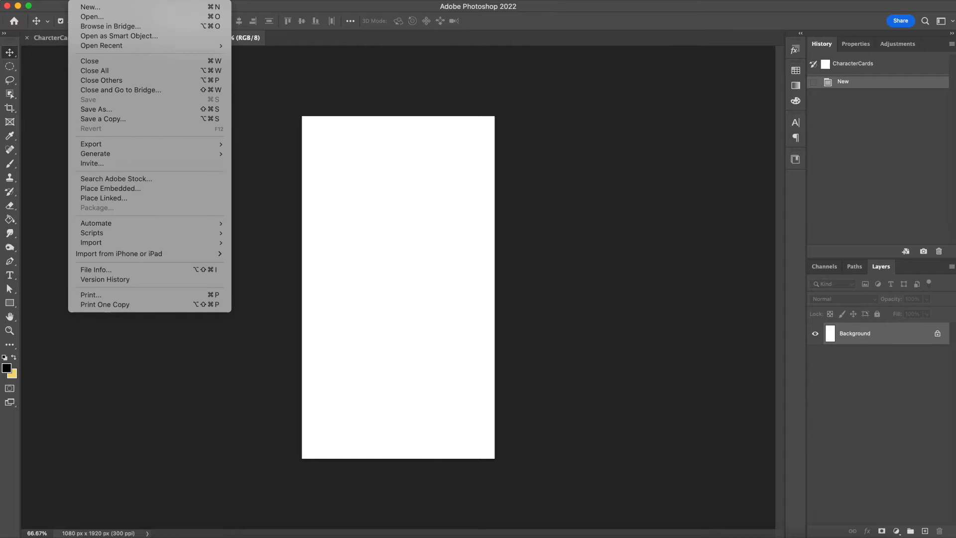
pyautogui.click(93, 191)
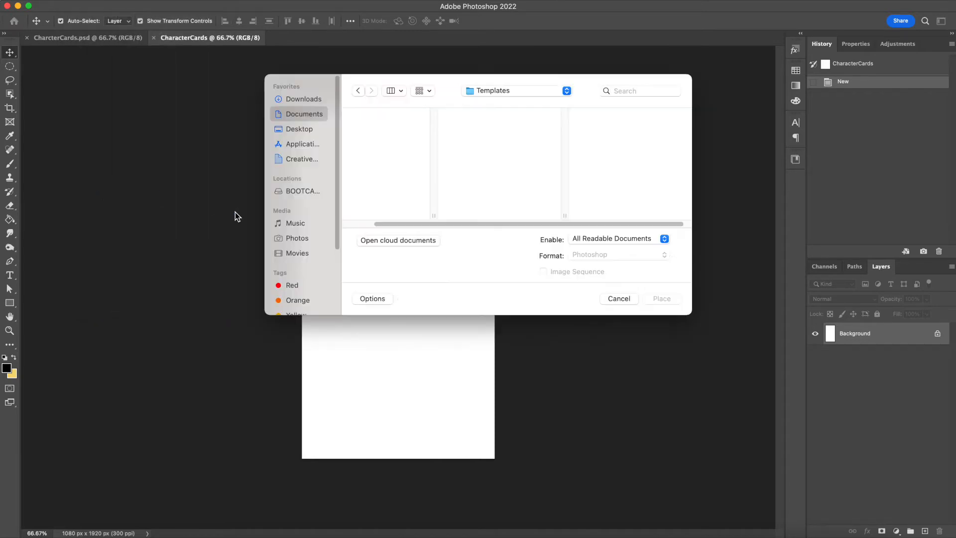
pyautogui.click(306, 99)
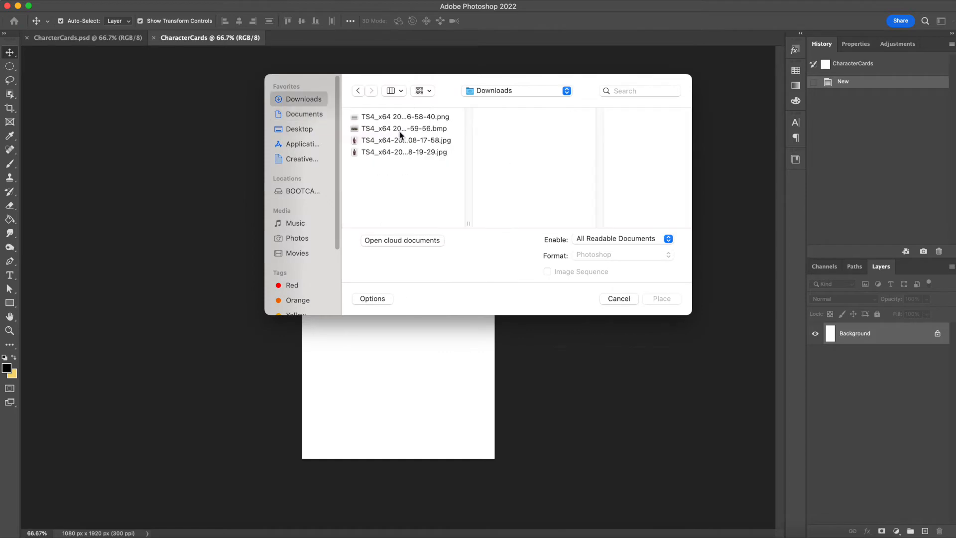
pyautogui.click(391, 118)
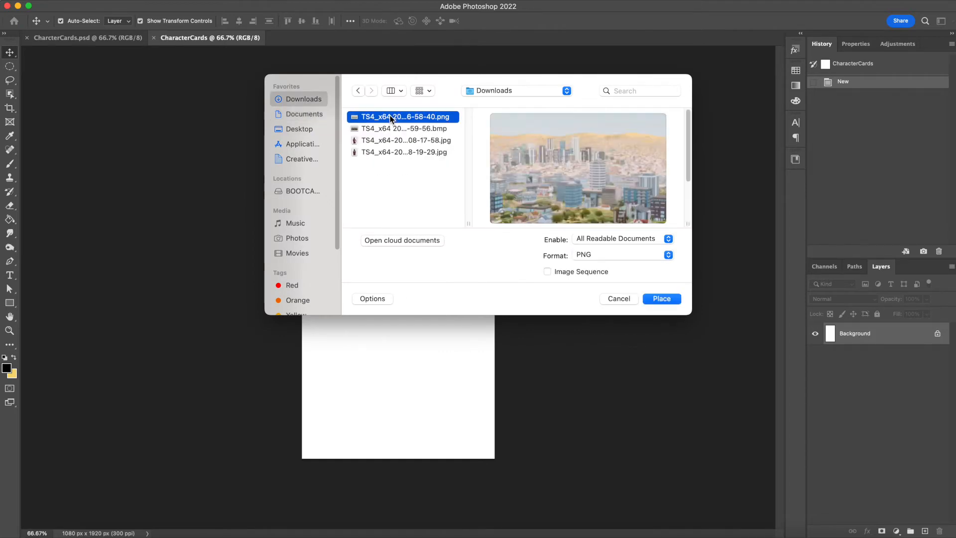
pyautogui.doubleClick(391, 118)
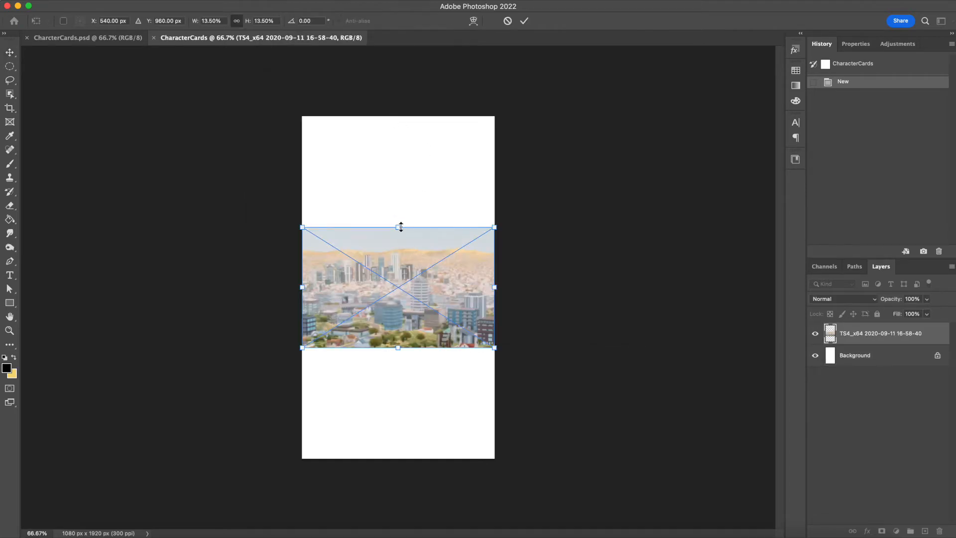
# Step: Scale the placed city image proportionally up to the canvas's upper and lower edges so it fills the whole card
pyautogui.moveTo(398, 227); pyautogui.dragTo(398, 117)
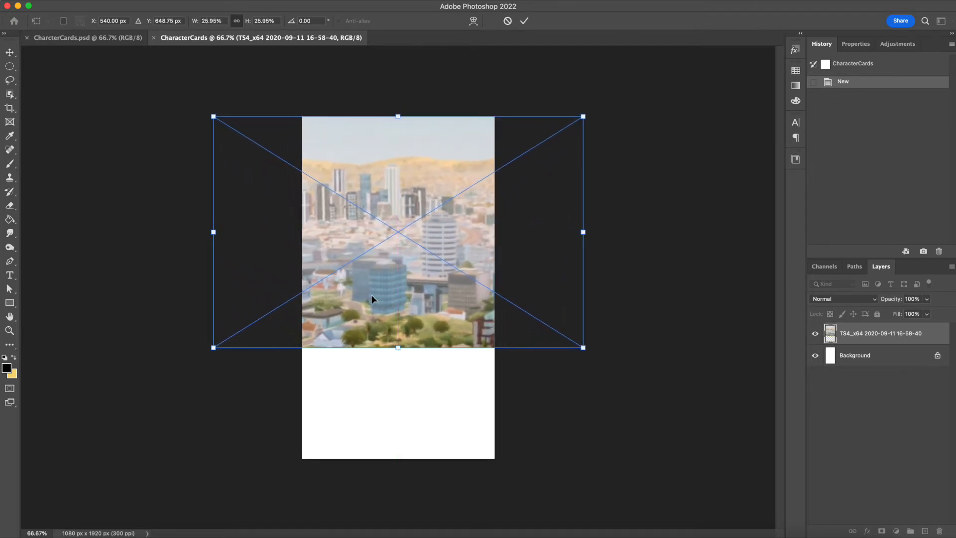
pyautogui.moveTo(396, 349); pyautogui.dragTo(398, 458)
pyautogui.press('Return')
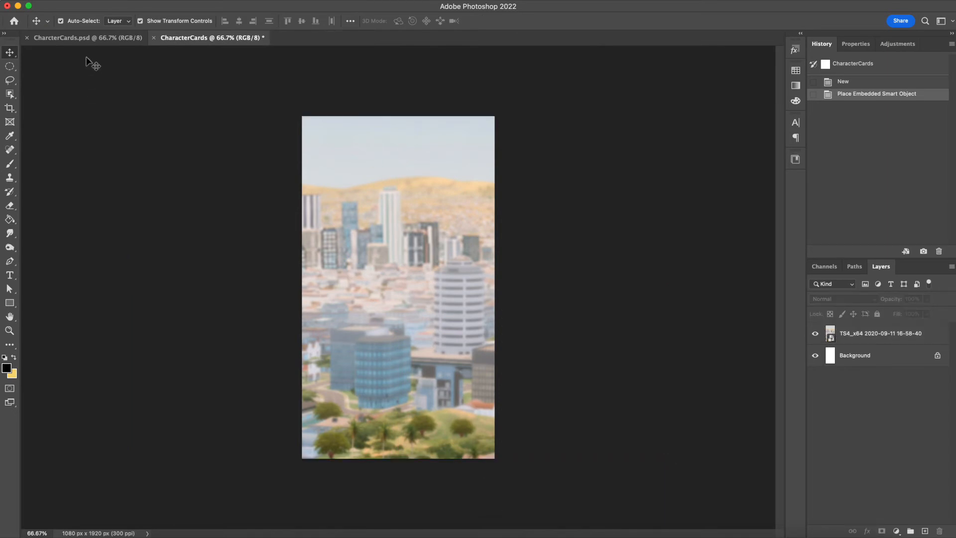
# Step: Check the finished CharcterCards.psd design, and draw a rectangle of about 1077 × 1922 px over the whole new card
pyautogui.click(83, 38)
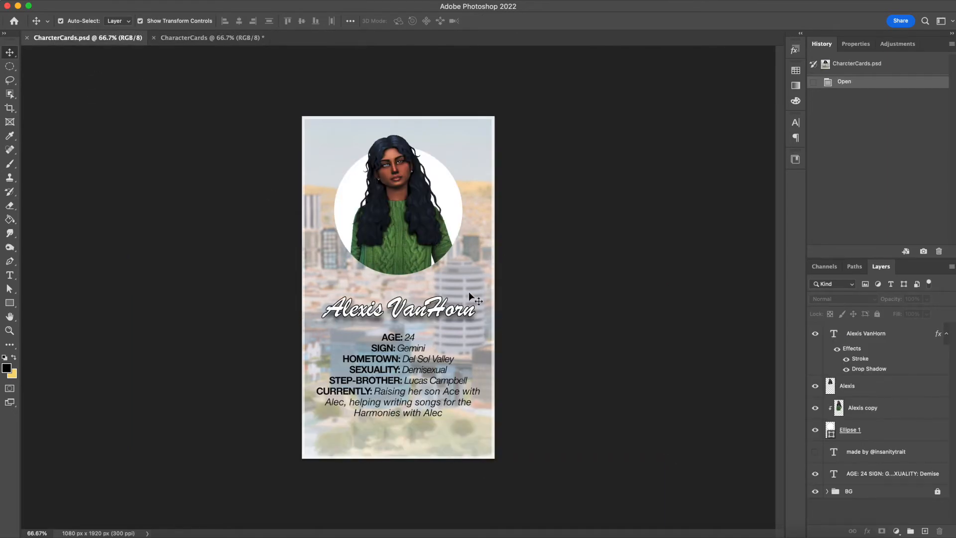
pyautogui.click(186, 39)
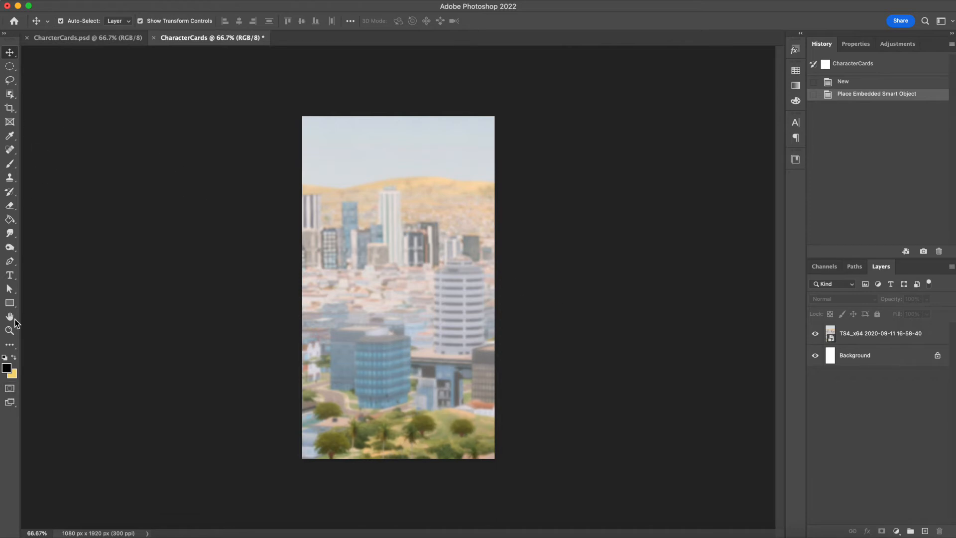
pyautogui.click(9, 303)
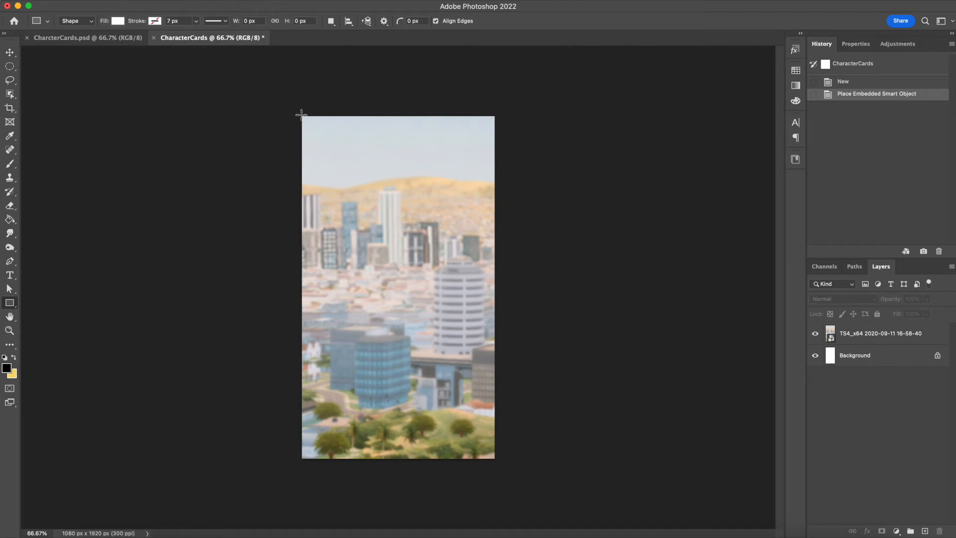
pyautogui.moveTo(301, 116); pyautogui.dragTo(493, 457)
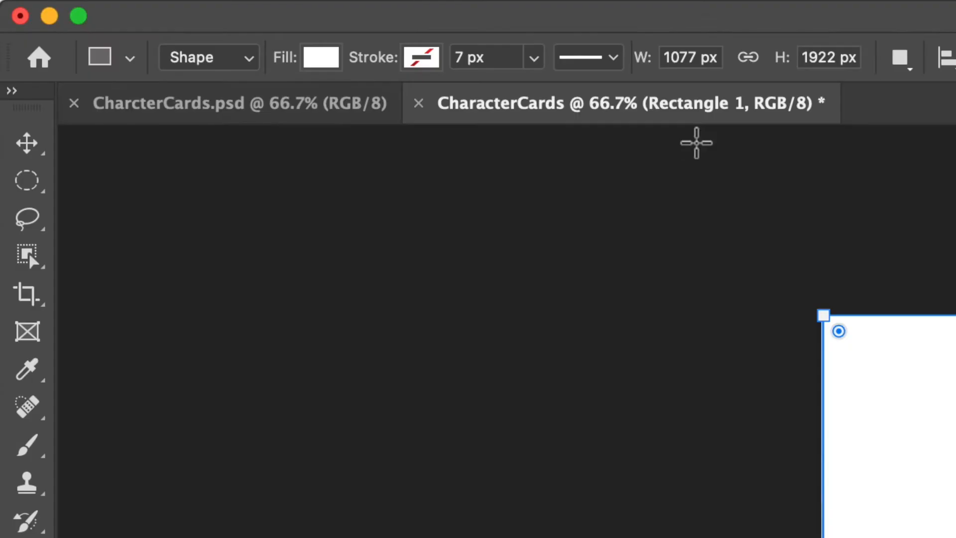
# Step: Turn the full-card rectangle into a border with no fill and a white stroke 113.84 px wide
pyautogui.click(426, 70)
pyautogui.click(260, 213)
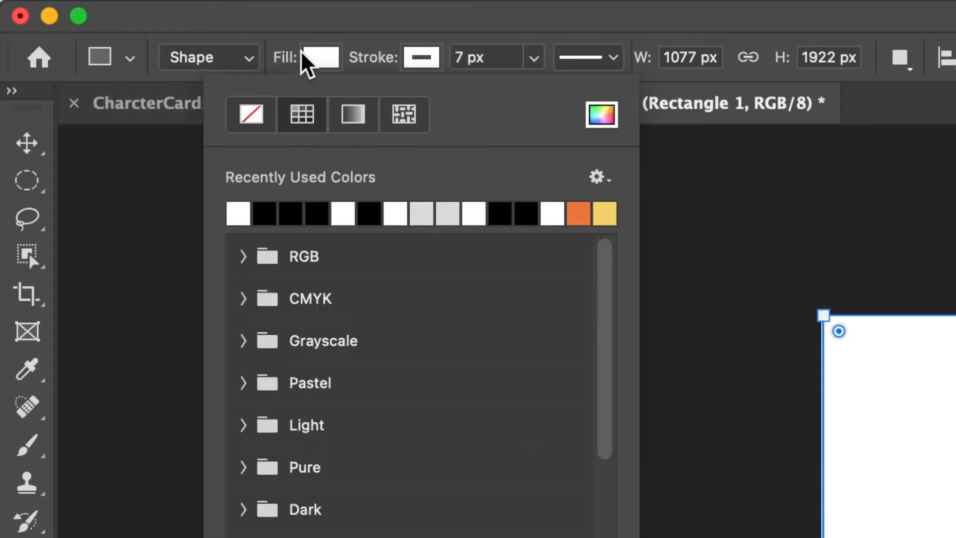
pyautogui.click(313, 59)
pyautogui.click(150, 117)
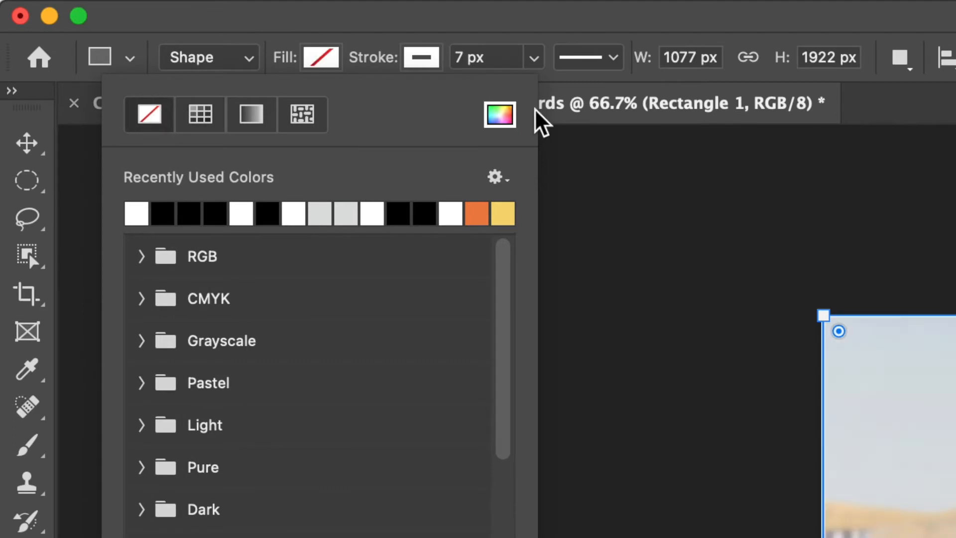
pyautogui.click(533, 58)
pyautogui.moveTo(535, 91); pyautogui.dragTo(590, 92)
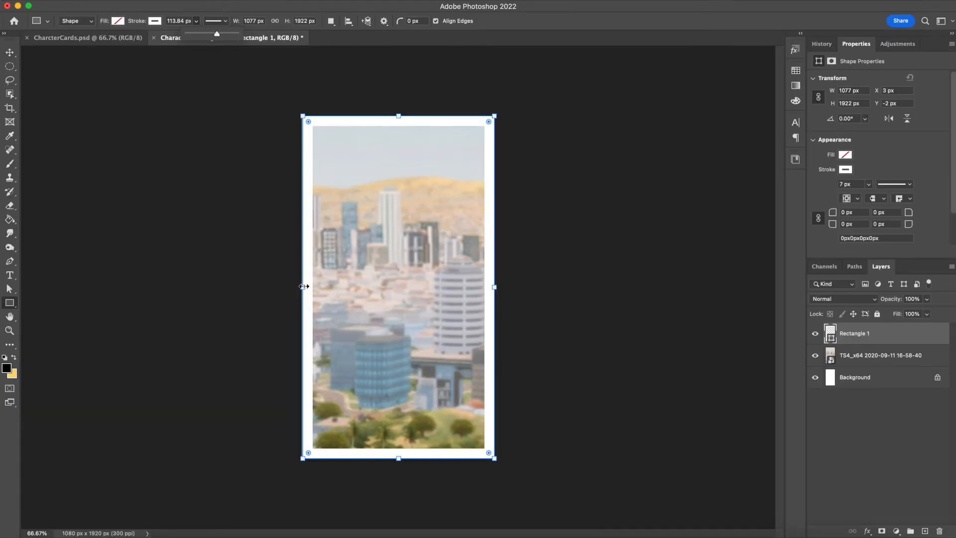
pyautogui.click(303, 286)
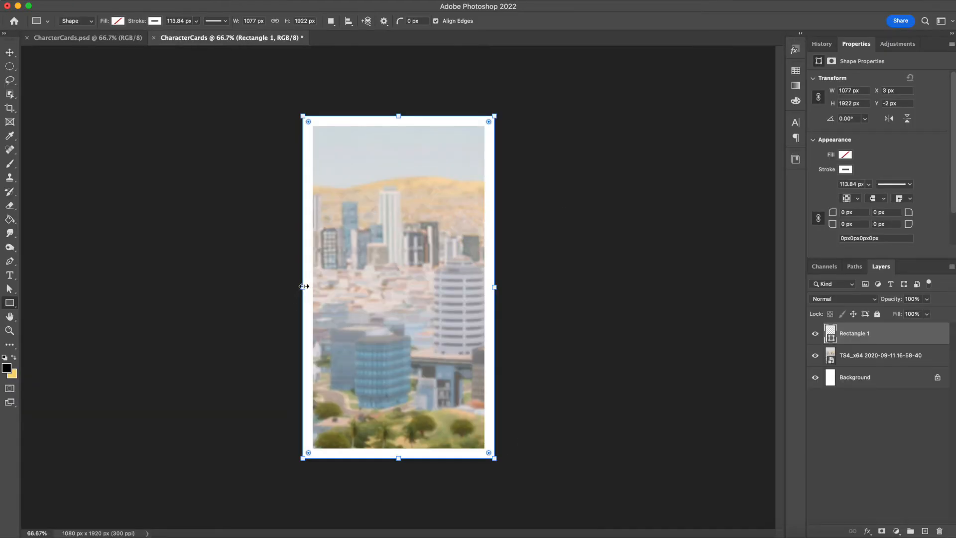
# Step: Center the border rectangle horizontally on the card, with alignment set relative to the canvas
pyautogui.click(9, 53)
pyautogui.click(350, 21)
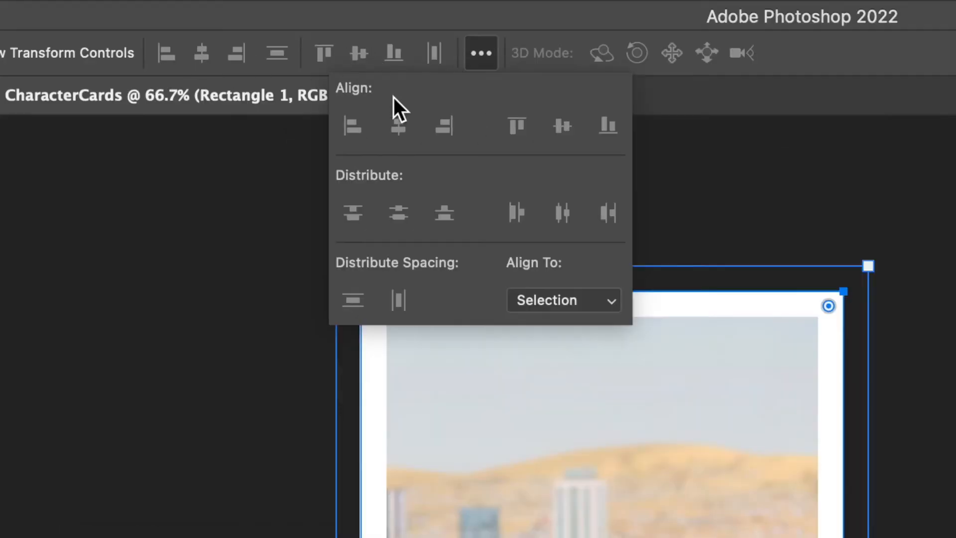
pyautogui.click(568, 304)
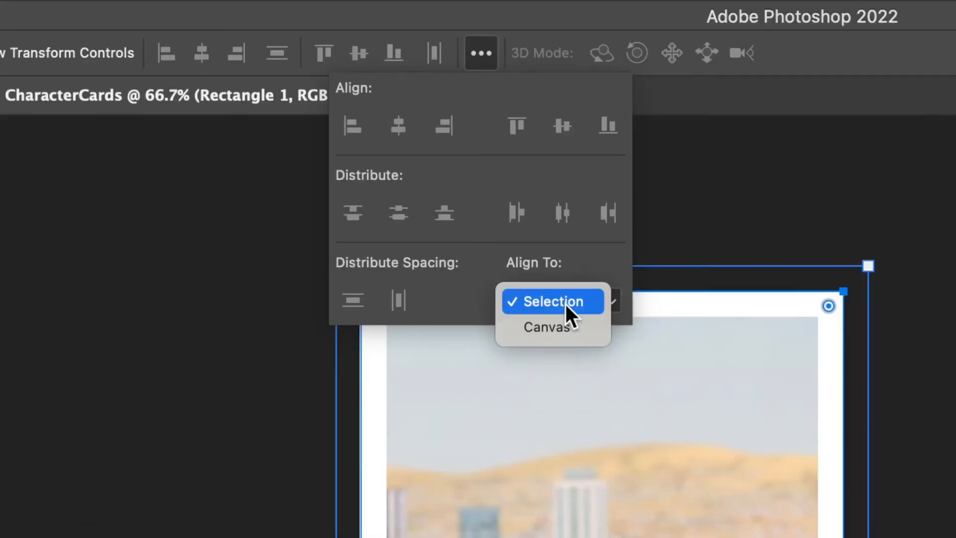
pyautogui.click(553, 326)
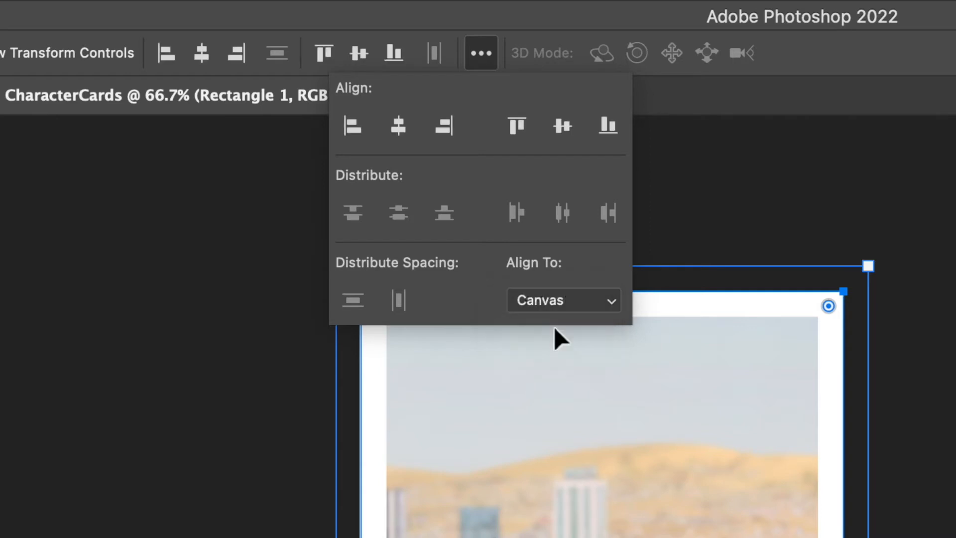
pyautogui.click(405, 127)
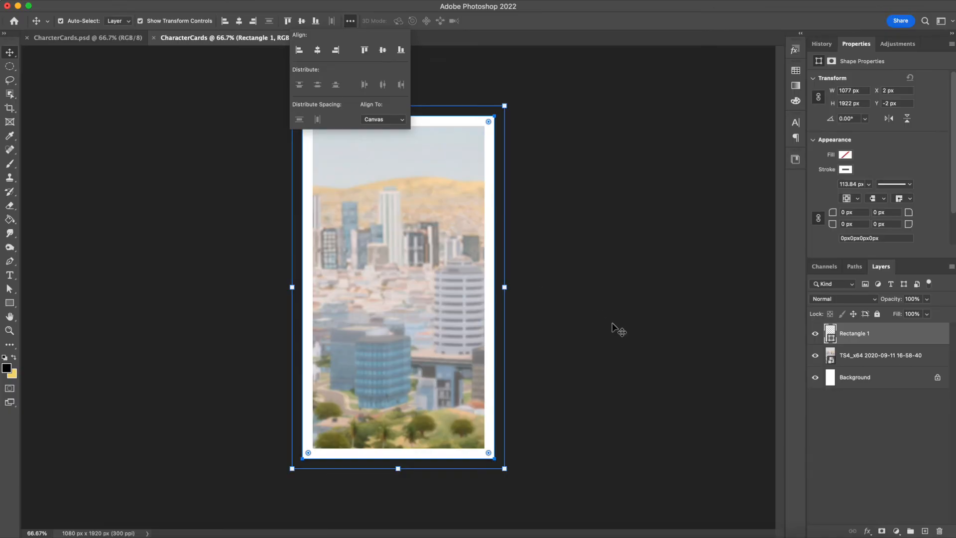
pyautogui.click(612, 327)
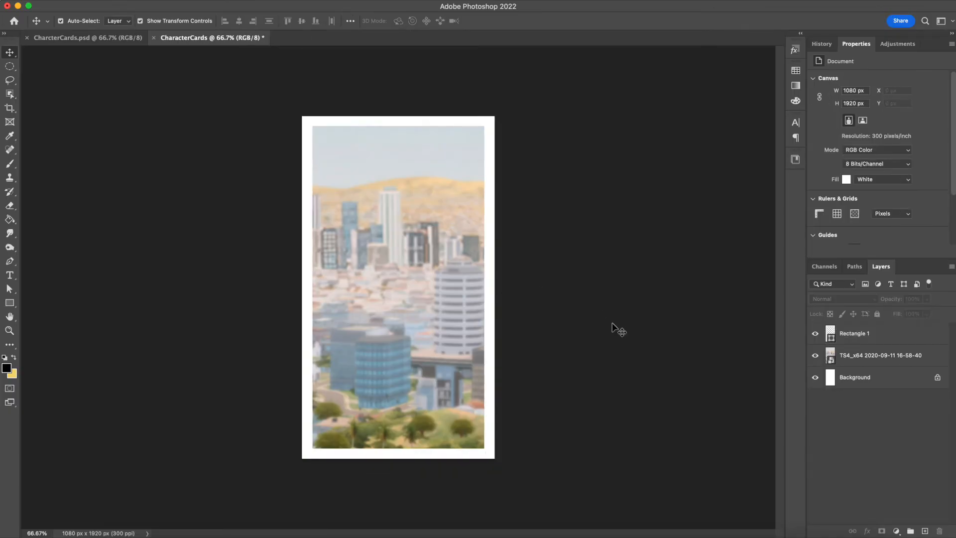
# Step: Set the opacity of the border layer Rectangle 1 to 50%
pyautogui.click(853, 335)
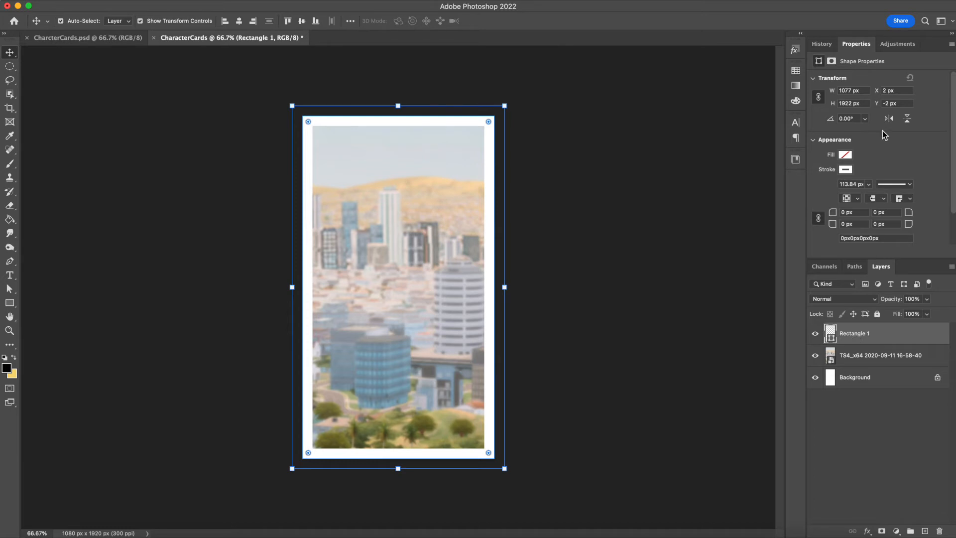
pyautogui.scroll(-2, 863, 145)
pyautogui.scroll(2, 864, 145)
pyautogui.scroll(-2, 863, 145)
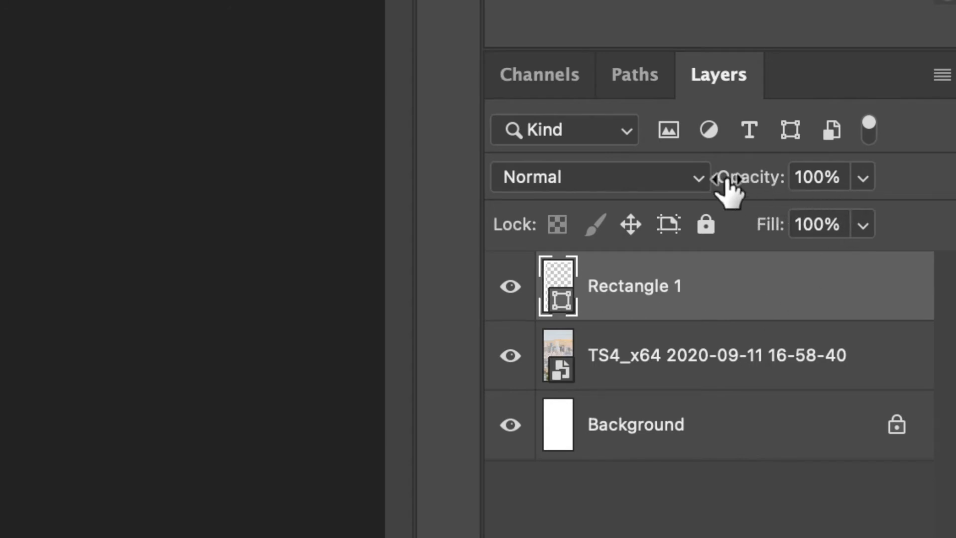
pyautogui.click(813, 178)
pyautogui.write('5')
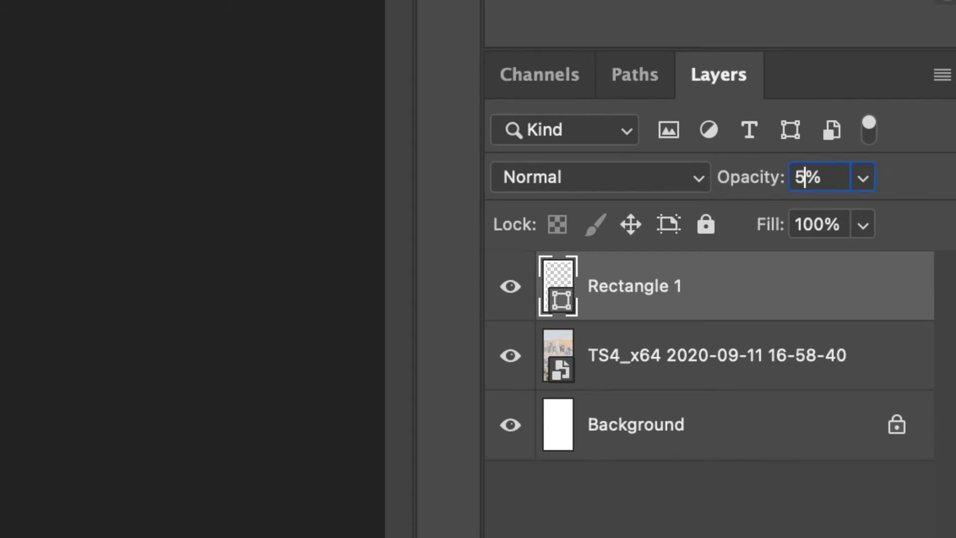
pyautogui.write('0')
pyautogui.click(540, 291)
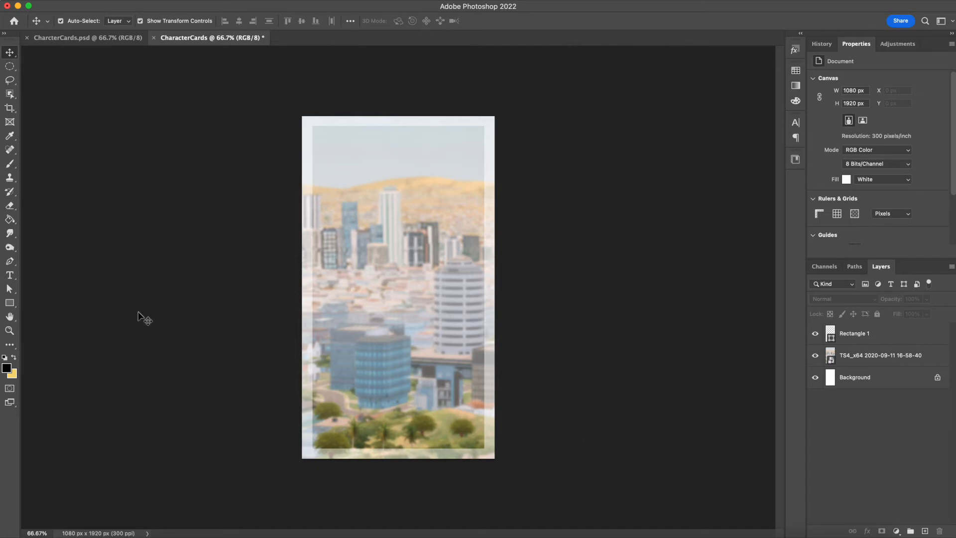
# Step: Compare with the finished CharcterCards.psd design, and draw a white rectangle of about 704 × 963 px in the new card's upper half
pyautogui.click(104, 41)
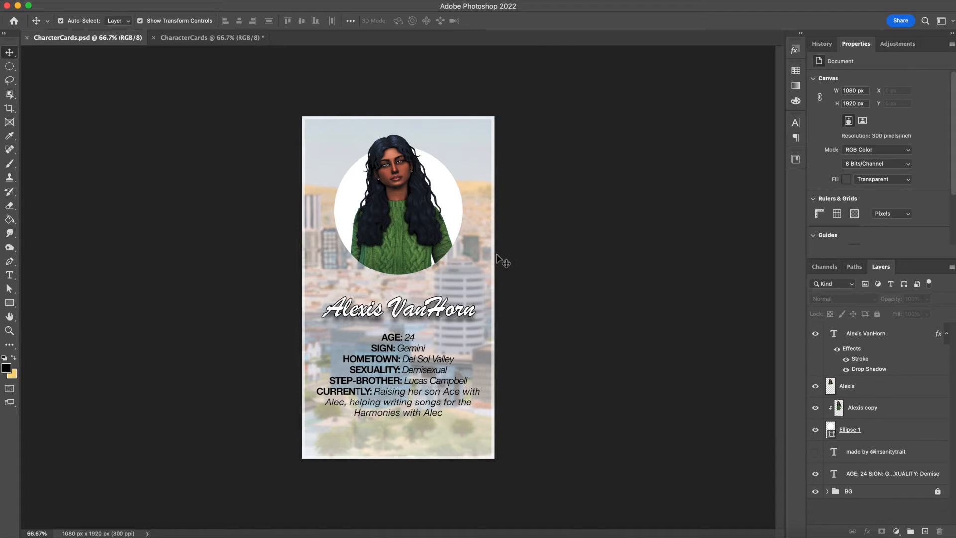
pyautogui.click(186, 38)
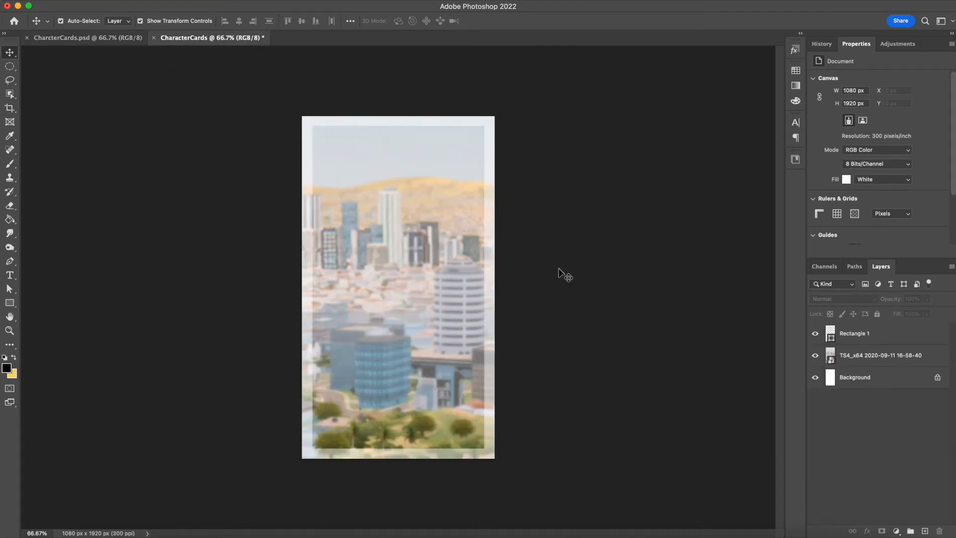
pyautogui.click(11, 304)
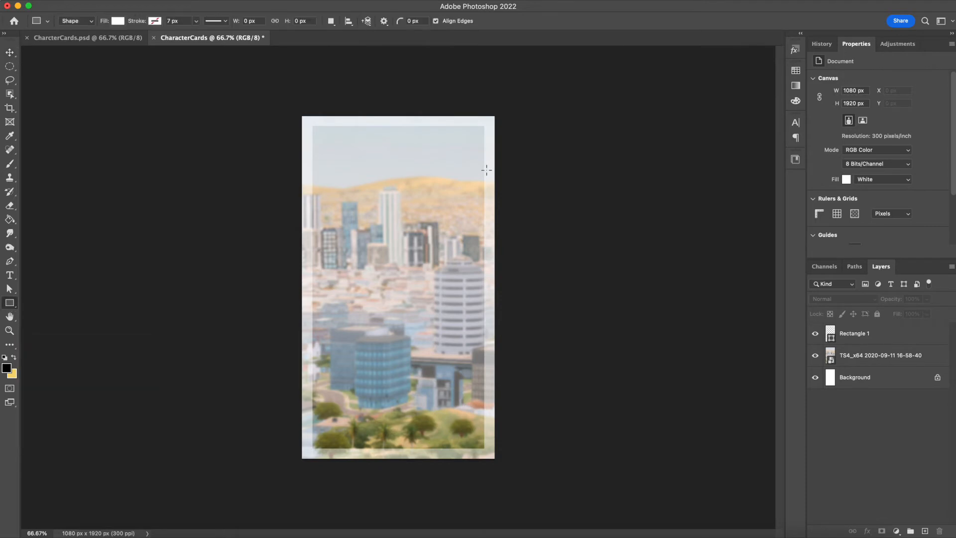
pyautogui.moveTo(339, 141); pyautogui.dragTo(465, 313)
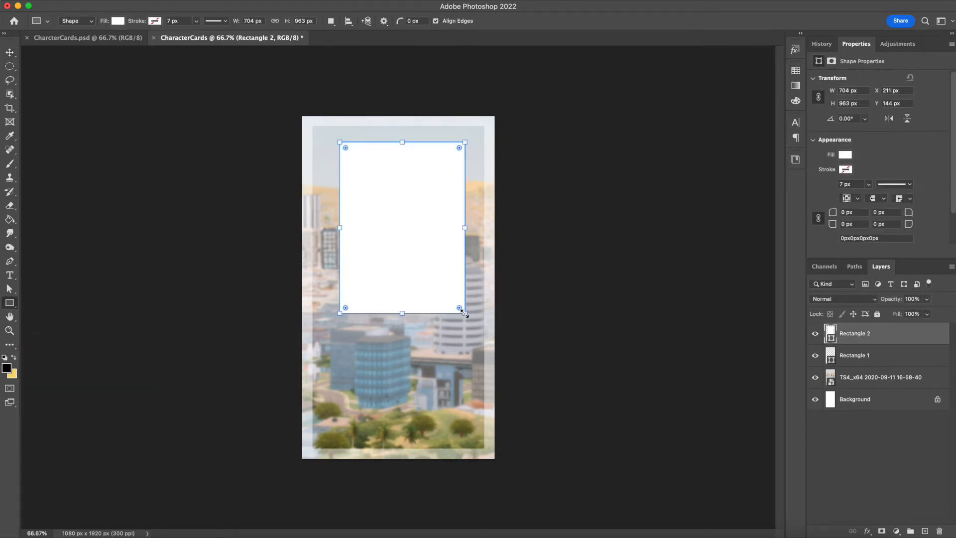
# Step: Try a black fill on the new rectangle in the card's upper half, and undo it
pyautogui.click(11, 305)
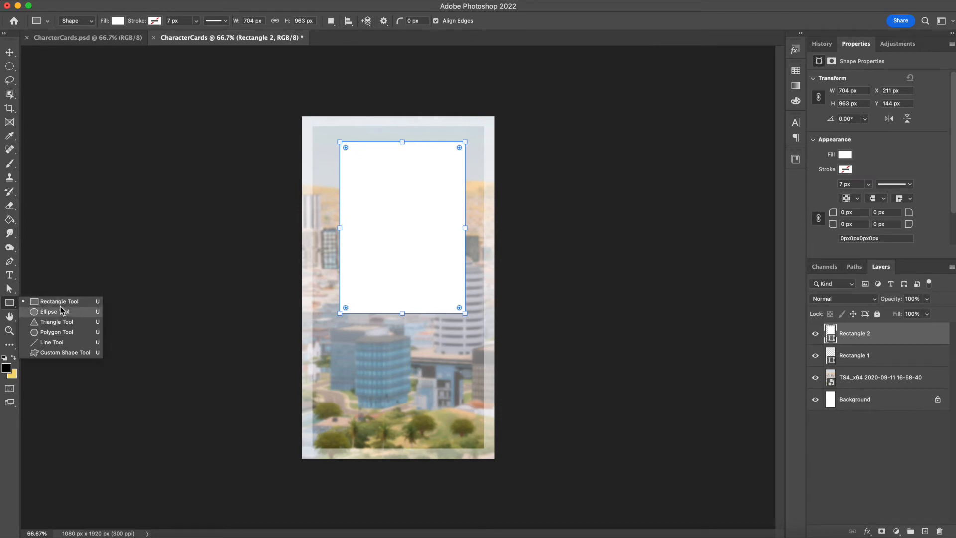
pyautogui.click(59, 301)
pyautogui.click(118, 21)
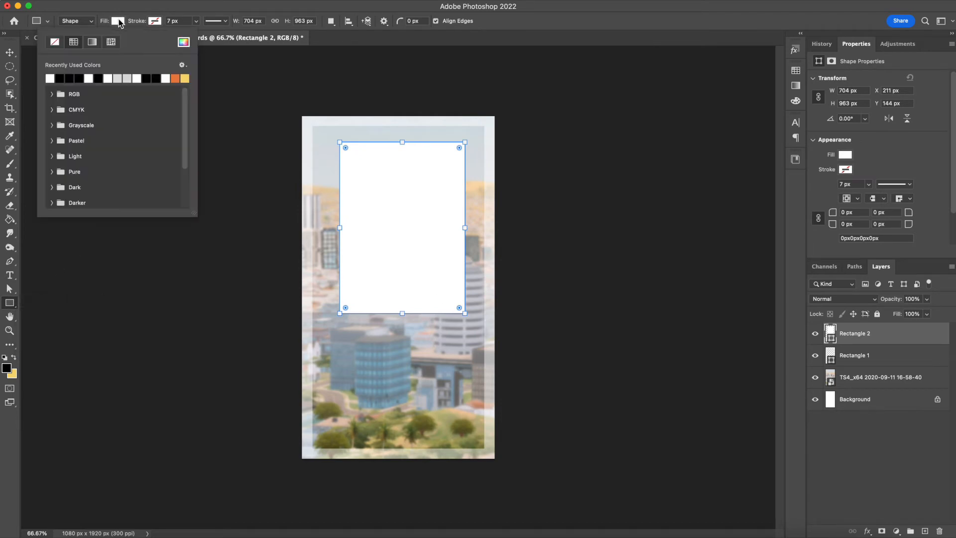
pyautogui.click(69, 78)
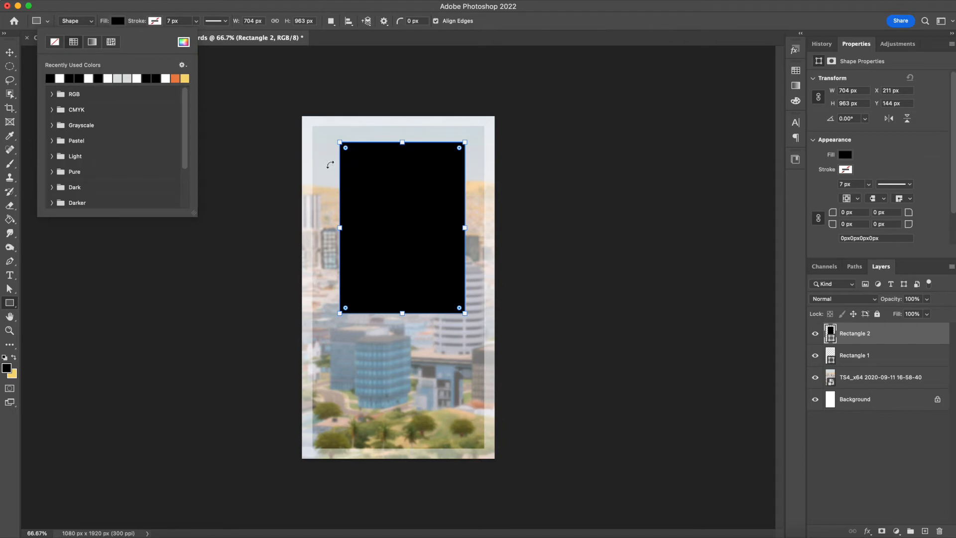
pyautogui.click(121, 21)
pyautogui.press('super+z')
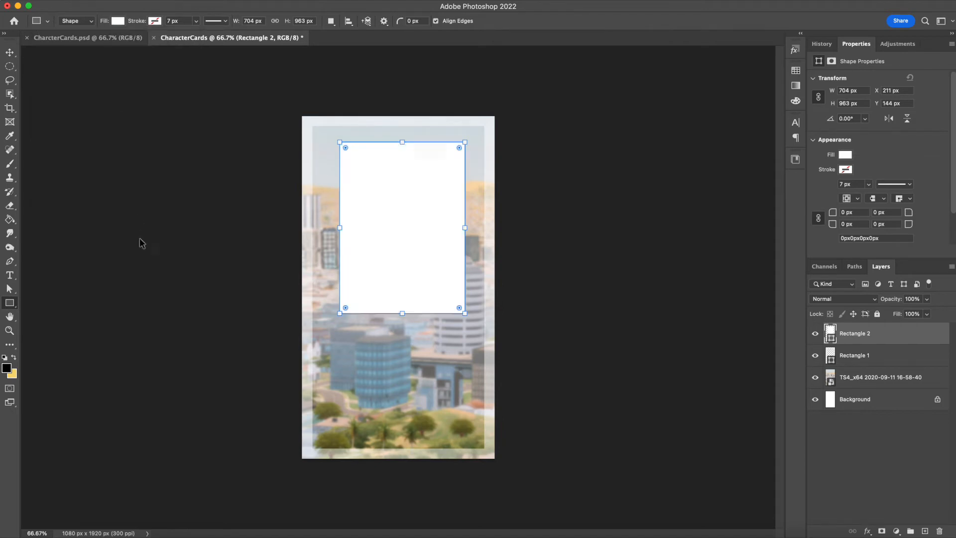
pyautogui.click(9, 51)
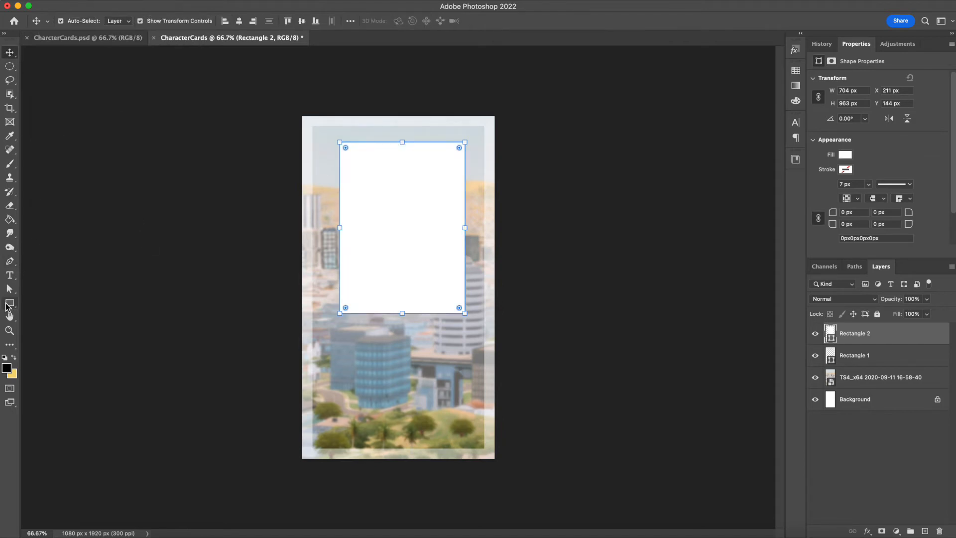
pyautogui.click(9, 303)
pyautogui.click(11, 54)
pyautogui.click(233, 261)
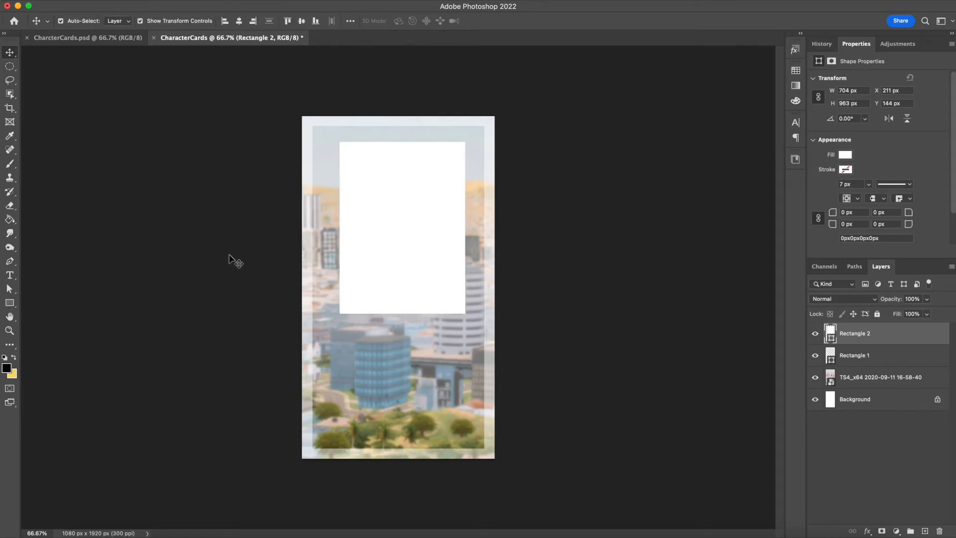
# Step: Draw a black-filled rectangle of about 581 × 595 px inside the white rectangle in the card's upper half
pyautogui.click(10, 305)
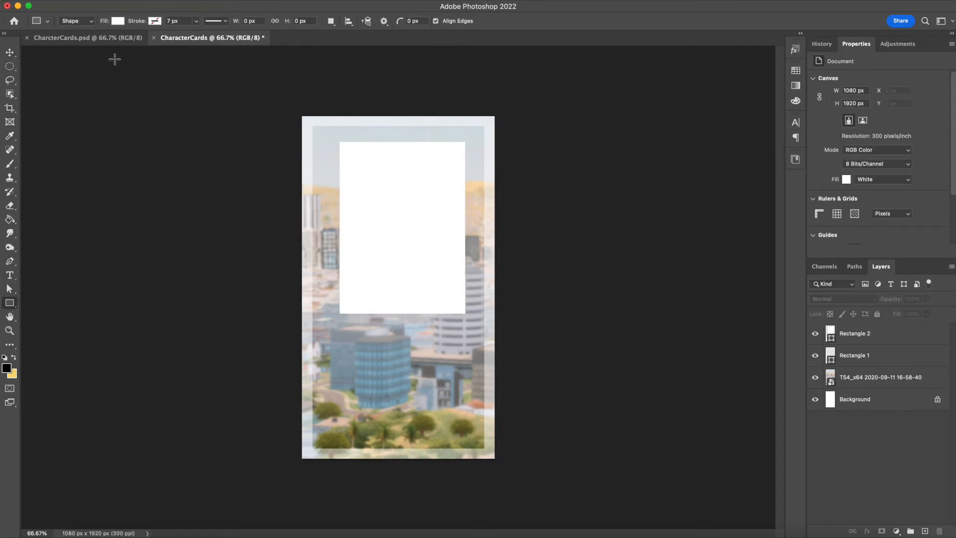
pyautogui.click(118, 20)
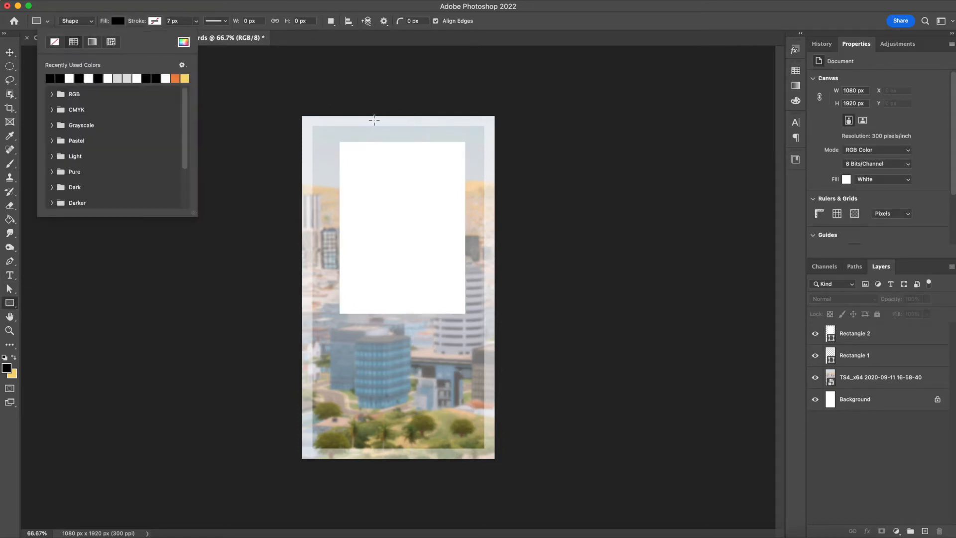
pyautogui.click(356, 156)
pyautogui.moveTo(356, 156)
pyautogui.mouseDown()
pyautogui.moveTo(405, 238)
pyautogui.moveTo(456, 252)
pyautogui.moveTo(459, 261)
pyautogui.mouseUp()
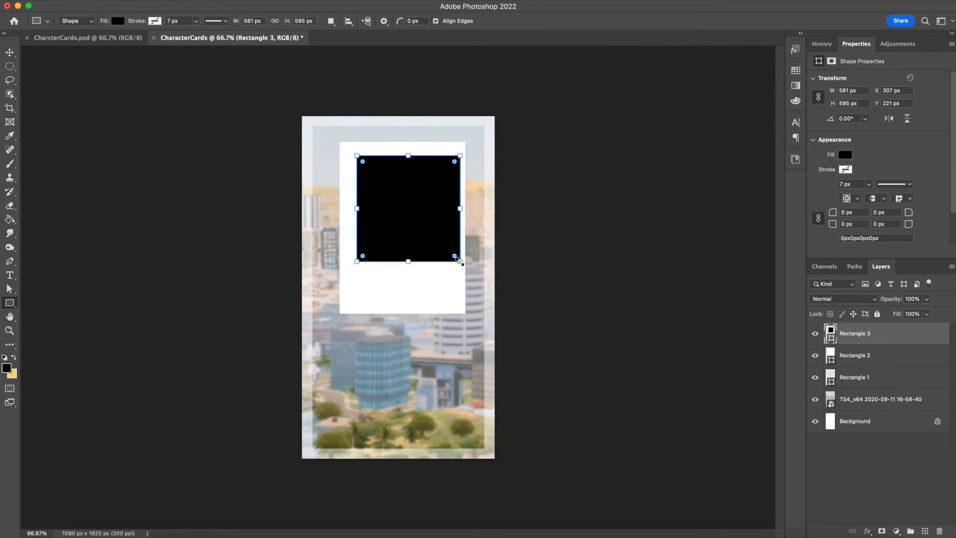
# Step: Center the black and white rectangles horizontally on the card
pyautogui.press('v')
pyautogui.keyDown('shift'); pyautogui.click(378, 285); pyautogui.keyUp('shift')
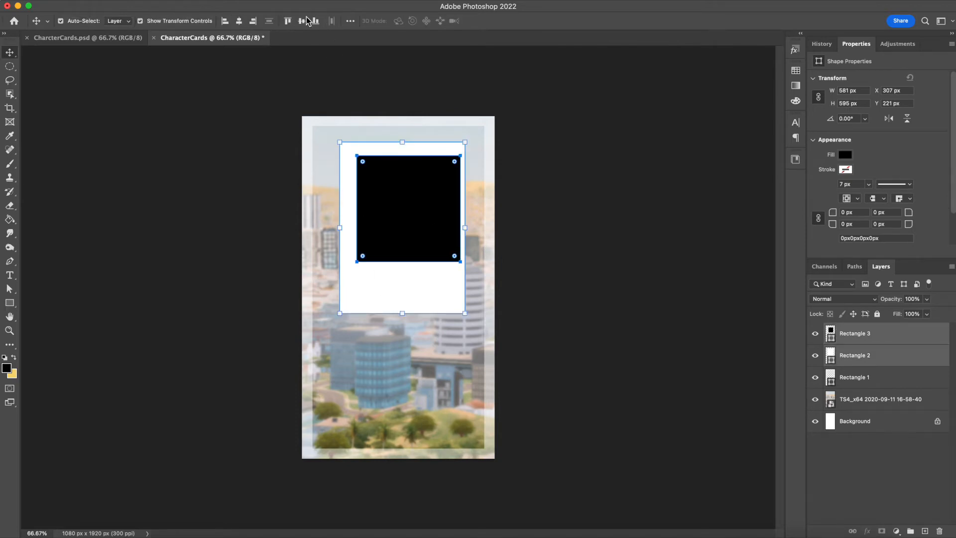
pyautogui.click(238, 21)
pyautogui.click(598, 249)
# Step: Enlarge the black rectangle to about 641 × 738 px, leaving a thin white frame with a wider strip beneath it
pyautogui.click(437, 239)
pyautogui.moveTo(398, 261); pyautogui.dragTo(397, 287)
pyautogui.moveTo(411, 223); pyautogui.dragTo(456, 216)
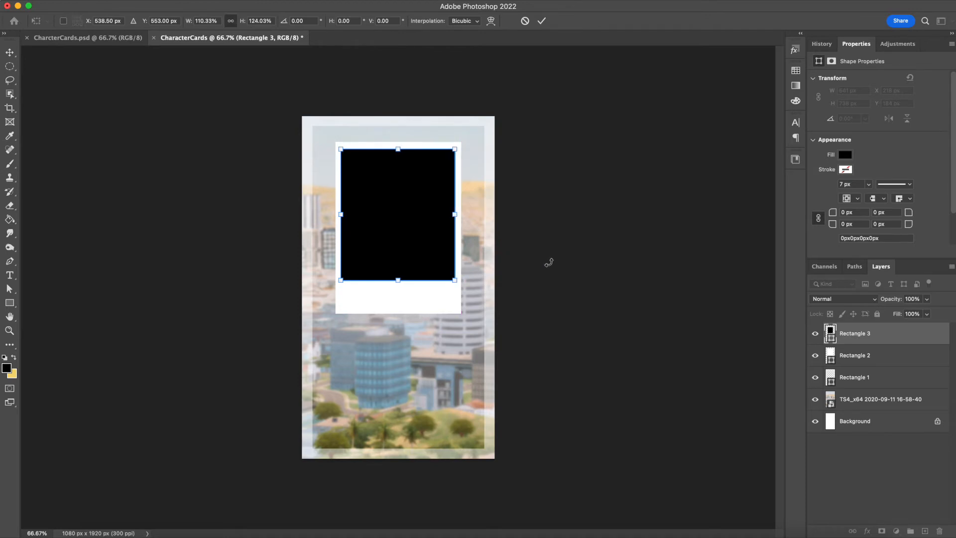
pyautogui.press('Return')
pyautogui.click(526, 247)
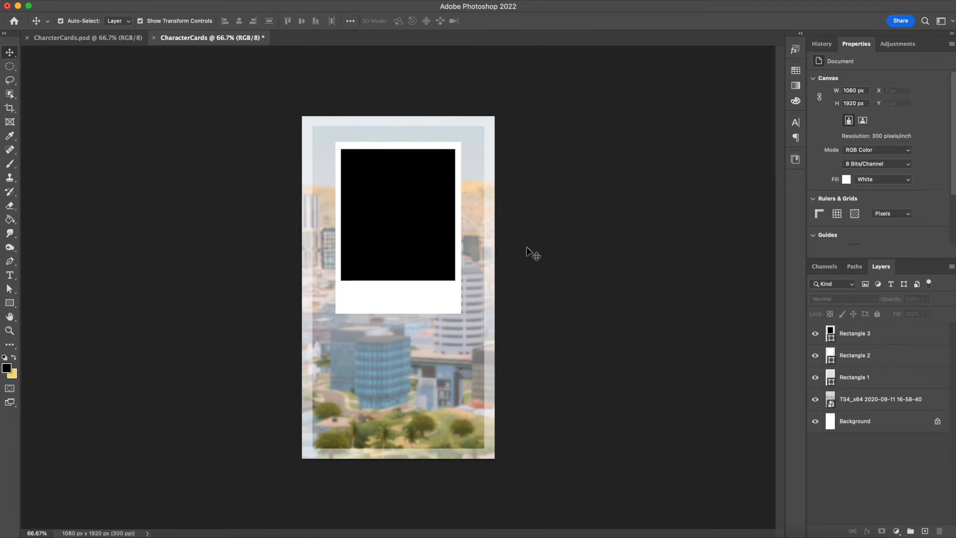
pyautogui.click(431, 231)
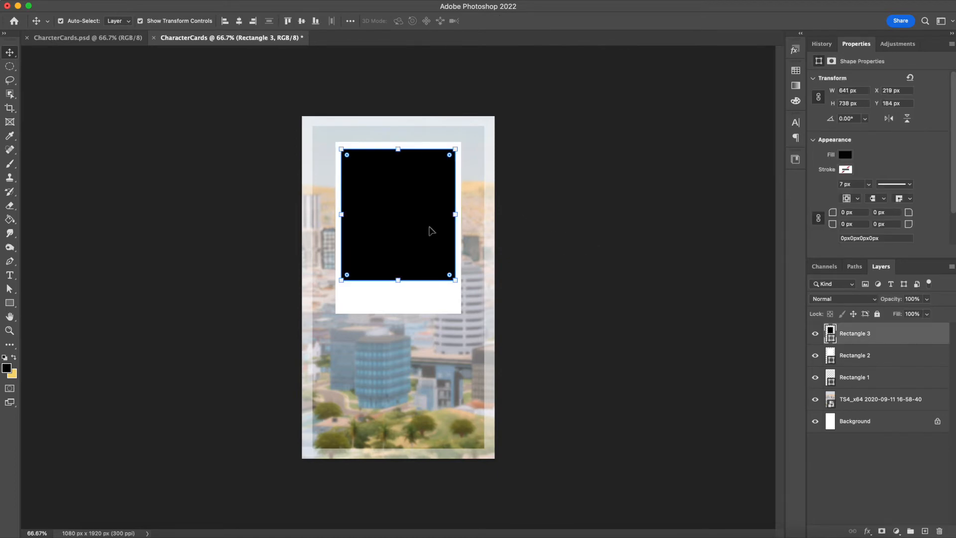
pyautogui.click(563, 248)
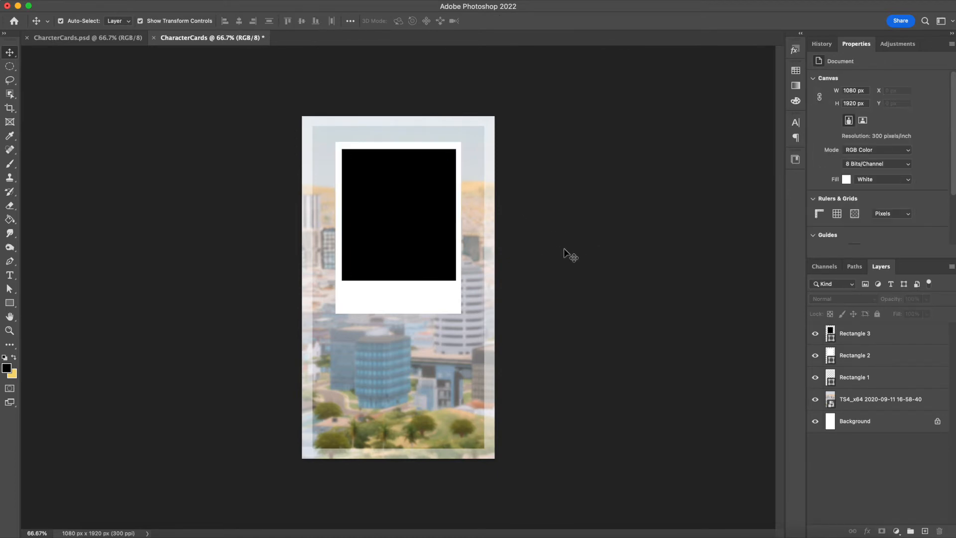
# Step: Group the layers Rectangle 2 and Rectangle 3 and rename the group Polaroid
pyautogui.click(869, 358)
pyautogui.keyDown('shift'); pyautogui.click(866, 335); pyautogui.keyUp('shift')
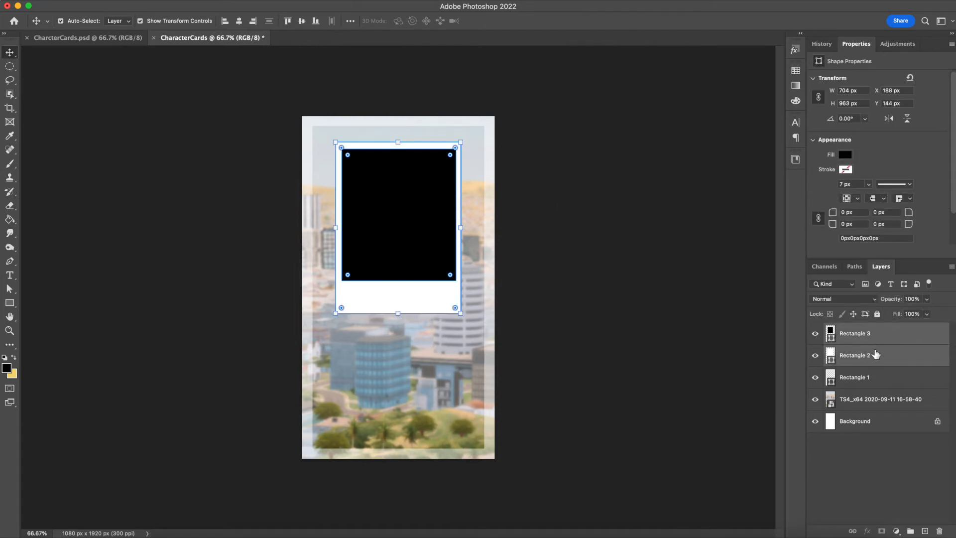
pyautogui.press('super+g')
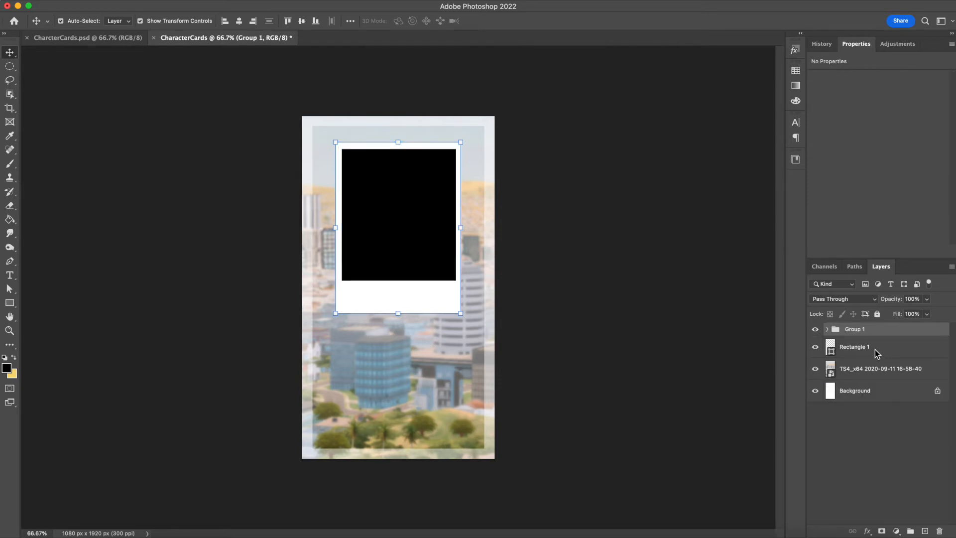
pyautogui.write('P')
pyautogui.press('Return')
# Step: Realign Rectangle 3 and Rectangle 2 within the Polaroid group to the card's horizontal center
pyautogui.click(826, 329)
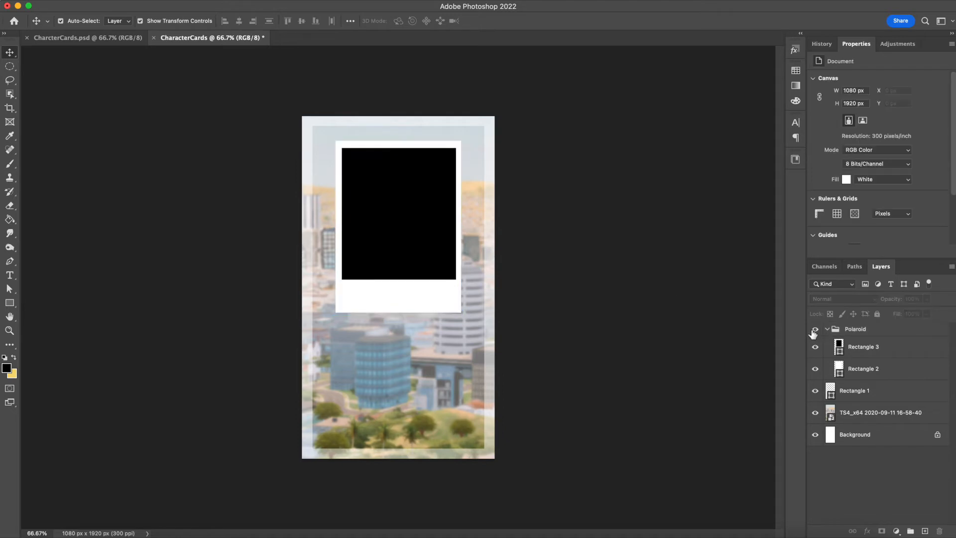
pyautogui.click(858, 351)
pyautogui.keyDown('shift'); pyautogui.click(859, 372); pyautogui.keyUp('shift')
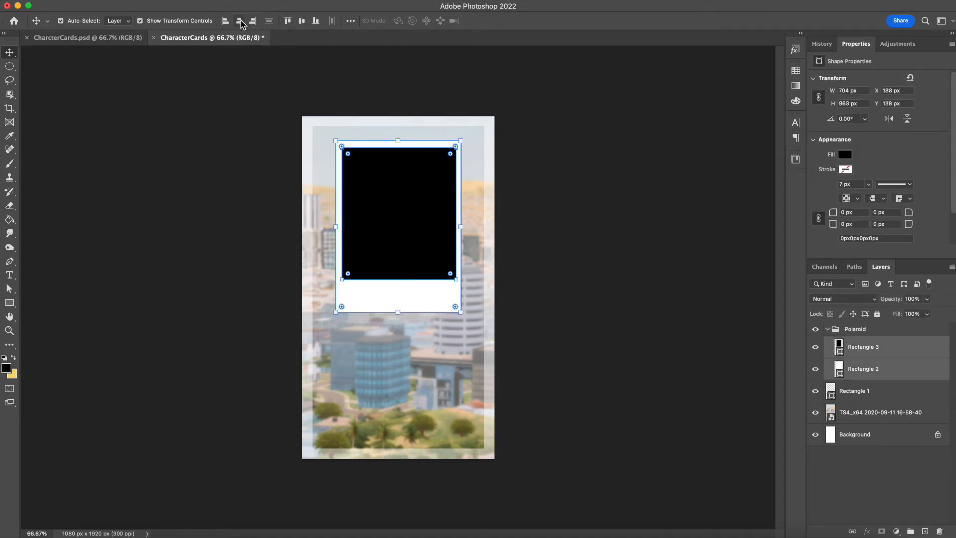
pyautogui.click(570, 201)
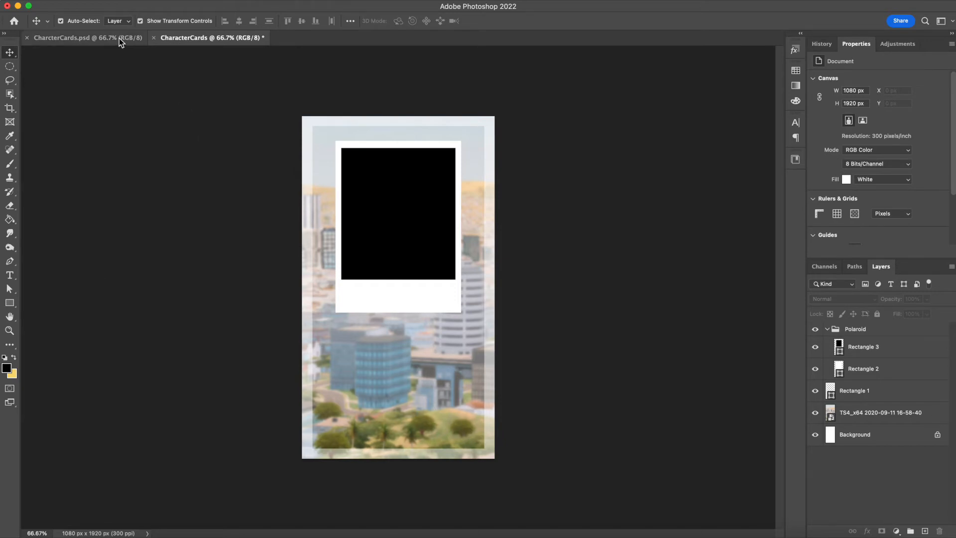
# Step: Add a white text layer with the character's first name below the polaroid, using the Brush Script MT font
pyautogui.click(10, 275)
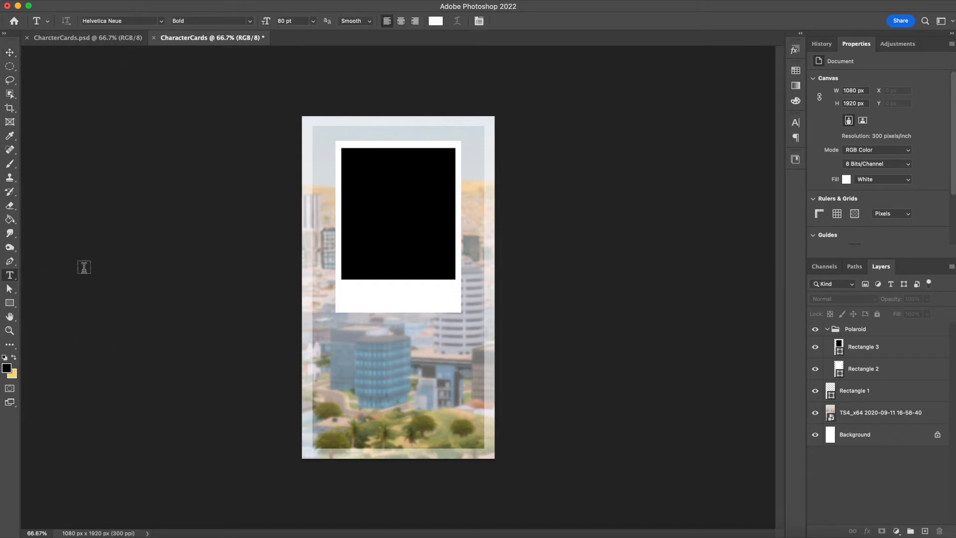
pyautogui.click(336, 339)
pyautogui.write('LORE')
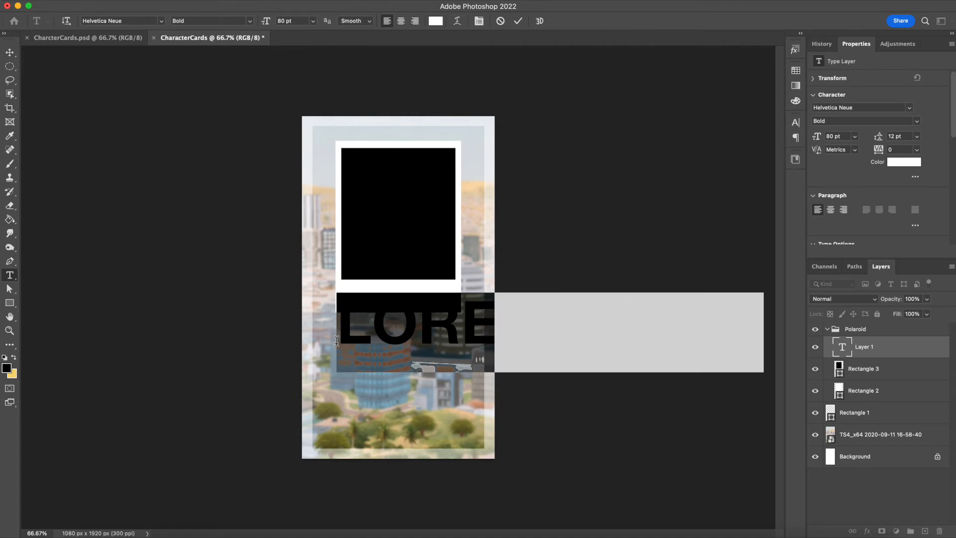
pyautogui.click(161, 20)
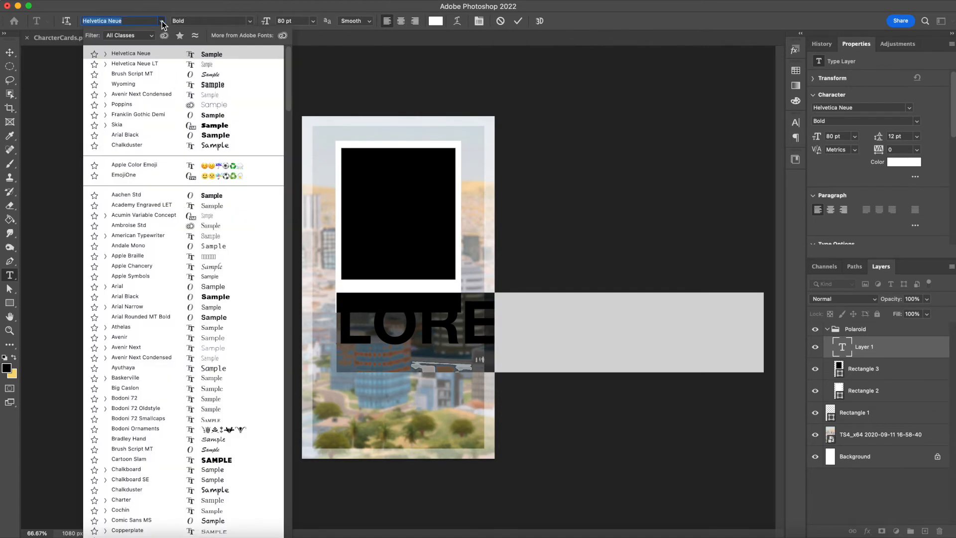
pyautogui.click(147, 73)
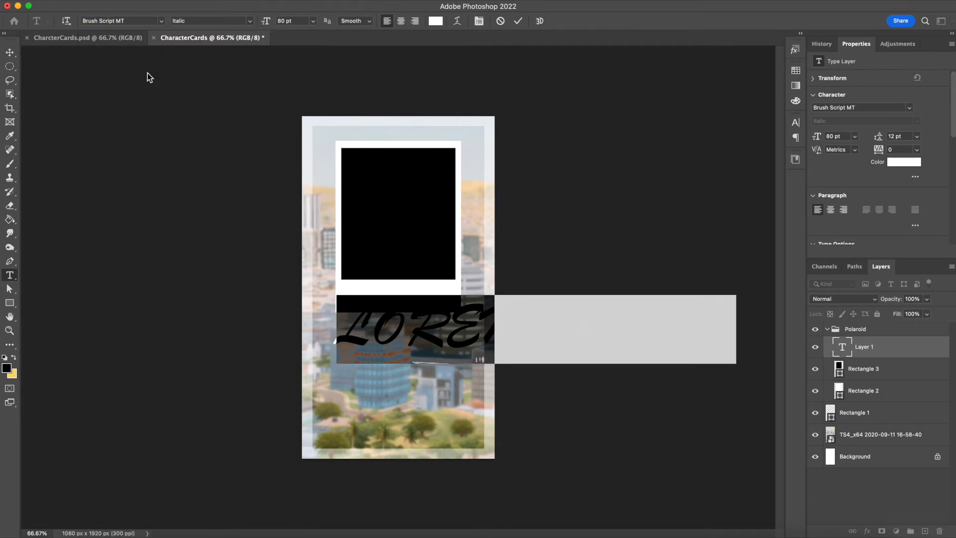
pyautogui.press('BackSpace')
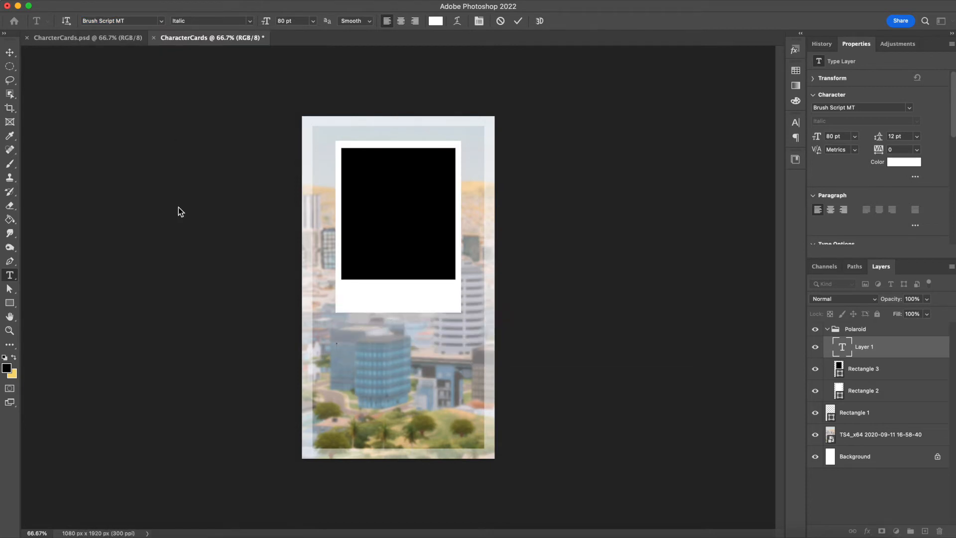
pyautogui.write('BROOKE')
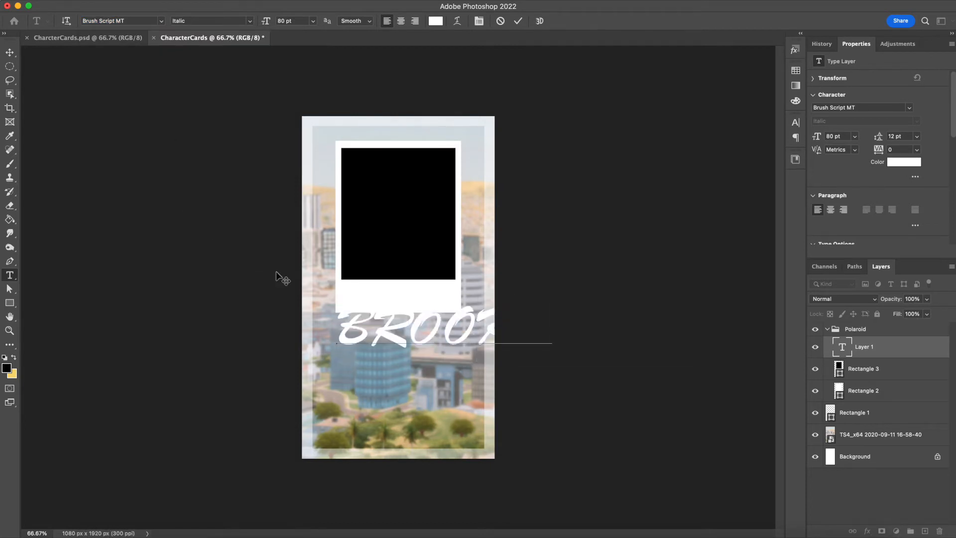
# Step: Scale the name text down to about 49 pt and turn off its All Caps formatting
pyautogui.click(10, 54)
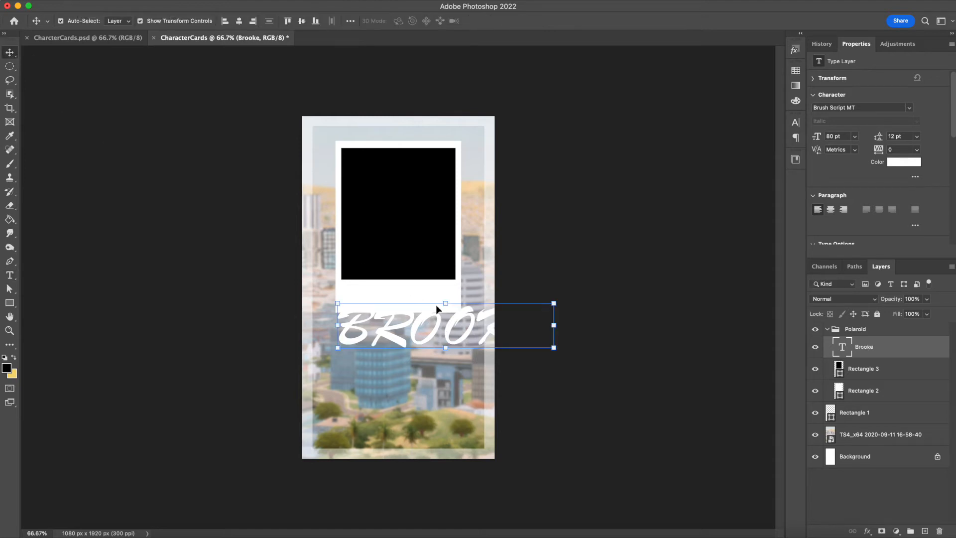
pyautogui.moveTo(527, 327); pyautogui.dragTo(426, 344)
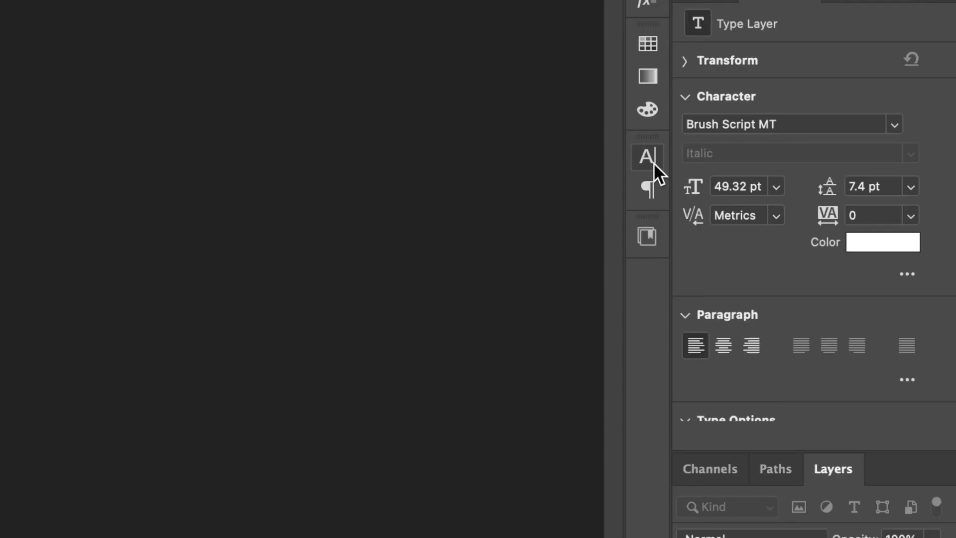
pyautogui.click(649, 158)
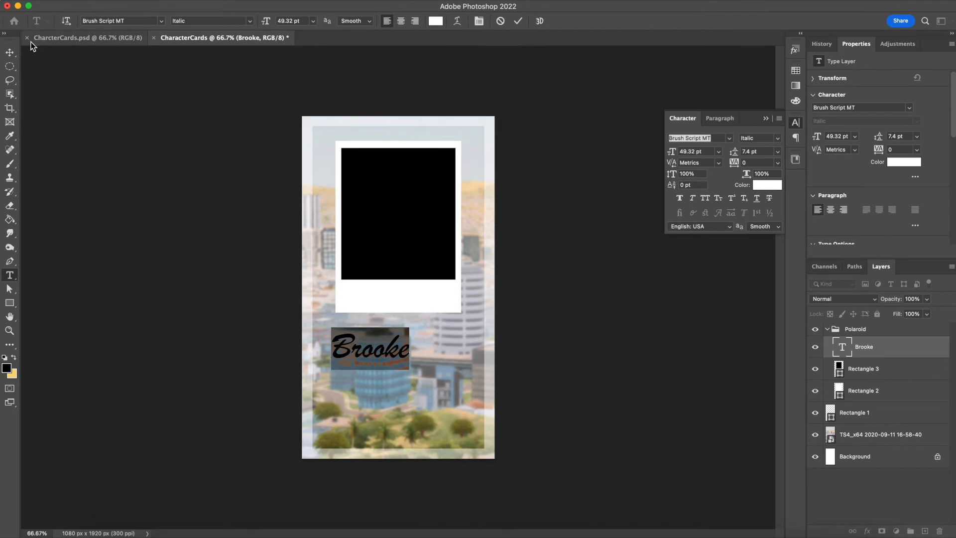
pyautogui.click(10, 52)
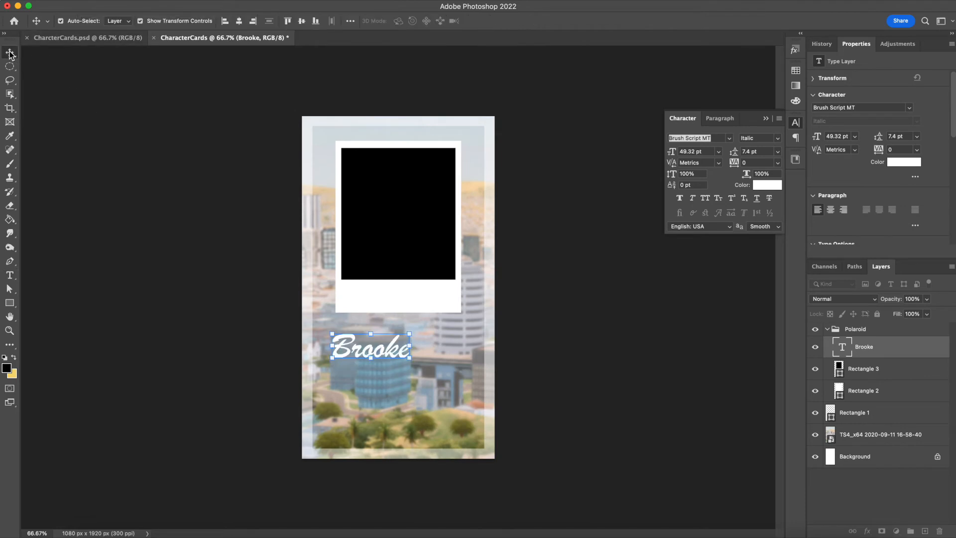
# Step: Append the character's last name to the name text and scale it to about 42 pt so it fits across the card
pyautogui.doubleClick(392, 348)
pyautogui.click(406, 349)
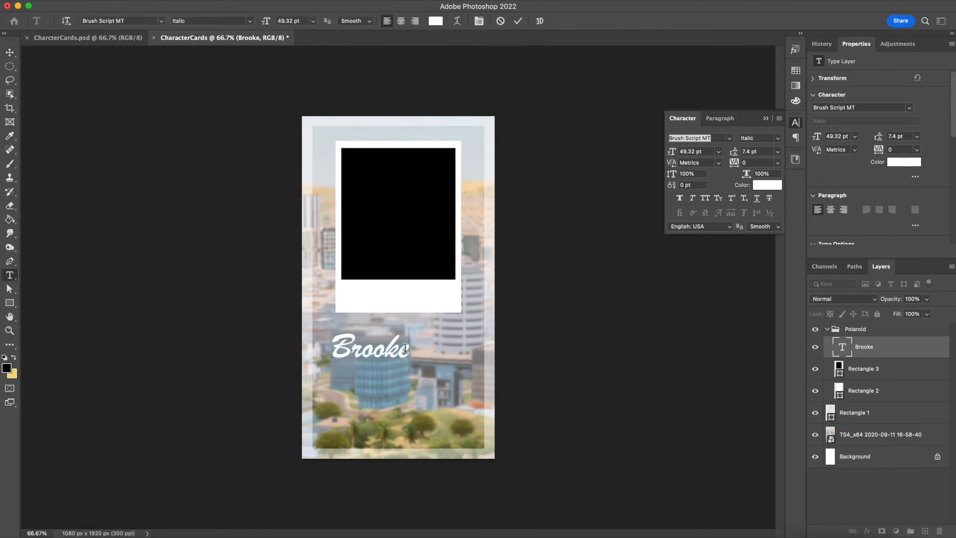
pyautogui.write('Baxter')
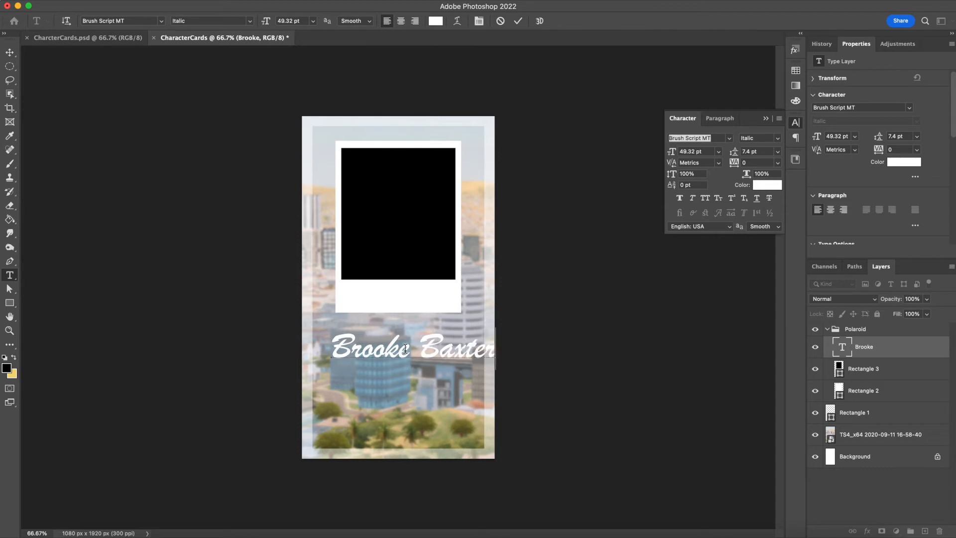
pyautogui.click(9, 51)
pyautogui.moveTo(498, 331); pyautogui.dragTo(435, 347)
pyautogui.press('Return')
pyautogui.scroll(-5, 880, 187)
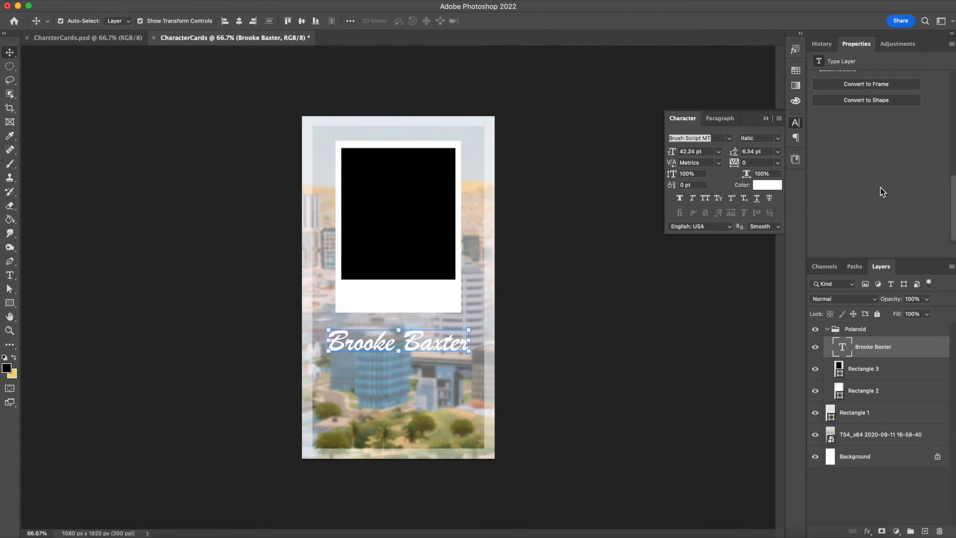
pyautogui.scroll(5, 879, 187)
pyautogui.scroll(-5, 880, 187)
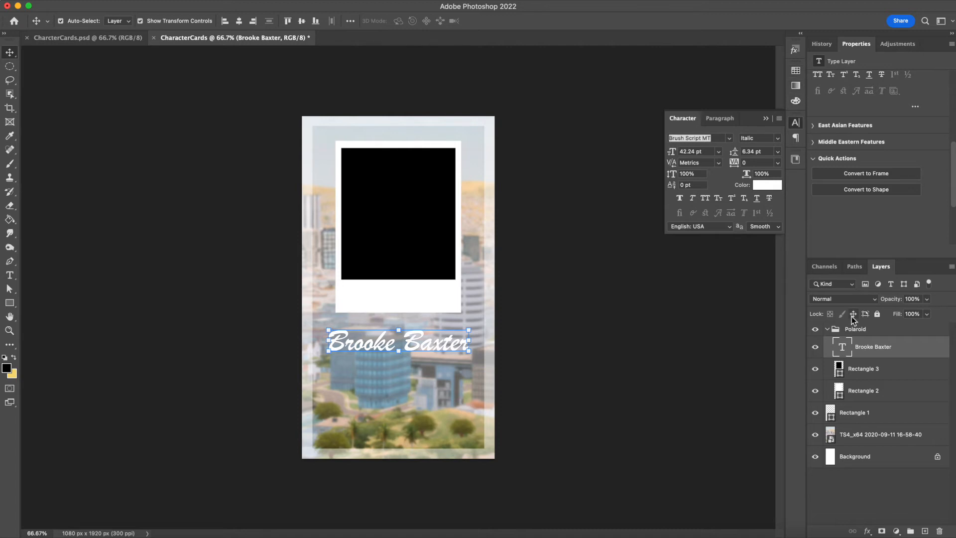
pyautogui.rightClick(422, 343)
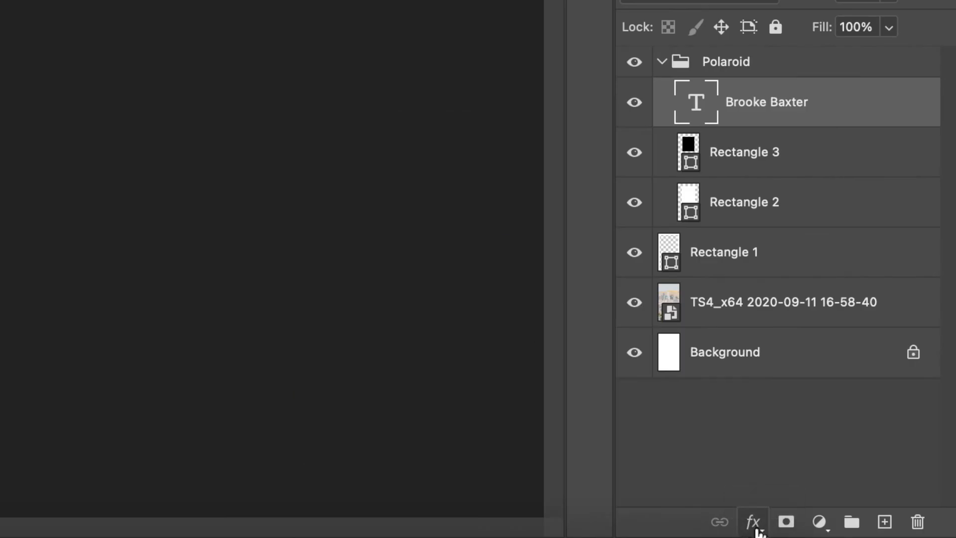
# Step: Add a black outside Stroke effect of 6 px to the character name text
pyautogui.click(753, 521)
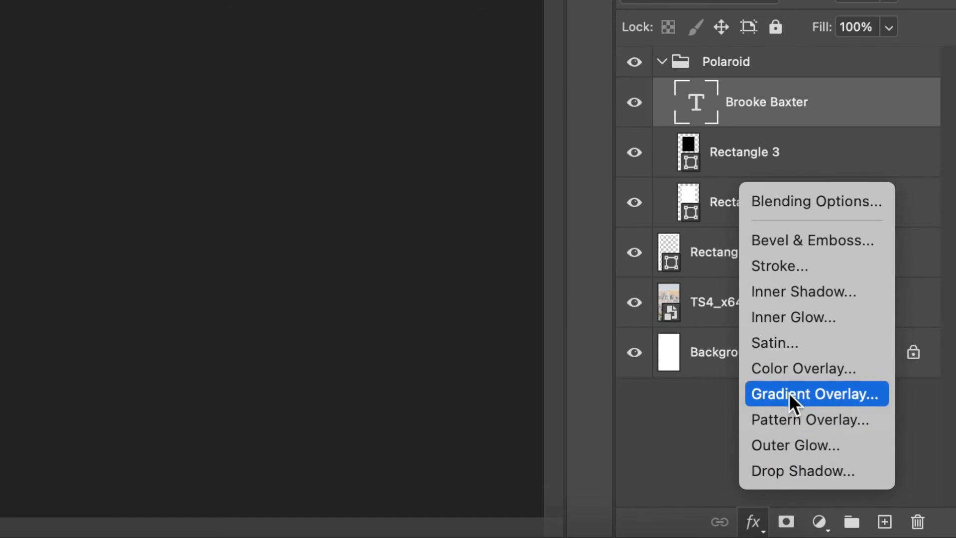
pyautogui.click(782, 266)
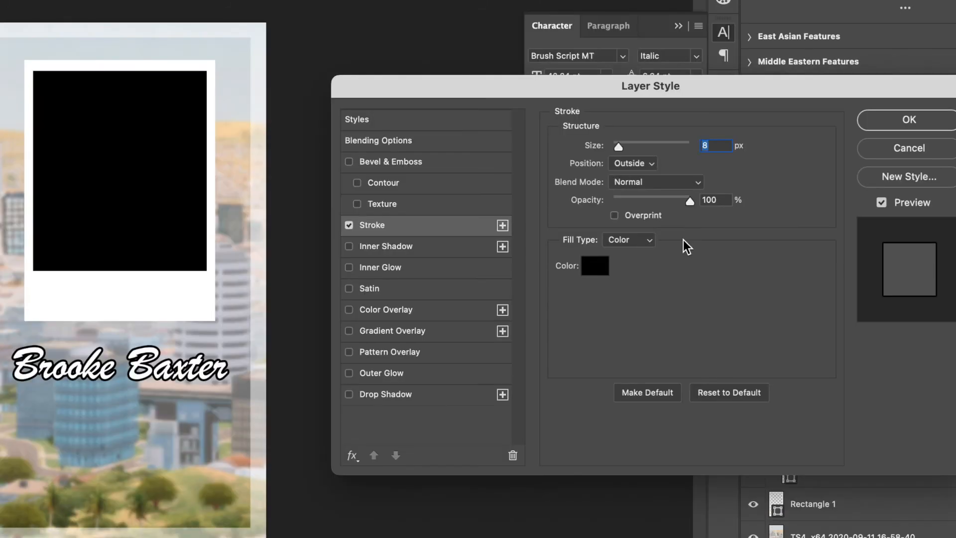
pyautogui.write('6')
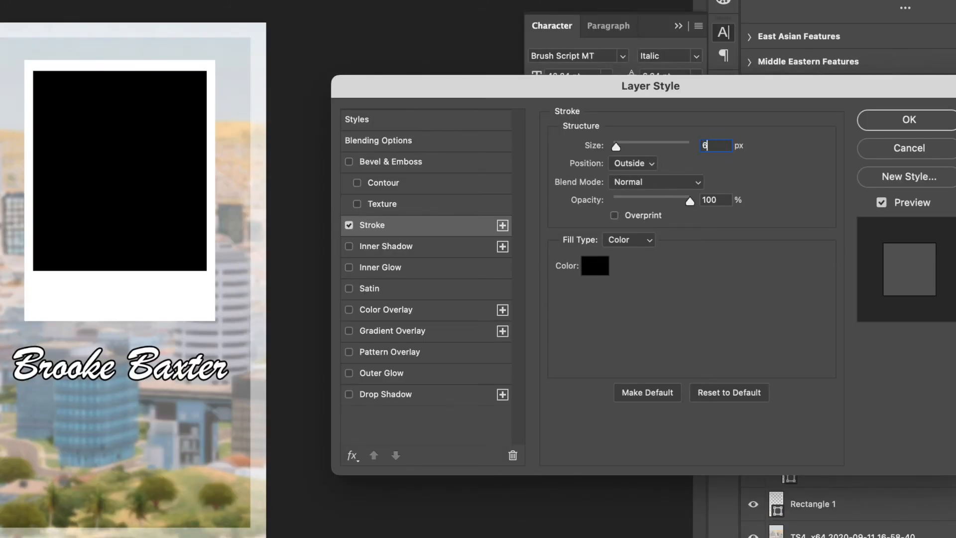
pyautogui.click(664, 307)
pyautogui.click(639, 244)
pyautogui.click(712, 286)
pyautogui.click(917, 128)
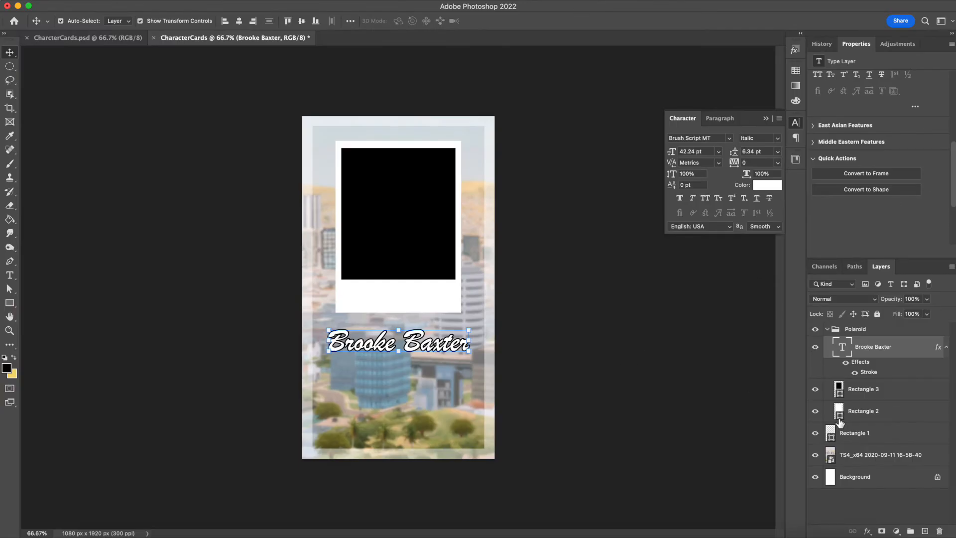
# Step: Add a black Drop Shadow to the character name text with 100% opacity, a 164° angle, 14 px distance and 0 px size
pyautogui.click(867, 530)
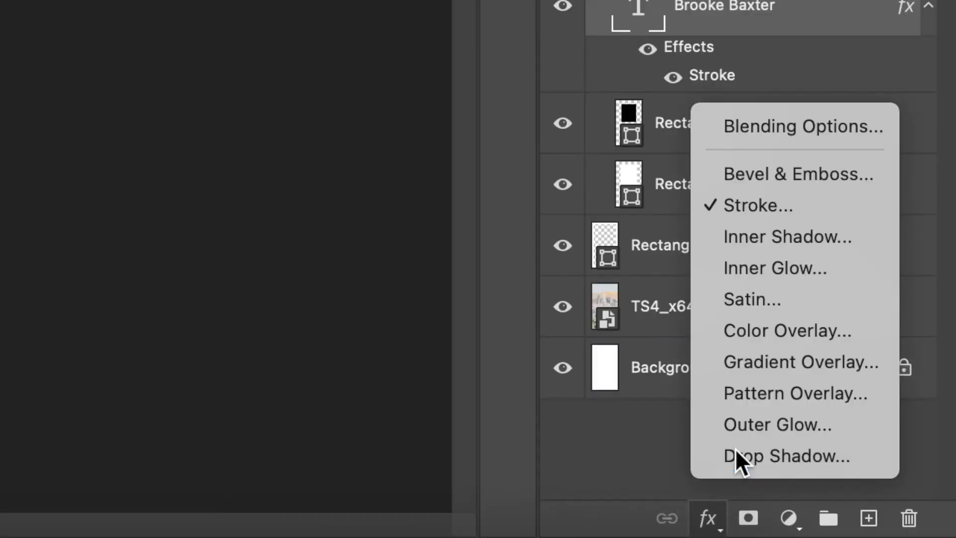
pyautogui.click(877, 508)
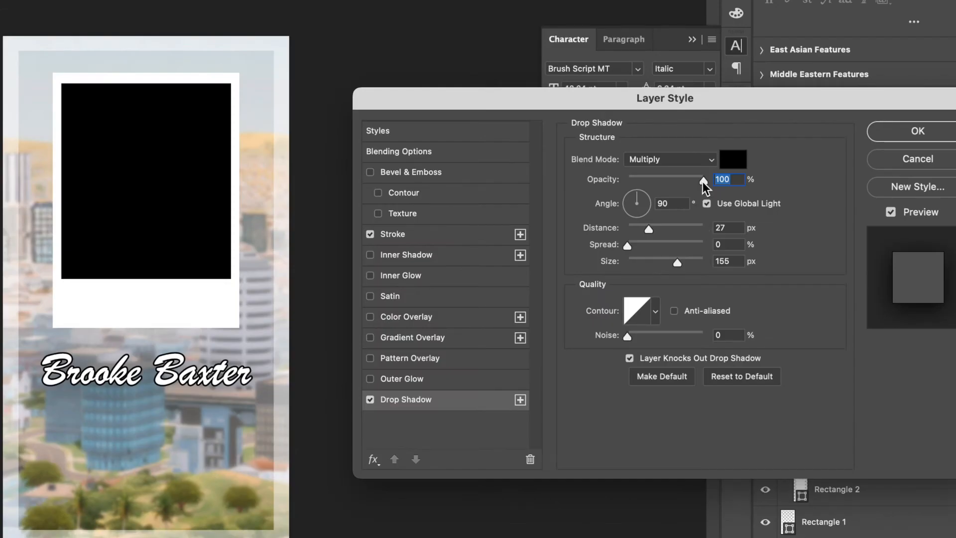
pyautogui.moveTo(677, 263); pyautogui.dragTo(628, 266)
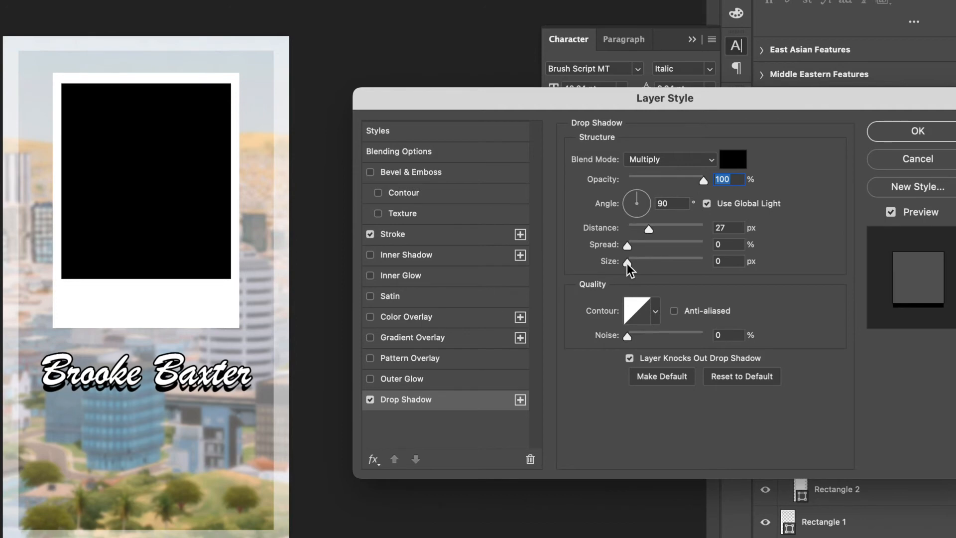
pyautogui.moveTo(648, 229); pyautogui.dragTo(635, 228)
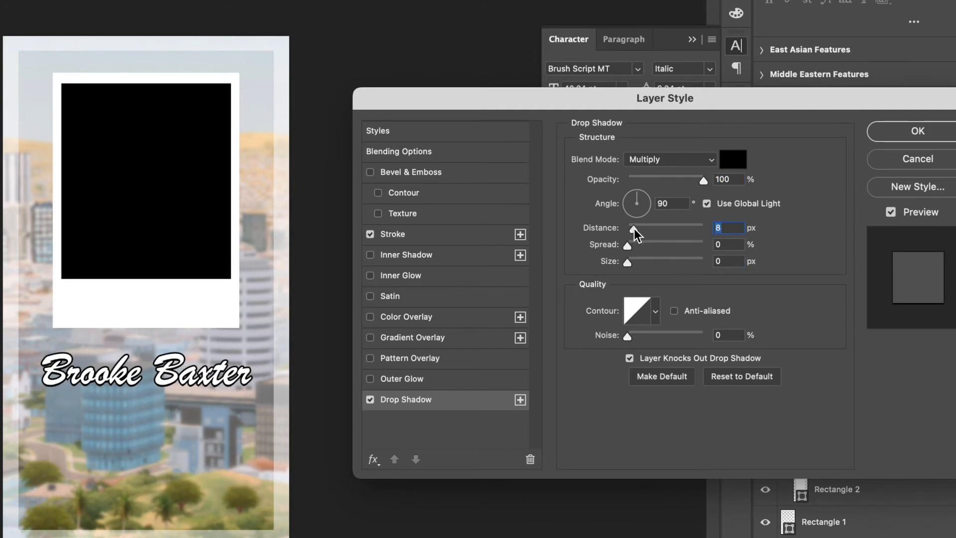
pyautogui.click(636, 204)
pyautogui.write('15')
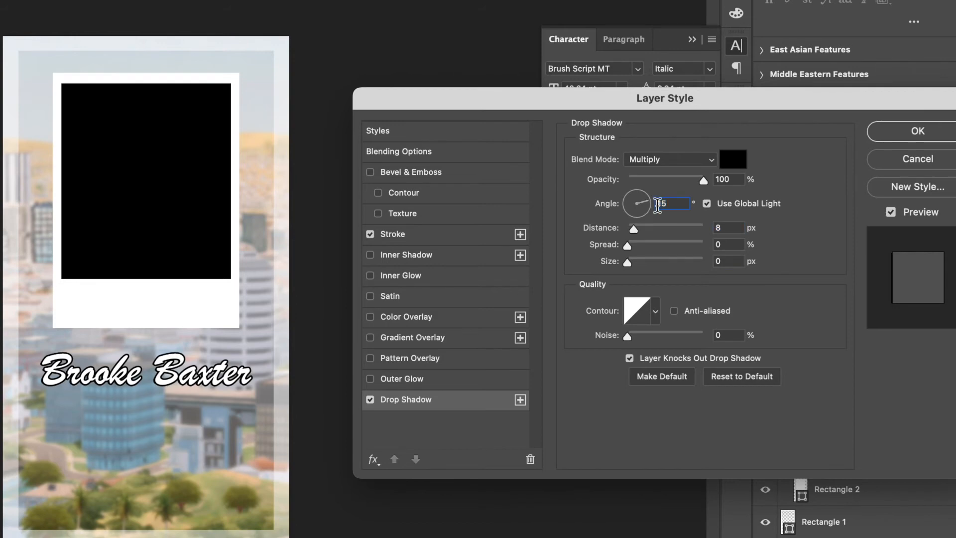
pyautogui.moveTo(636, 204); pyautogui.dragTo(638, 228)
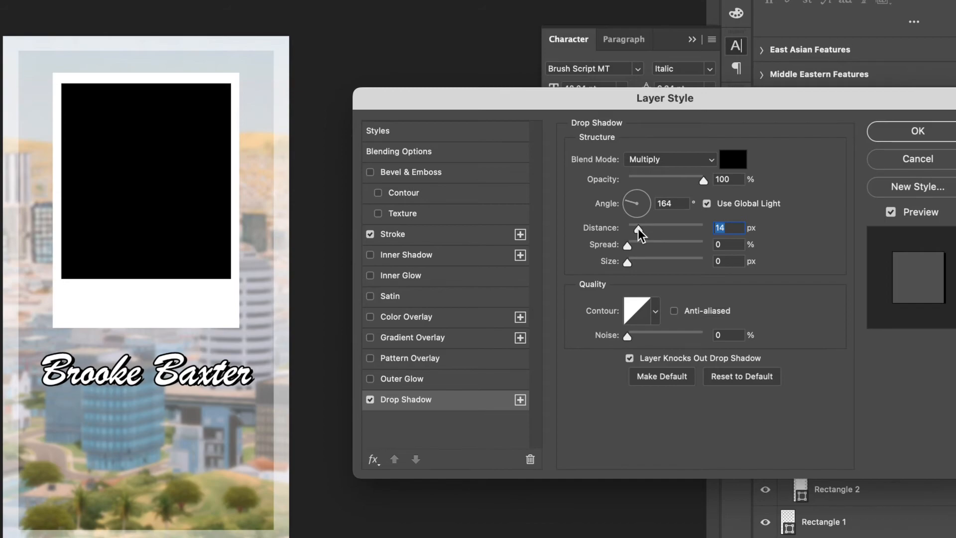
pyautogui.click(917, 131)
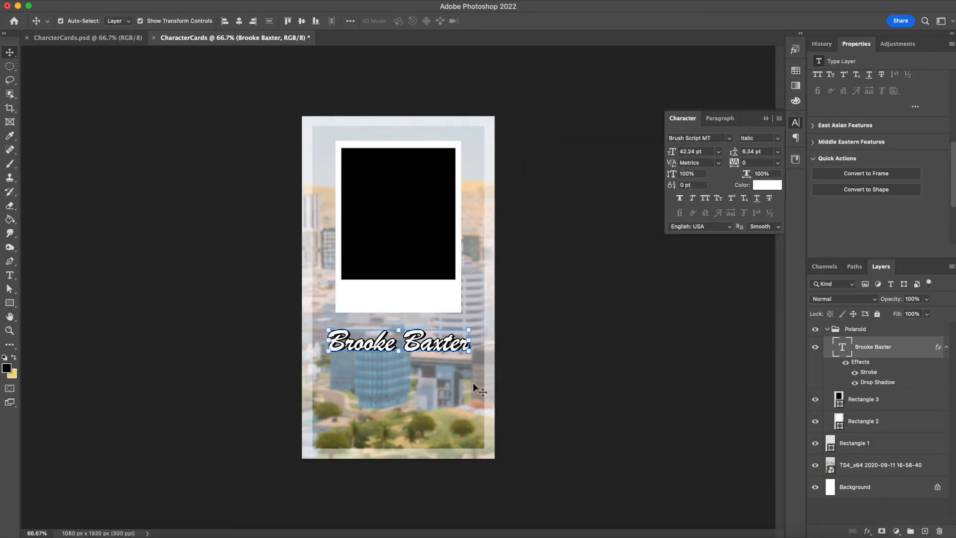
# Step: Scale the character name text up to about 46 pt and move it slightly higher, closer to the polaroid
pyautogui.click(400, 352)
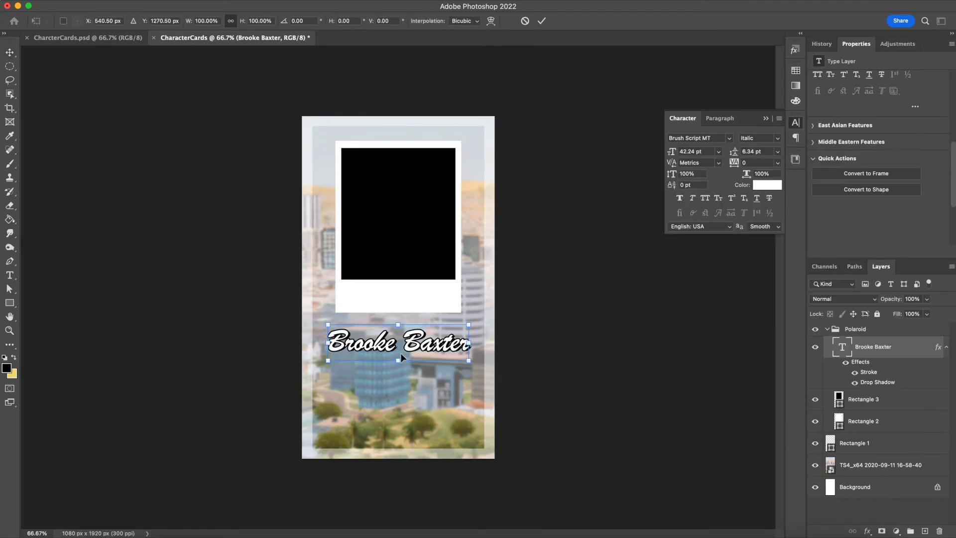
pyautogui.moveTo(397, 362); pyautogui.dragTo(398, 362)
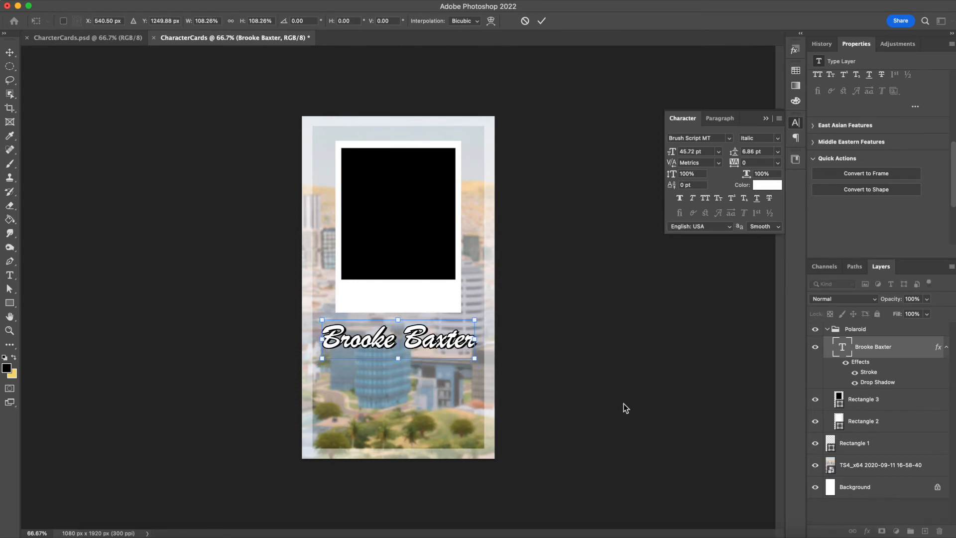
pyautogui.press('Return')
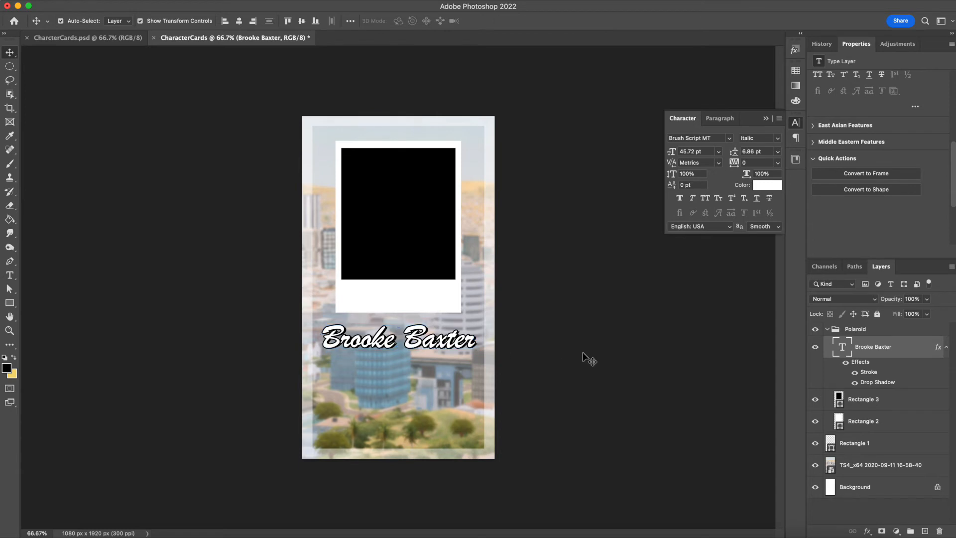
pyautogui.click(586, 357)
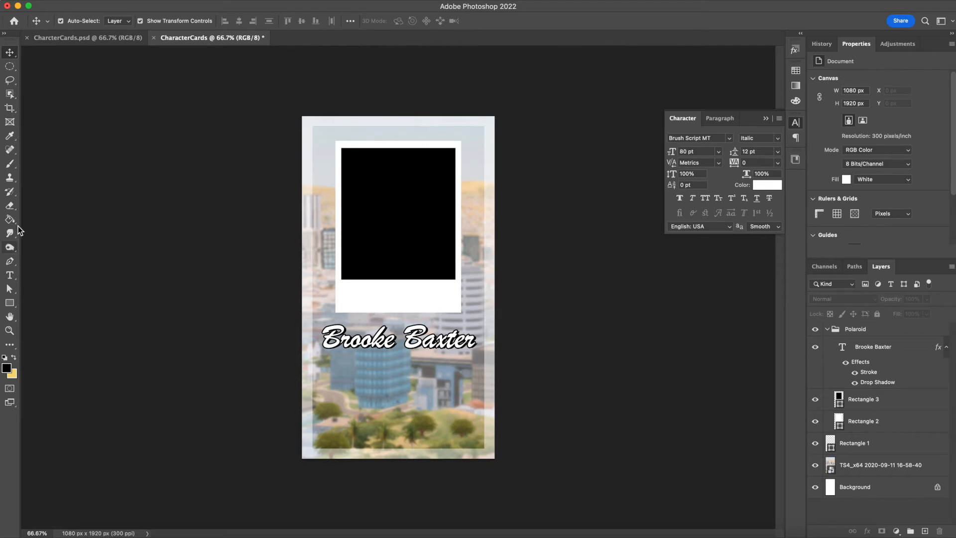
# Step: Start a new text layer below the character name in Helvetica Neue Condensed Bold at 30 pt
pyautogui.click(10, 275)
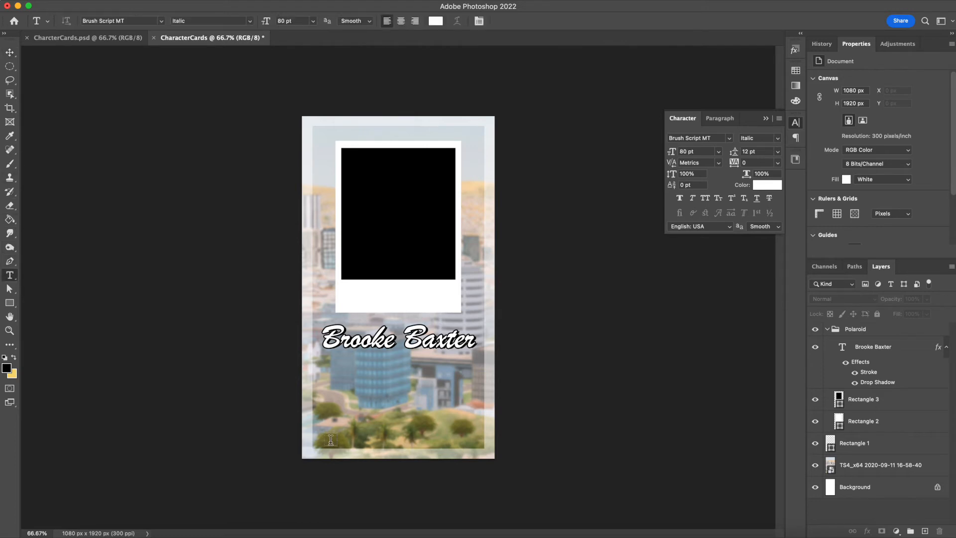
pyautogui.click(327, 368)
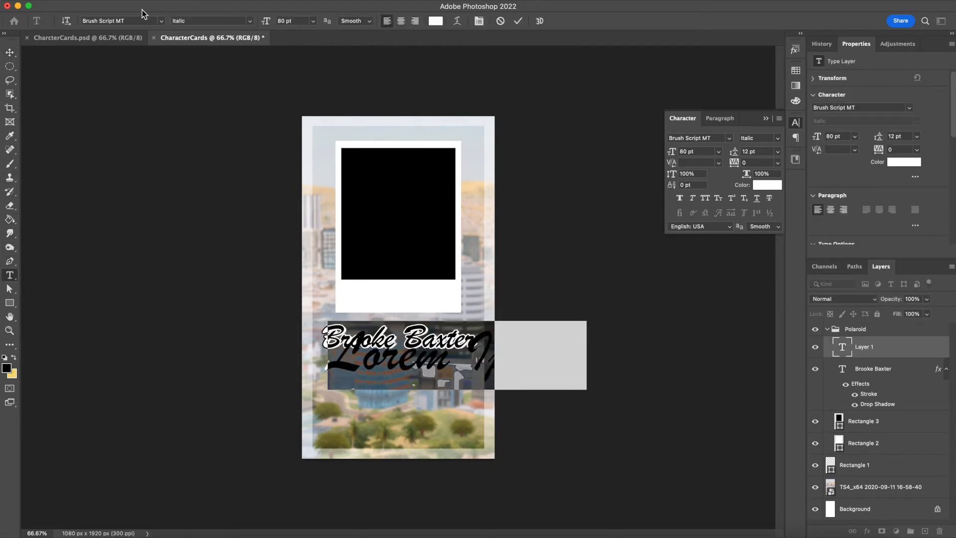
pyautogui.click(161, 21)
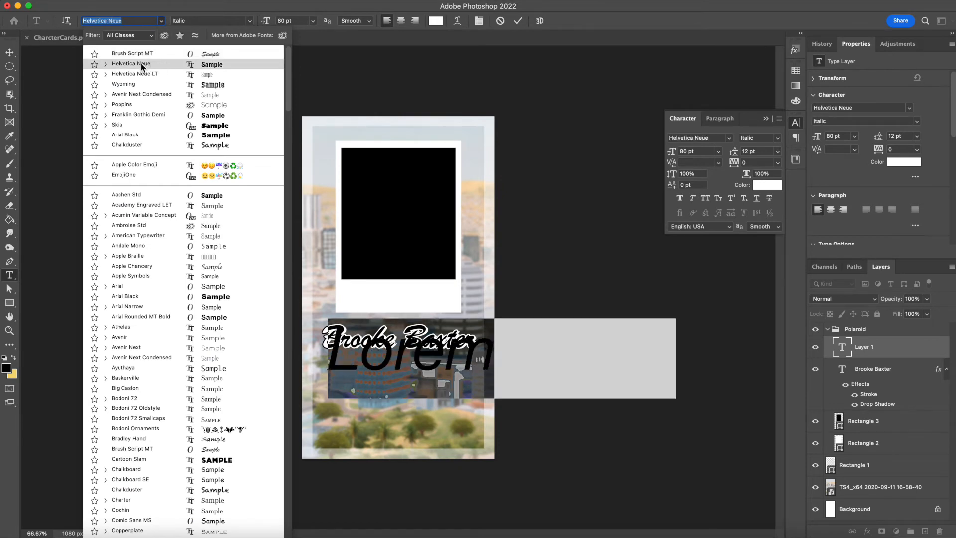
pyautogui.click(141, 64)
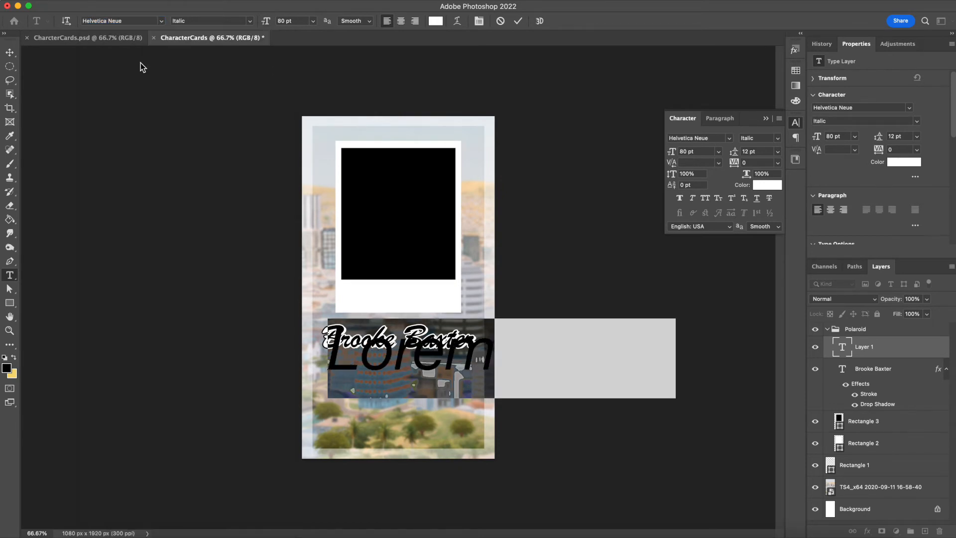
pyautogui.click(250, 21)
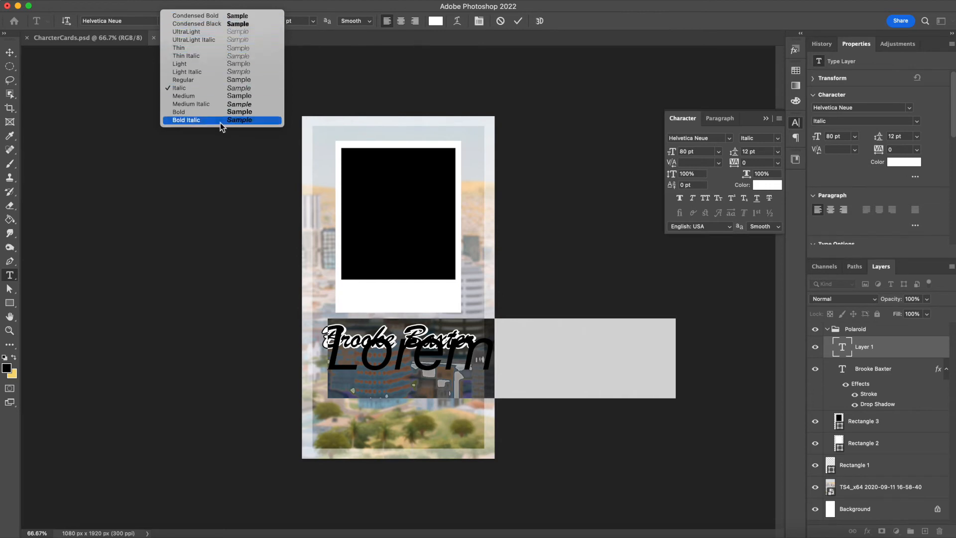
pyautogui.click(214, 16)
pyautogui.click(281, 20)
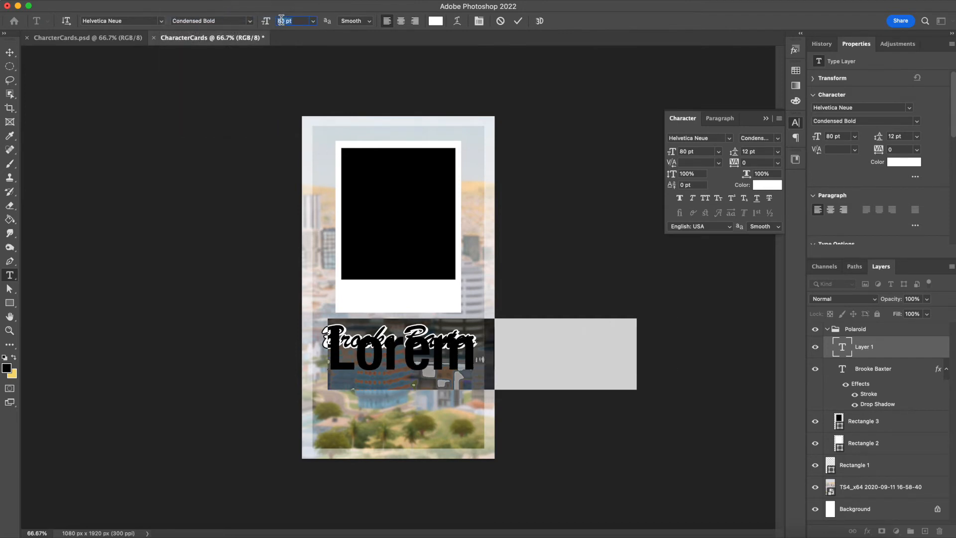
pyautogui.write('40')
pyautogui.press('Return')
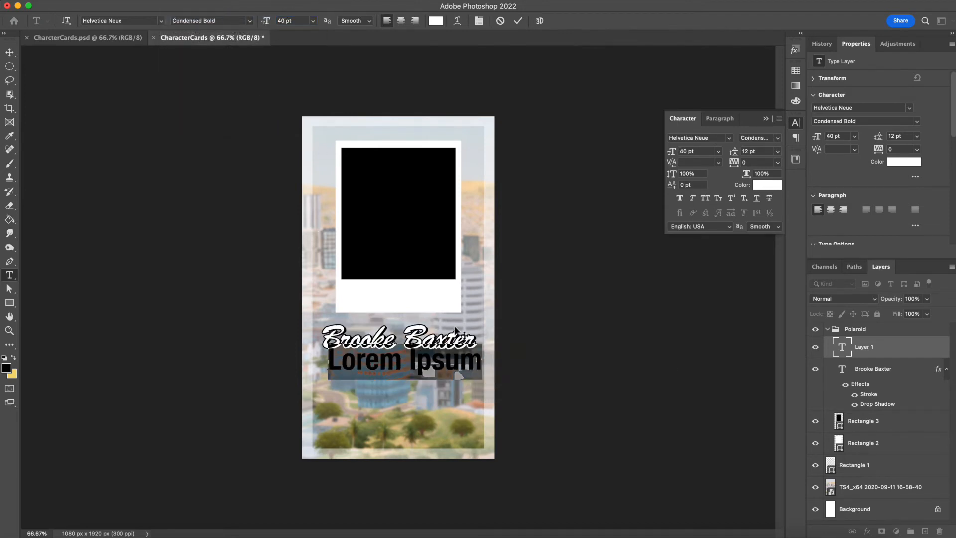
pyautogui.write('30')
pyautogui.press('Return')
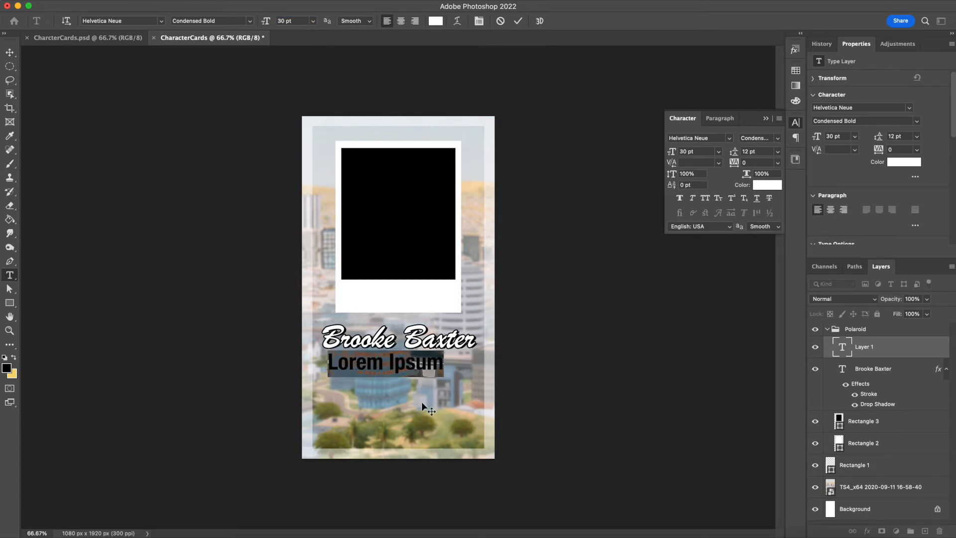
# Step: Enter the labels AGE:, HOMETOWN: and FAMILY: on three separate lines of the new text layer
pyautogui.write('AGE:')
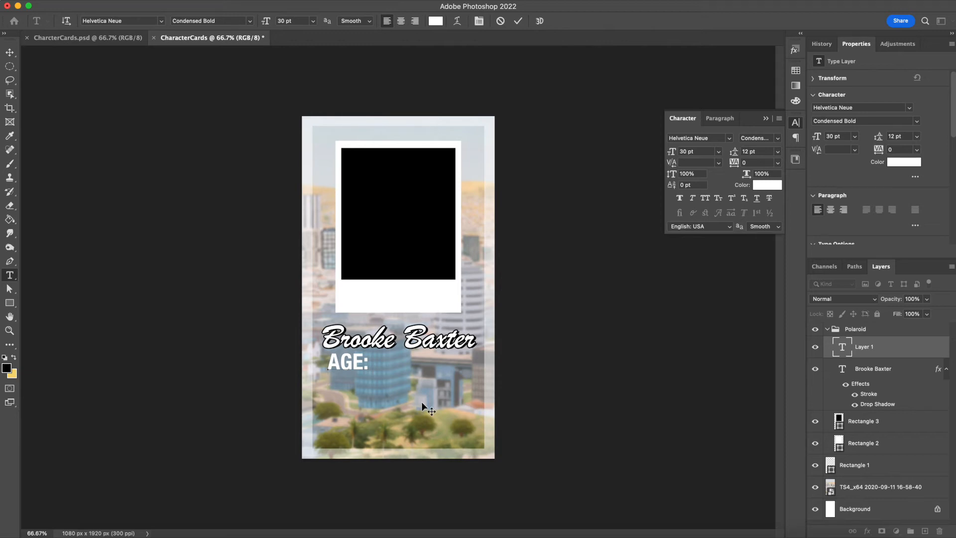
pyautogui.write('HOMETOWN')
pyautogui.write(':')
pyautogui.press('Return')
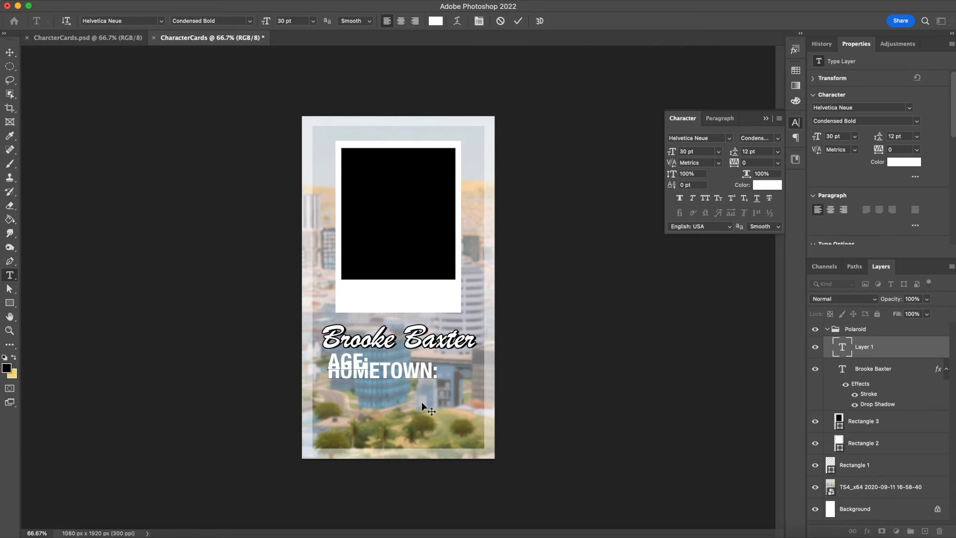
pyautogui.write('FAMILY:')
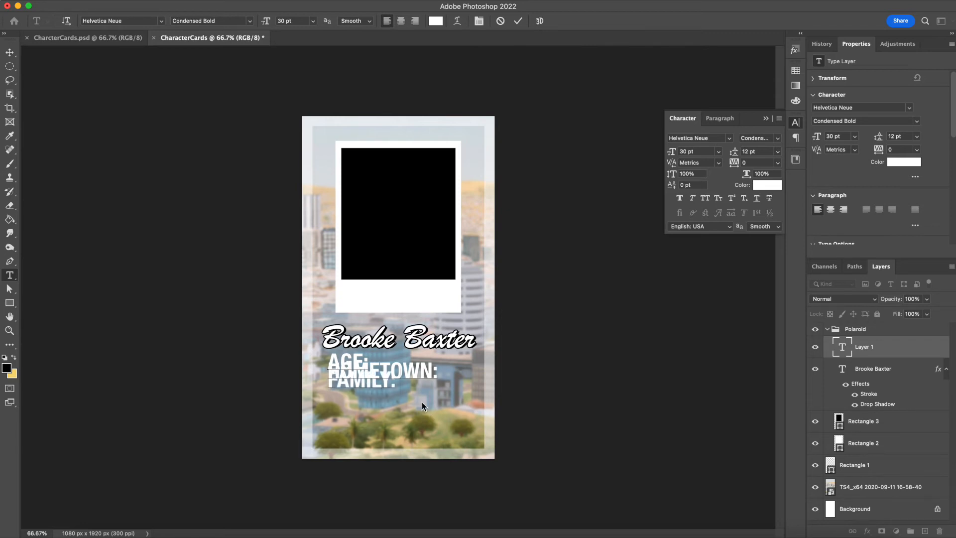
# Step: Set the leading of all three label lines to 24 pt and commit the text
pyautogui.moveTo(396, 384); pyautogui.dragTo(326, 355)
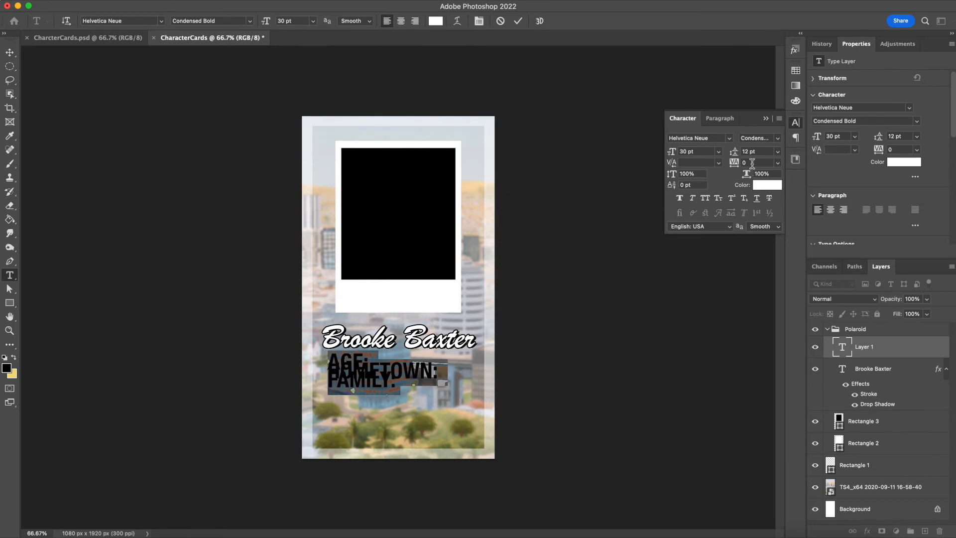
pyautogui.click(777, 151)
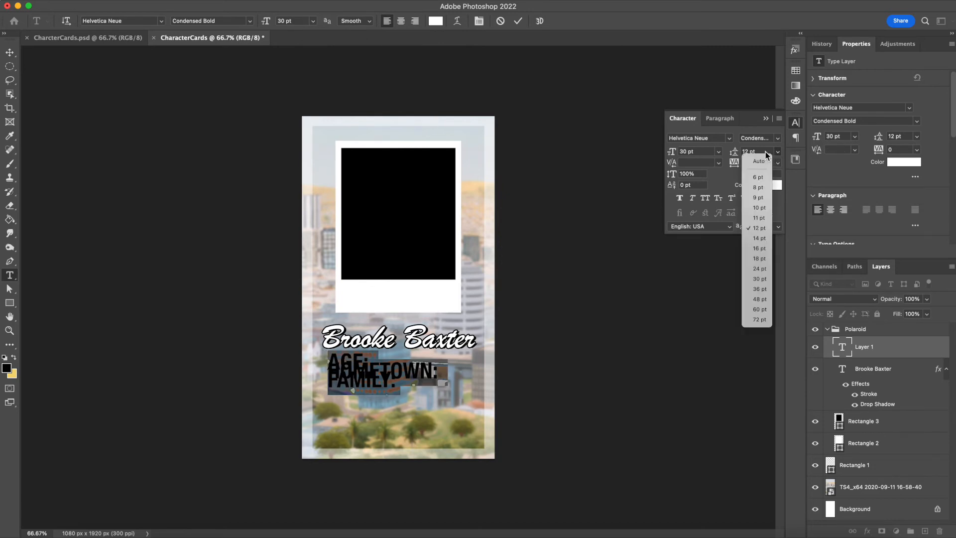
pyautogui.click(760, 268)
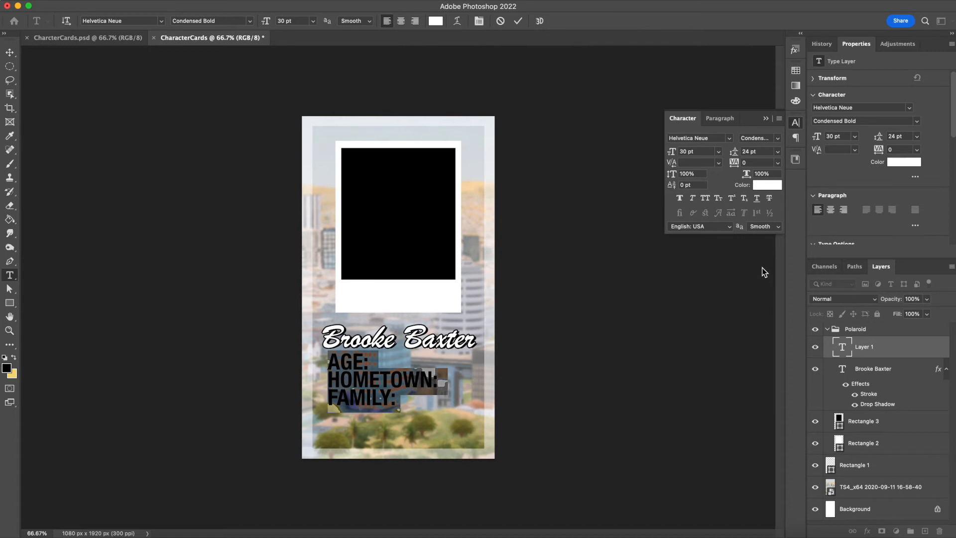
pyautogui.click(10, 52)
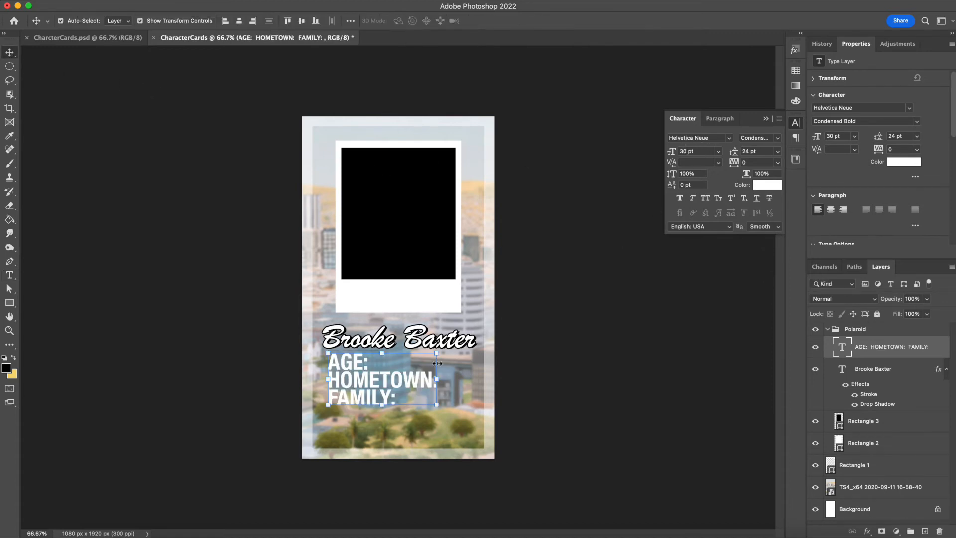
# Step: Set the label text size to 24 pt and move the block slightly down, away from the character name
pyautogui.write('24')
pyautogui.press('Return')
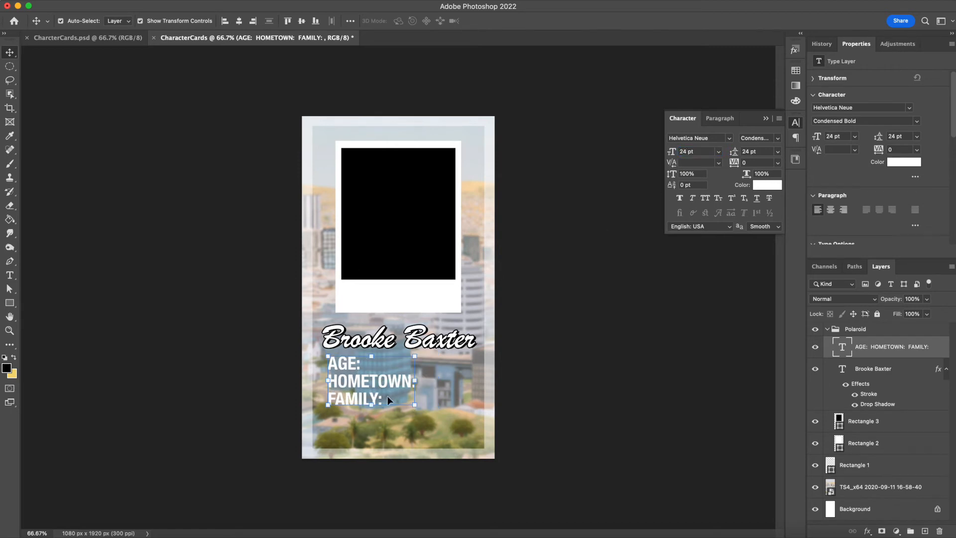
pyautogui.moveTo(370, 380); pyautogui.dragTo(386, 384)
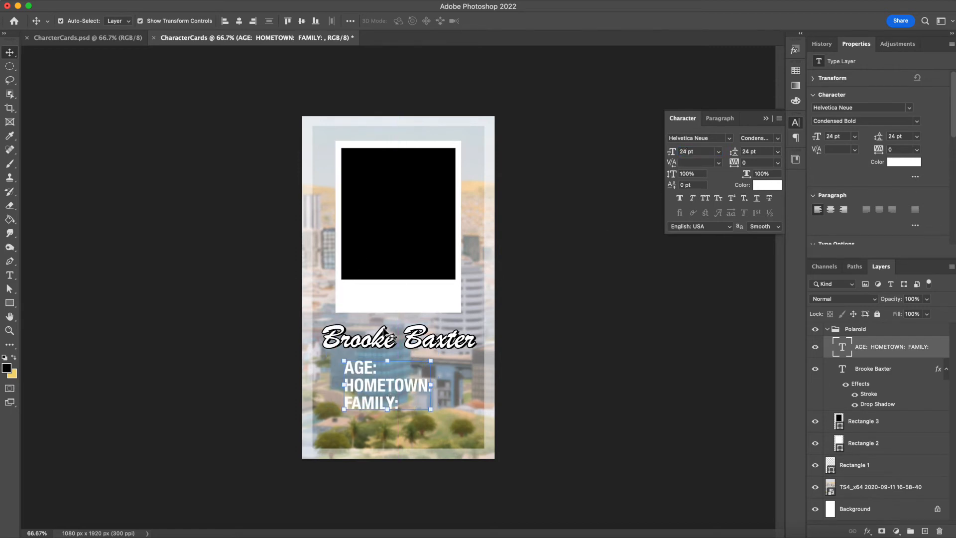
# Step: Center-align the label lines and center the text block horizontally on the card
pyautogui.click(722, 121)
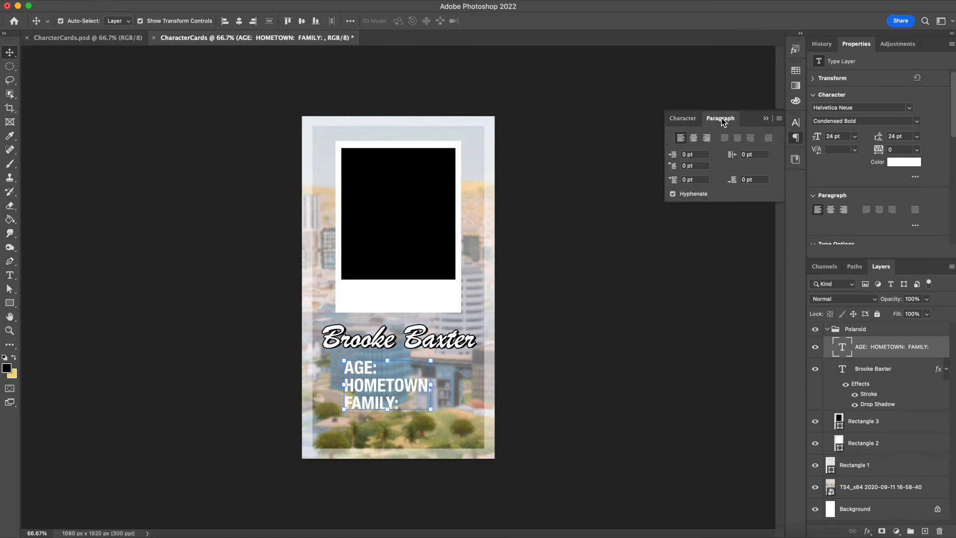
pyautogui.click(692, 138)
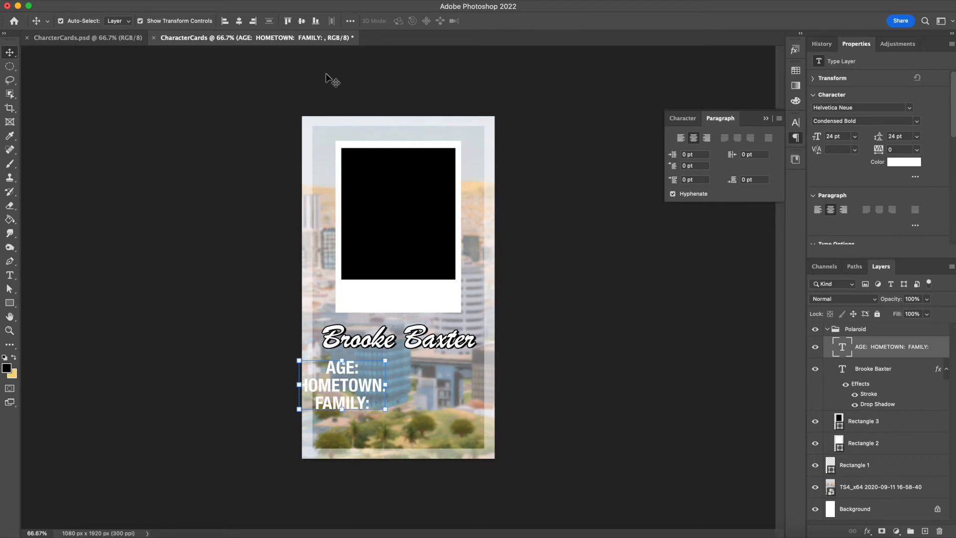
pyautogui.click(239, 22)
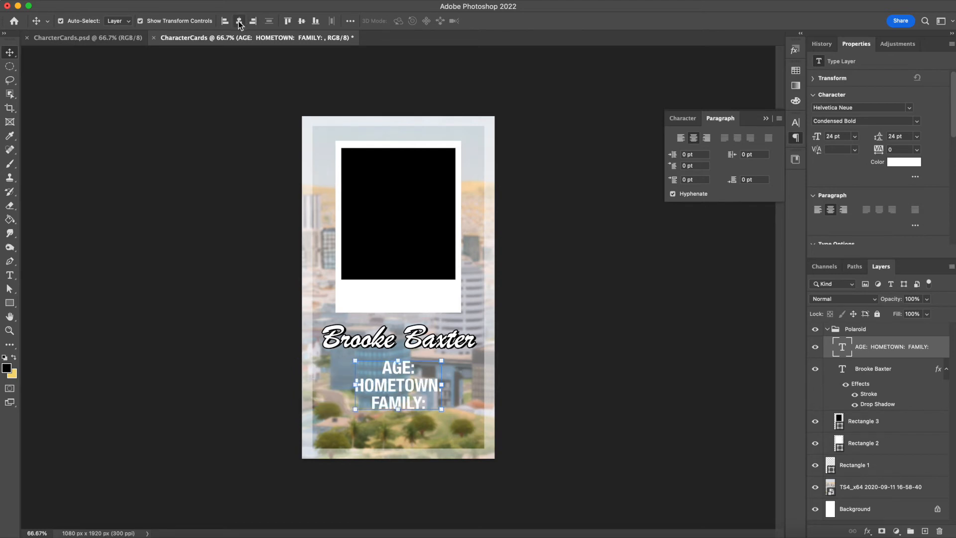
pyautogui.doubleClick(401, 374)
pyautogui.click(435, 379)
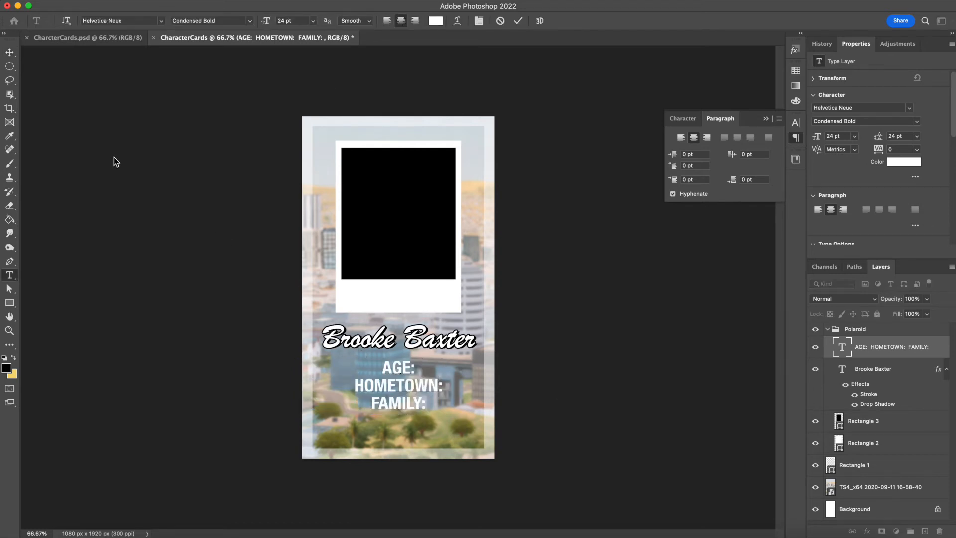
pyautogui.click(9, 52)
pyautogui.click(577, 499)
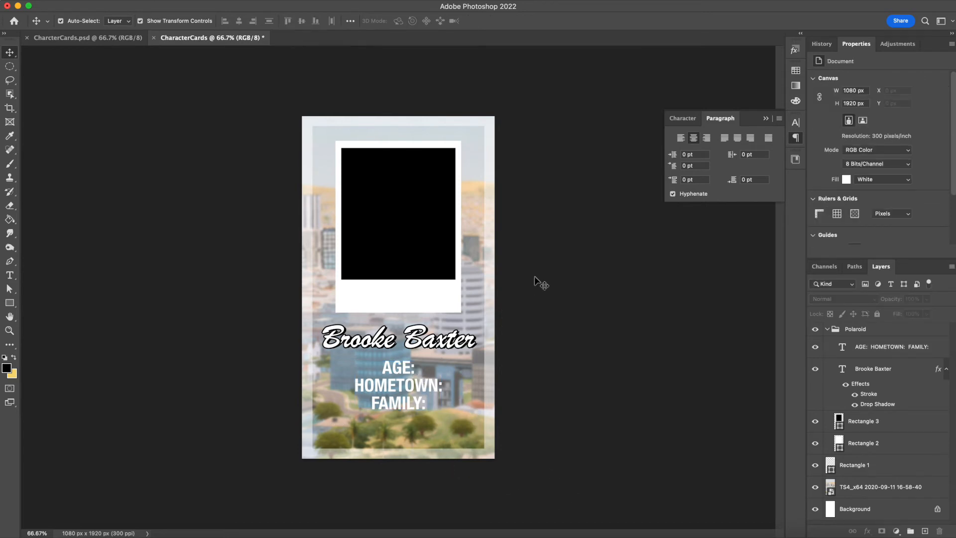
pyautogui.click(864, 421)
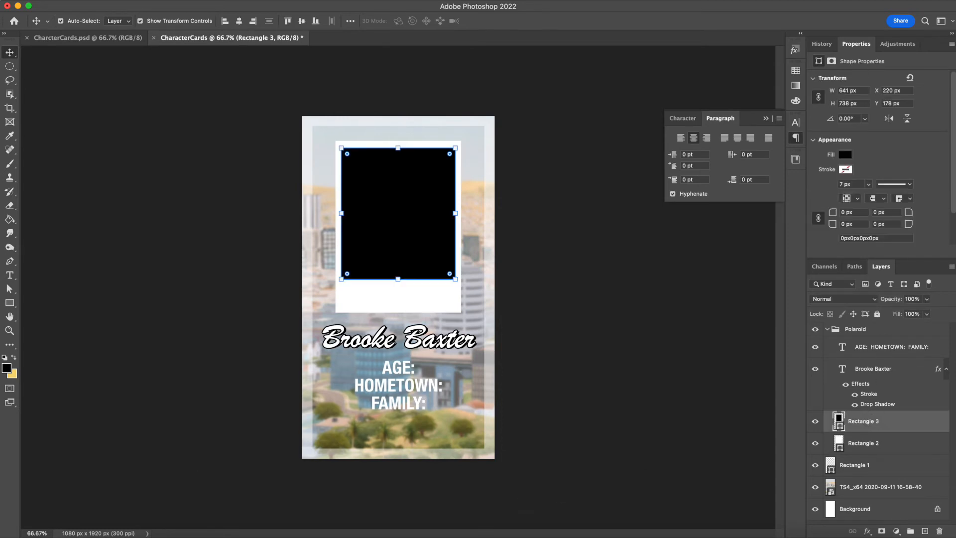
pyautogui.press('super+Tab')
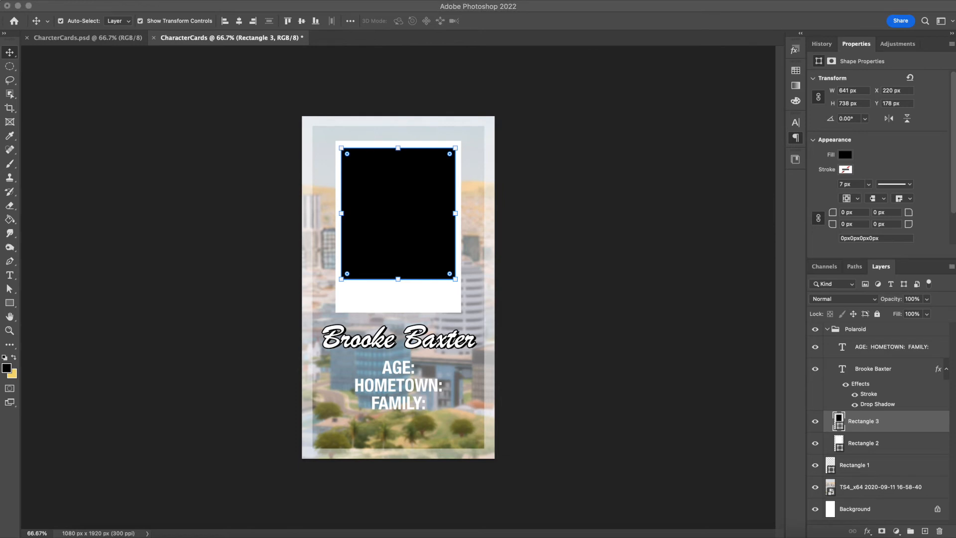
pyautogui.moveTo(82, 399); pyautogui.dragTo(401, 219)
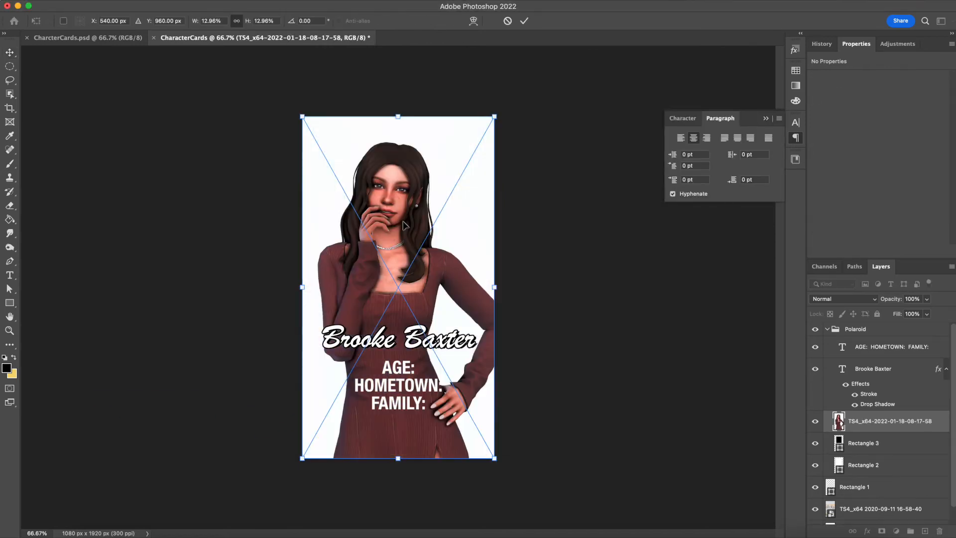
pyautogui.moveTo(397, 457); pyautogui.dragTo(399, 325)
pyautogui.moveTo(429, 204); pyautogui.dragTo(431, 225)
pyautogui.press('Return')
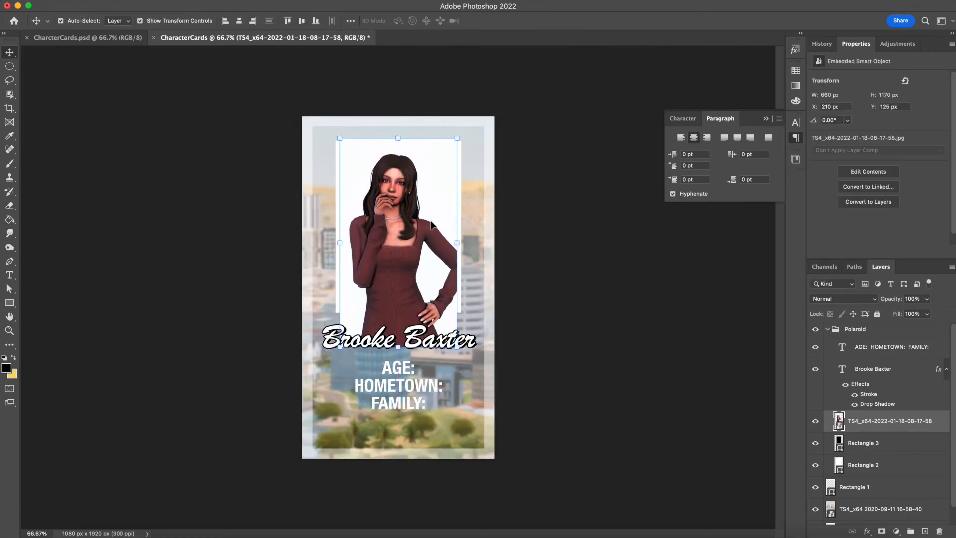
# Step: Nudge the portrait up to about Y 93 px so the figure sits higher in the photo area
pyautogui.press('Up')
pyautogui.press('Up')
pyautogui.press('Up')
pyautogui.press('Up')
pyautogui.press('Up')
pyautogui.press('Up')
pyautogui.press('Up')
pyautogui.press('Up')
pyautogui.press('Up')
pyautogui.press('Up')
pyautogui.press('Up')
pyautogui.press('Up')
pyautogui.press('Up')
pyautogui.press('Up')
pyautogui.press('Up')
pyautogui.press('Up')
pyautogui.press('Up')
pyautogui.press('Up')
pyautogui.press('Up')
pyautogui.press('Up')
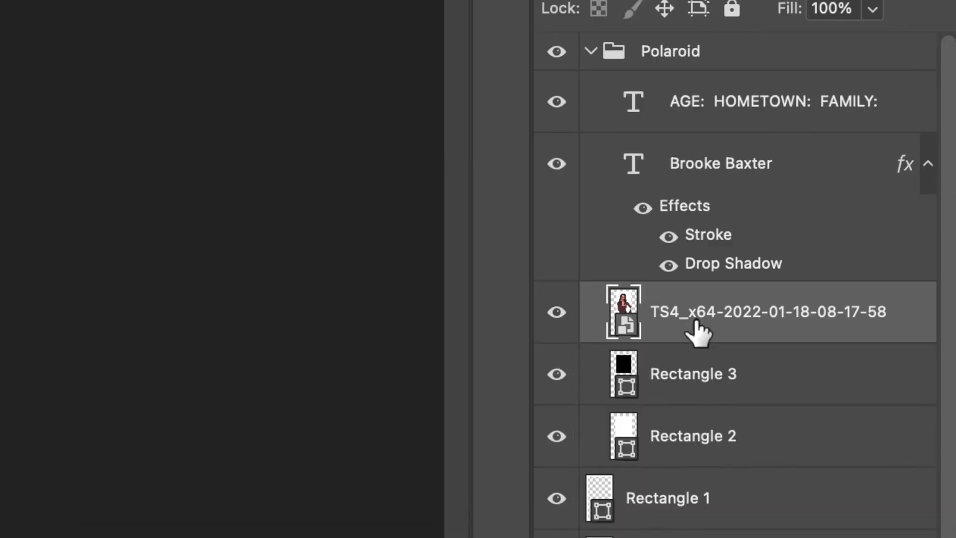
# Step: Clip the portrait to the black photo rectangle with a clipping mask and fine-tune its vertical position to about Y 95 px
pyautogui.rightClick(865, 427)
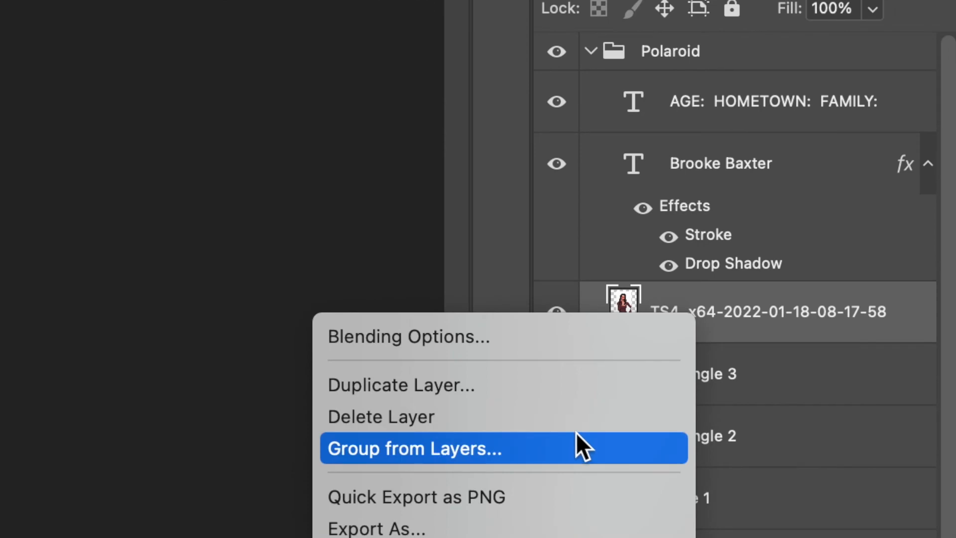
pyautogui.scroll(-10, 575, 432)
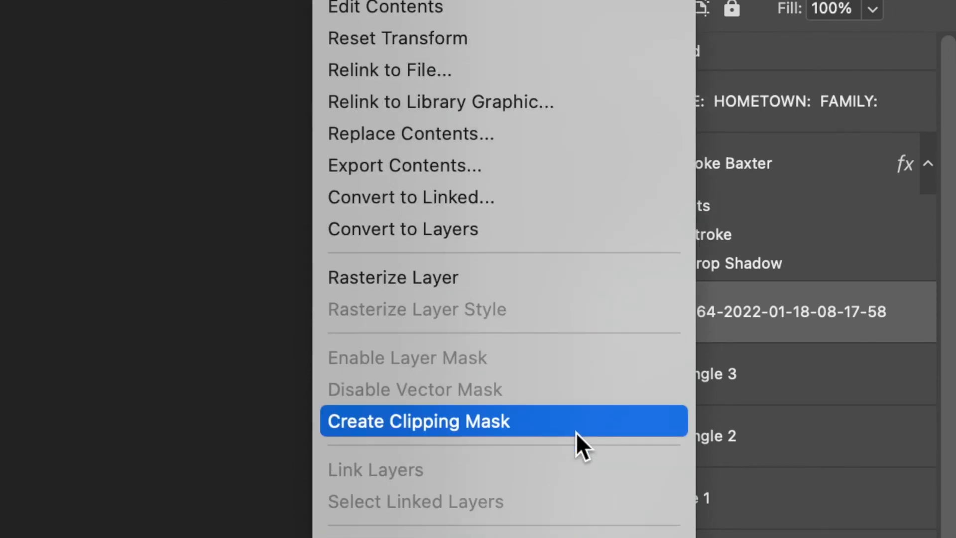
pyautogui.click(389, 423)
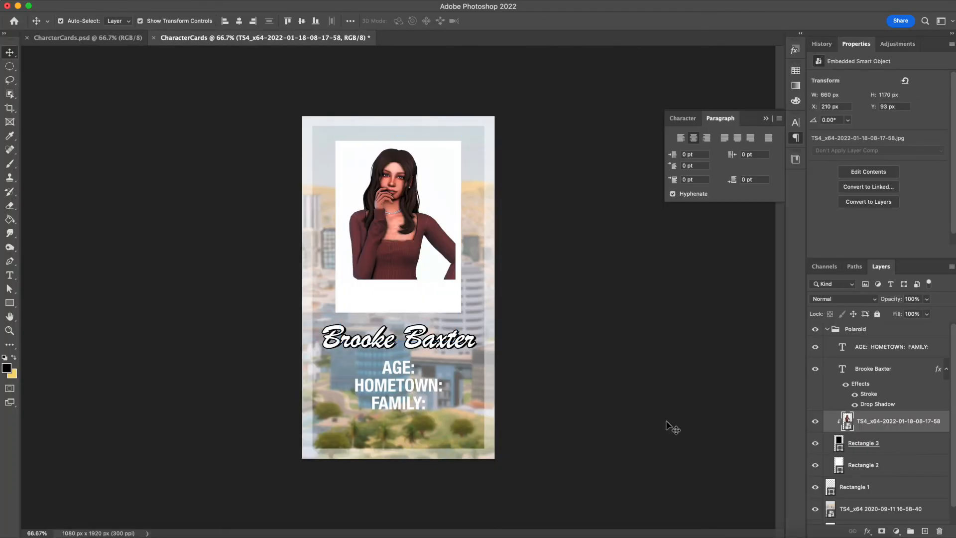
pyautogui.click(421, 238)
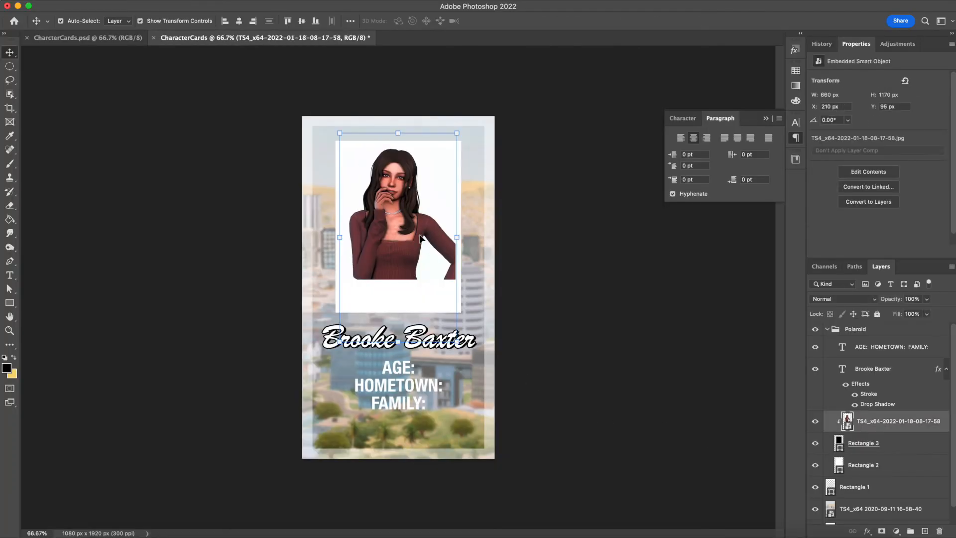
pyautogui.click(567, 312)
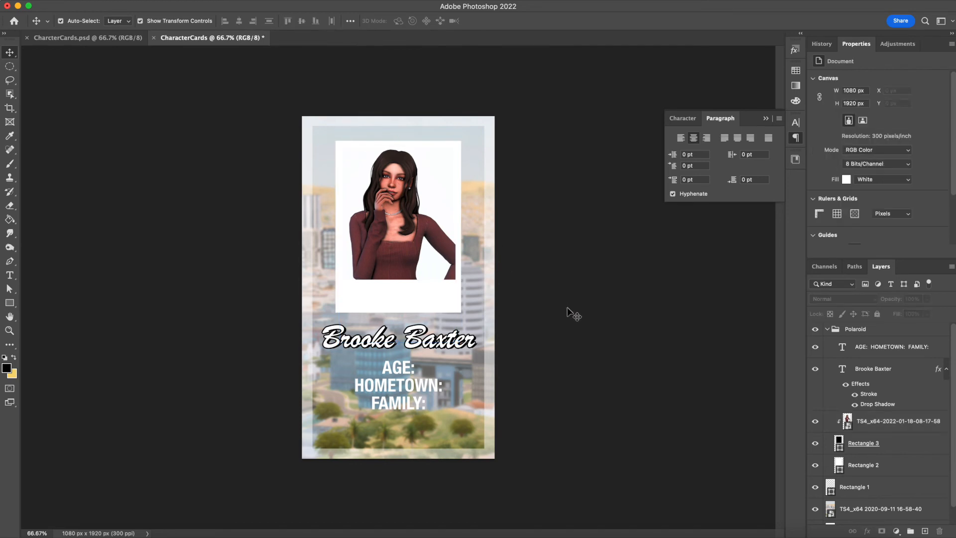
# Step: Scale the character name to about 76% and position it within the polaroid's white strip below the photo
pyautogui.click(422, 343)
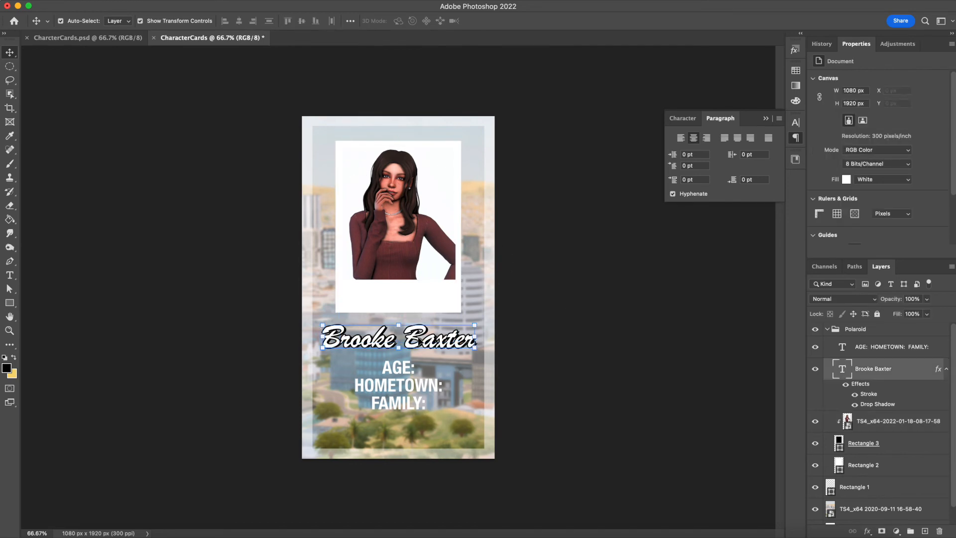
pyautogui.moveTo(404, 351); pyautogui.dragTo(400, 316)
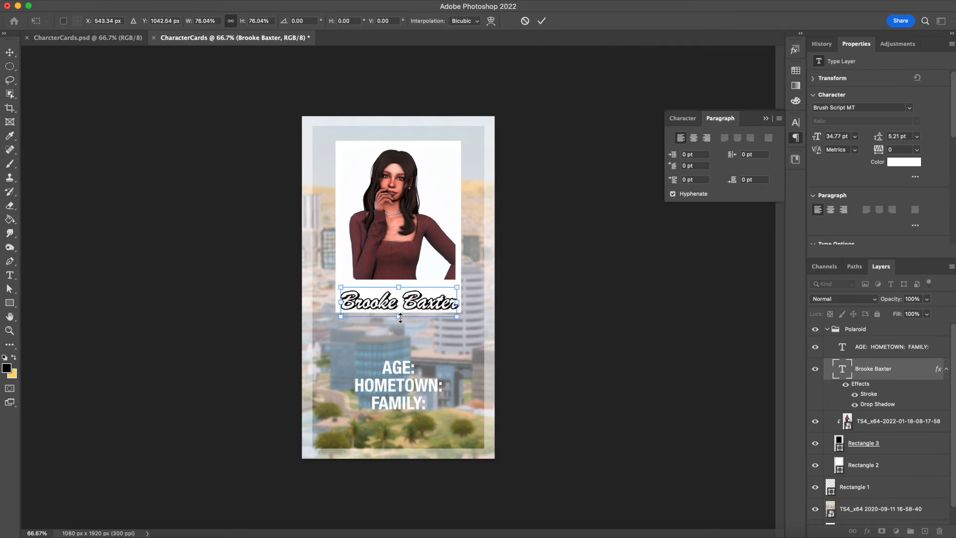
pyautogui.press('Up')
pyautogui.press('Up')
pyautogui.press('Up')
pyautogui.press('Up')
pyautogui.press('Up')
pyautogui.press('Up')
pyautogui.press('Up')
pyautogui.press('Up')
pyautogui.press('Up')
pyautogui.press('Up')
pyautogui.press('Up')
pyautogui.press('Up')
pyautogui.press('Up')
pyautogui.press('Up')
pyautogui.press('Up')
pyautogui.press('Up')
pyautogui.press('Up')
pyautogui.press('Up')
pyautogui.press('Up')
pyautogui.press('Up')
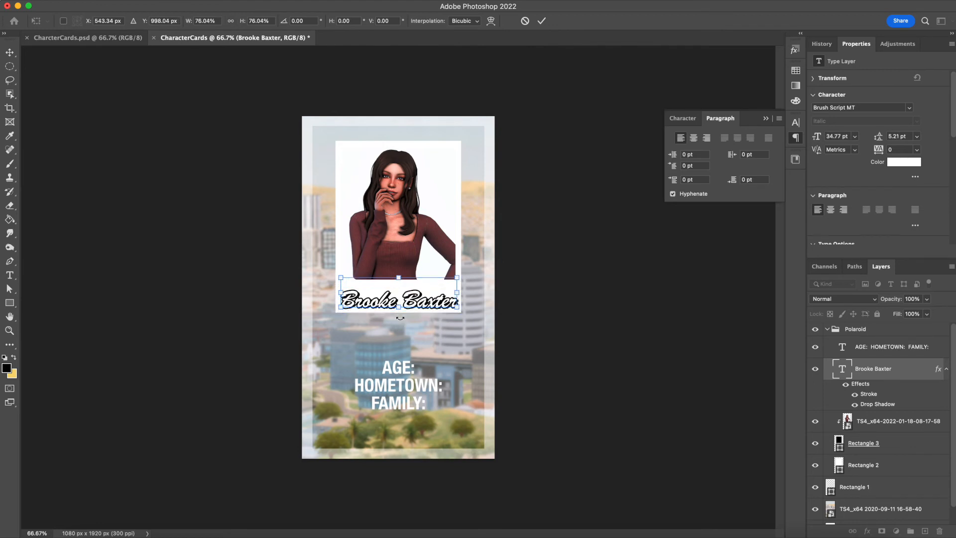
pyautogui.press('Down')
pyautogui.press('Down')
pyautogui.press('Down')
pyautogui.press('Down')
pyautogui.press('Down')
pyautogui.press('Down')
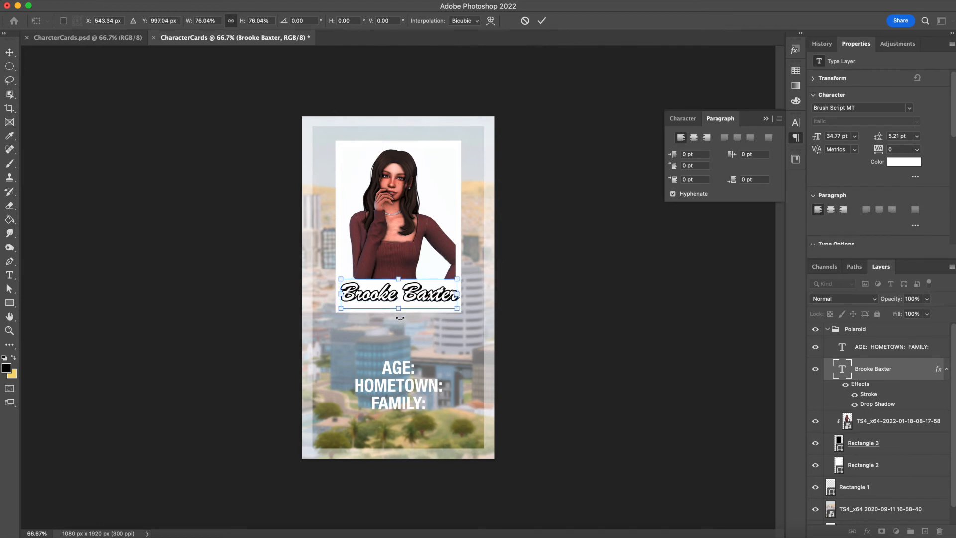
pyautogui.press('Return')
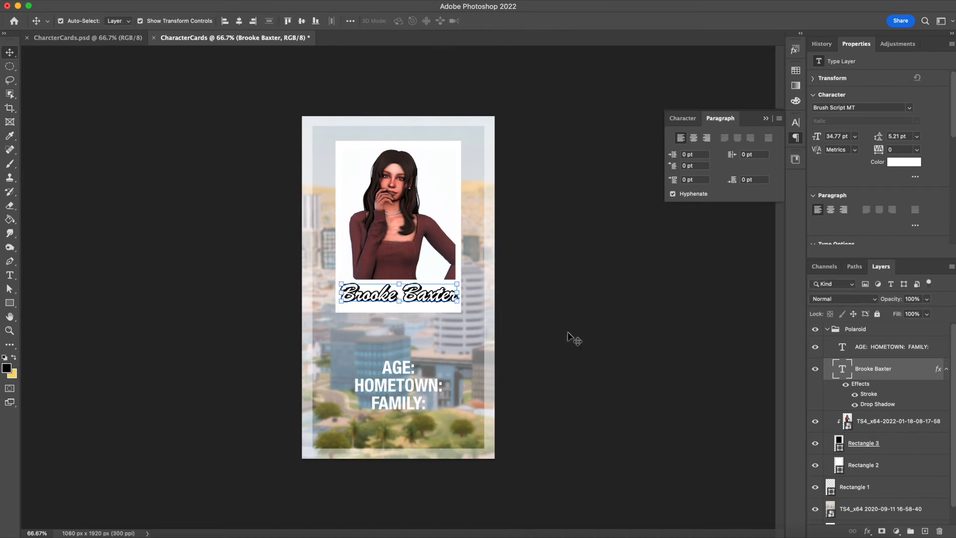
pyautogui.click(587, 364)
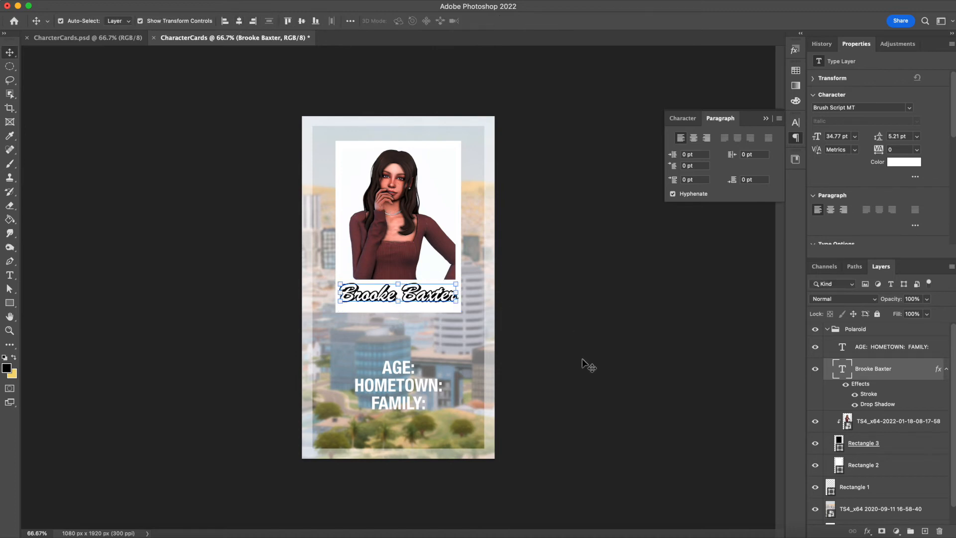
# Step: Move the age, hometown and family label block up to sit just below the polaroid frame
pyautogui.click(376, 393)
pyautogui.moveTo(398, 393); pyautogui.dragTo(398, 363)
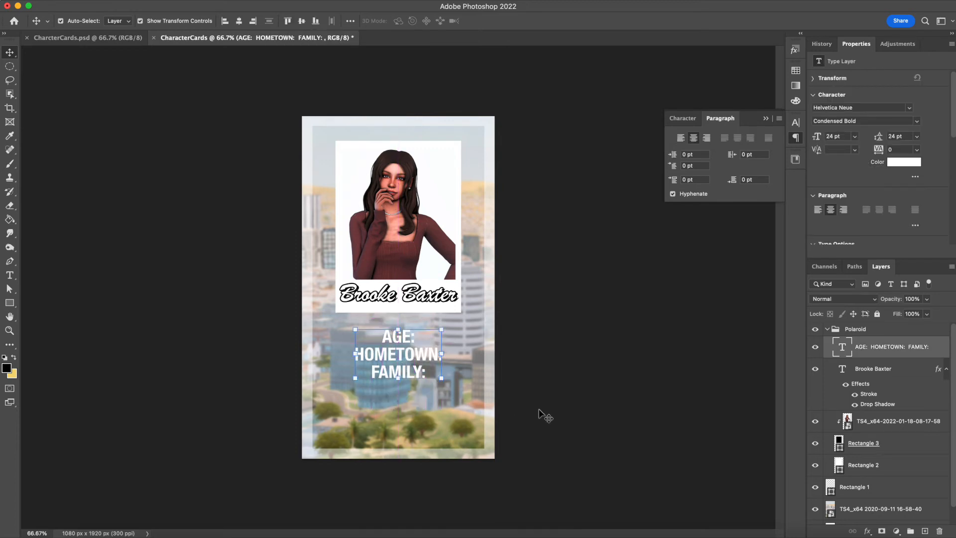
pyautogui.click(544, 412)
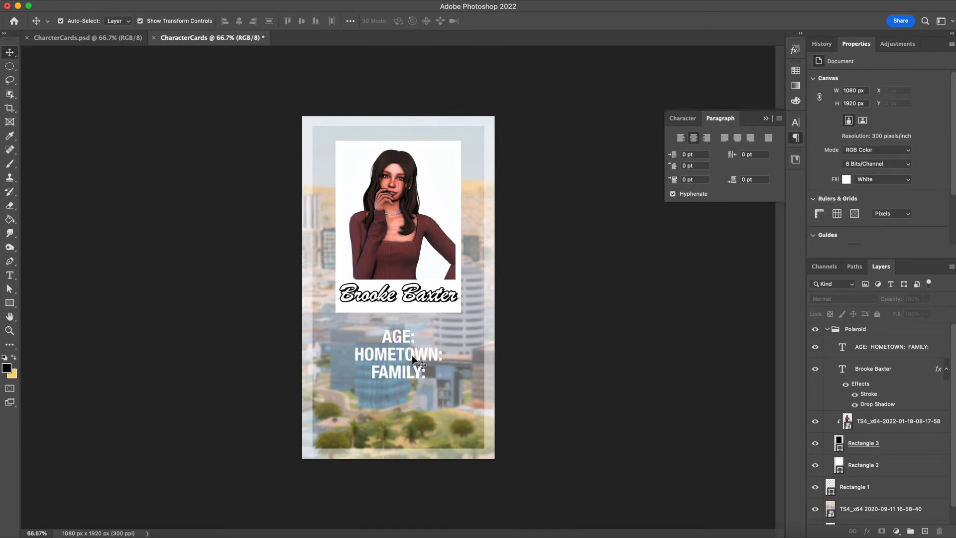
# Step: Lower the opacity of the city background image to 59%
pyautogui.click(333, 366)
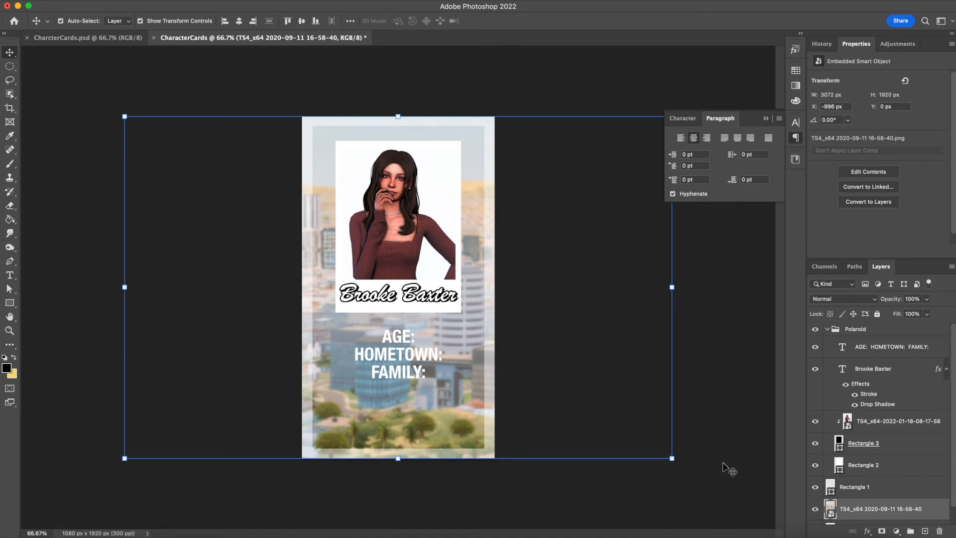
pyautogui.click(927, 300)
pyautogui.moveTo(927, 311); pyautogui.dragTo(906, 315)
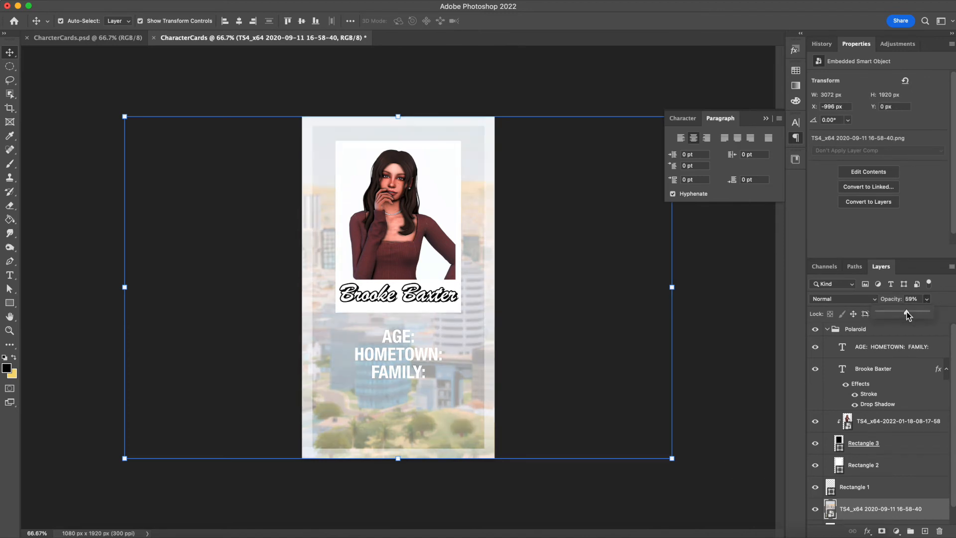
pyautogui.click(646, 505)
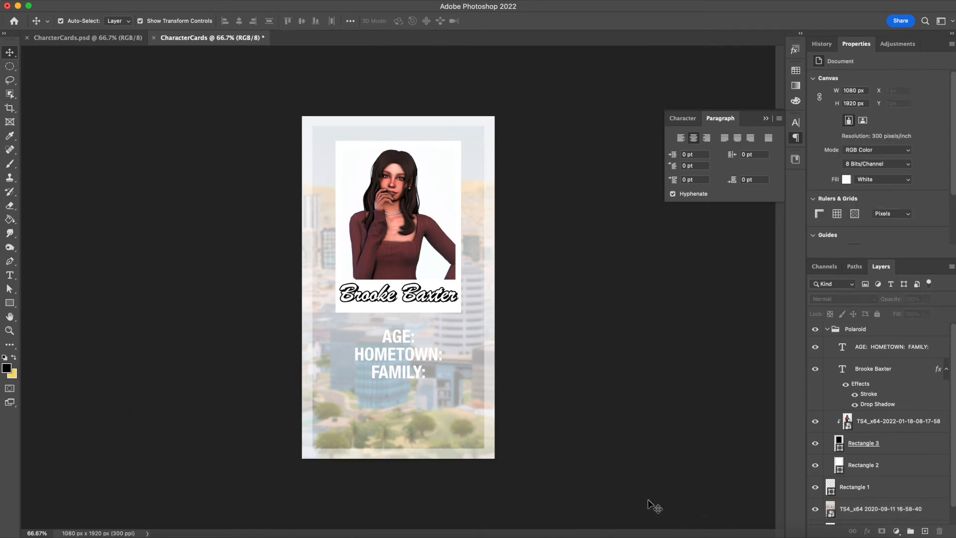
# Step: Change the text color of the age, hometown and family labels to black (000000)
pyautogui.click(405, 358)
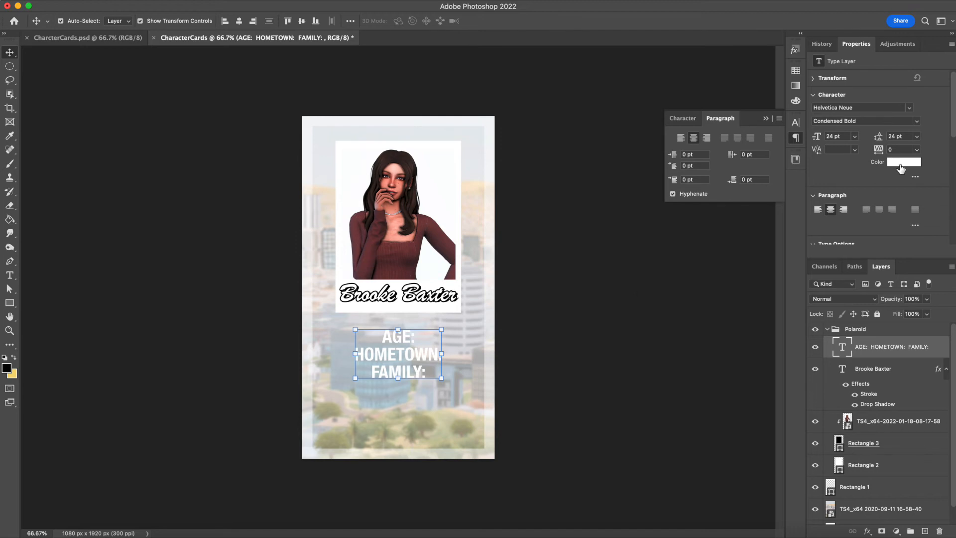
pyautogui.click(903, 163)
pyautogui.moveTo(549, 224); pyautogui.dragTo(424, 300)
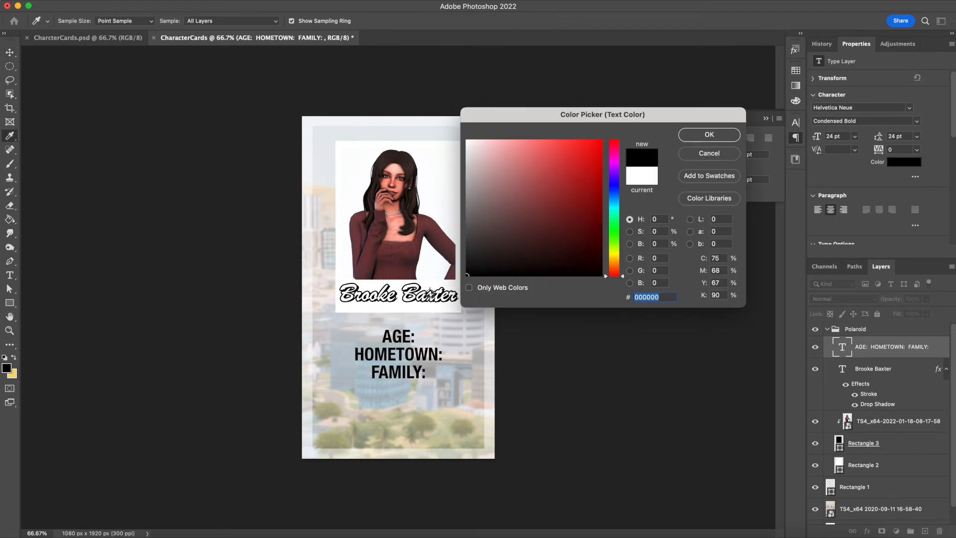
pyautogui.click(705, 133)
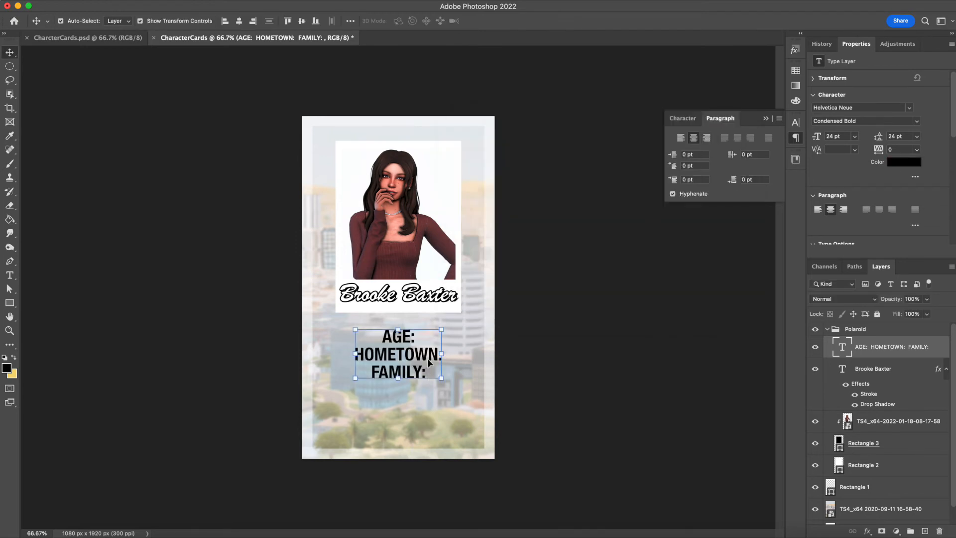
# Step: Fill in the labels with age 25, hometown Brindleton Bay and the family member's full name
pyautogui.doubleClick(427, 360)
pyautogui.doubleClick(413, 346)
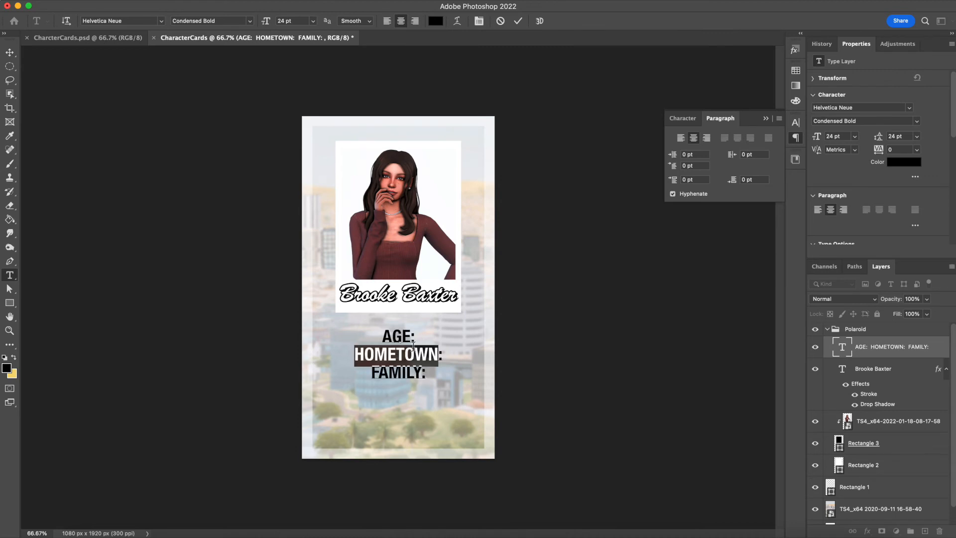
pyautogui.click(419, 333)
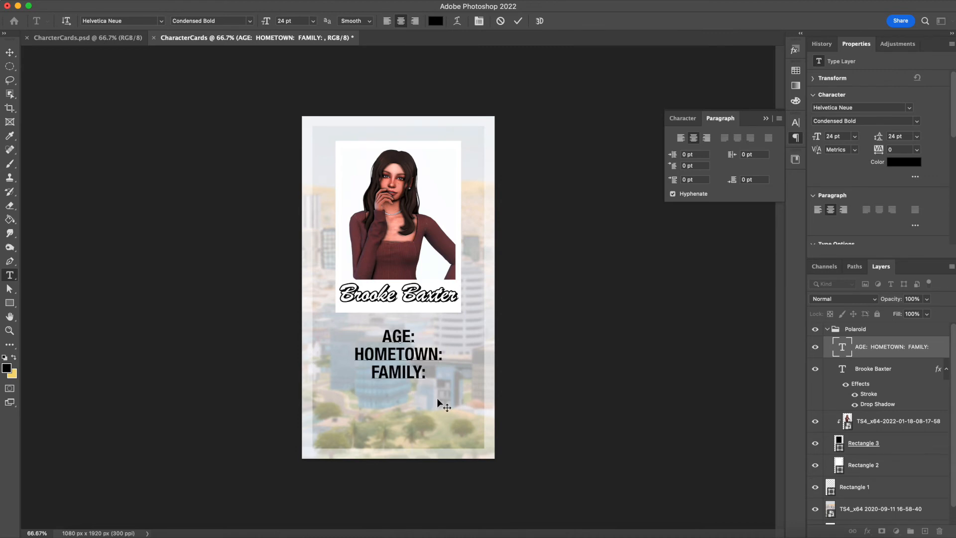
pyautogui.write('25')
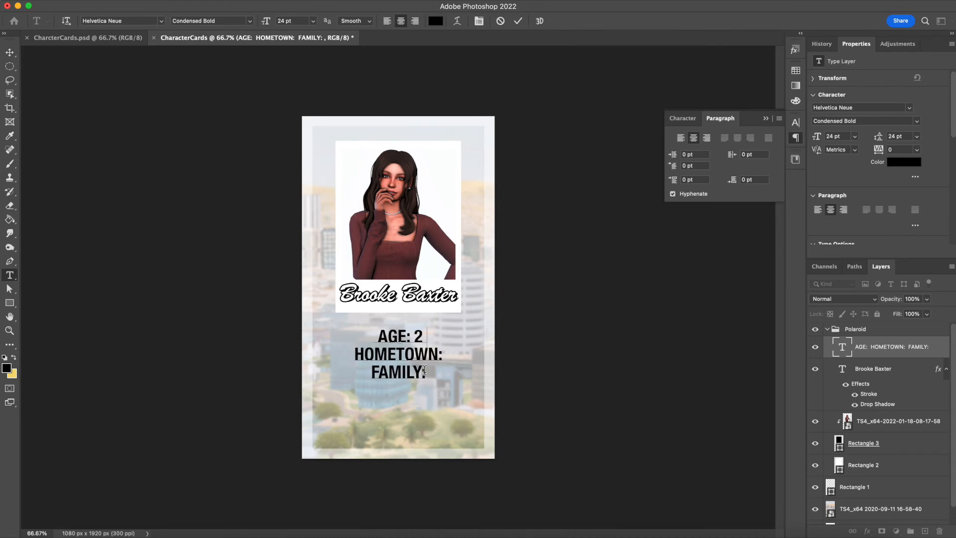
pyautogui.click(446, 352)
pyautogui.write('B')
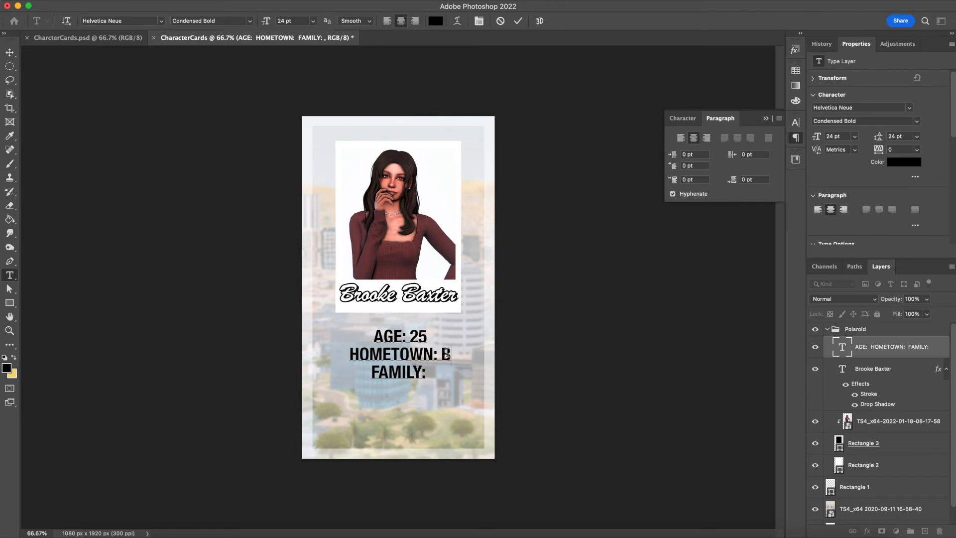
pyautogui.write('rindleton Bay')
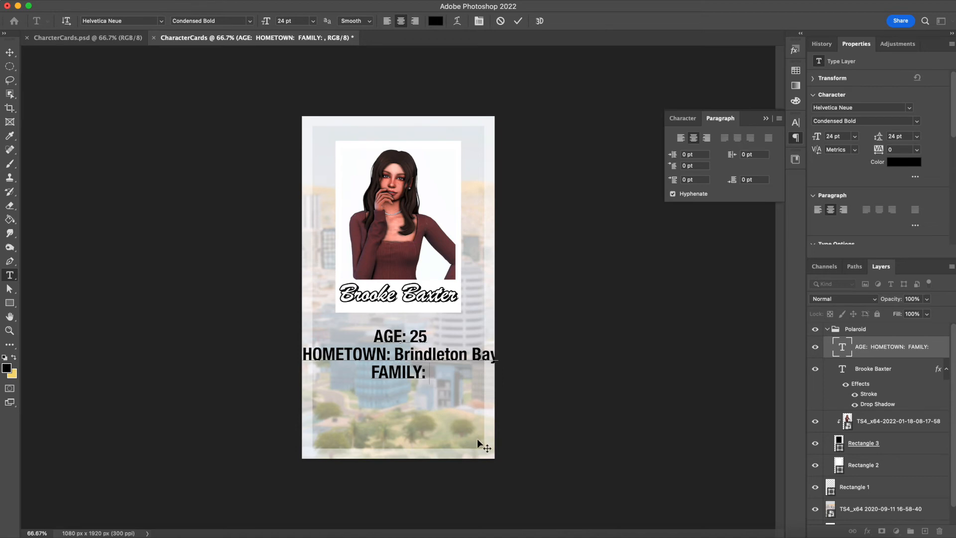
pyautogui.write('Lea Lewis')
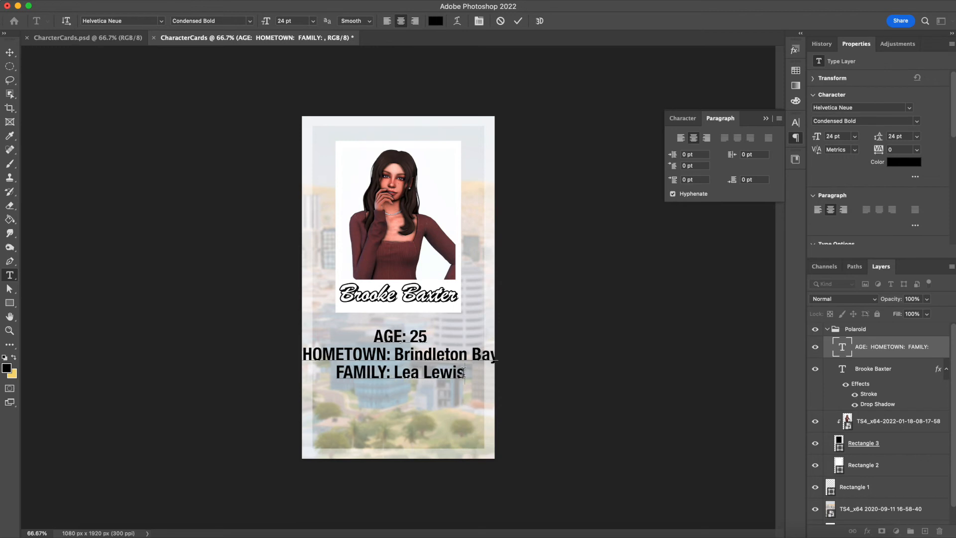
# Step: Set the font size of all three detail lines to 20 pt so they fit inside the card's border
pyautogui.moveTo(467, 374); pyautogui.dragTo(360, 331)
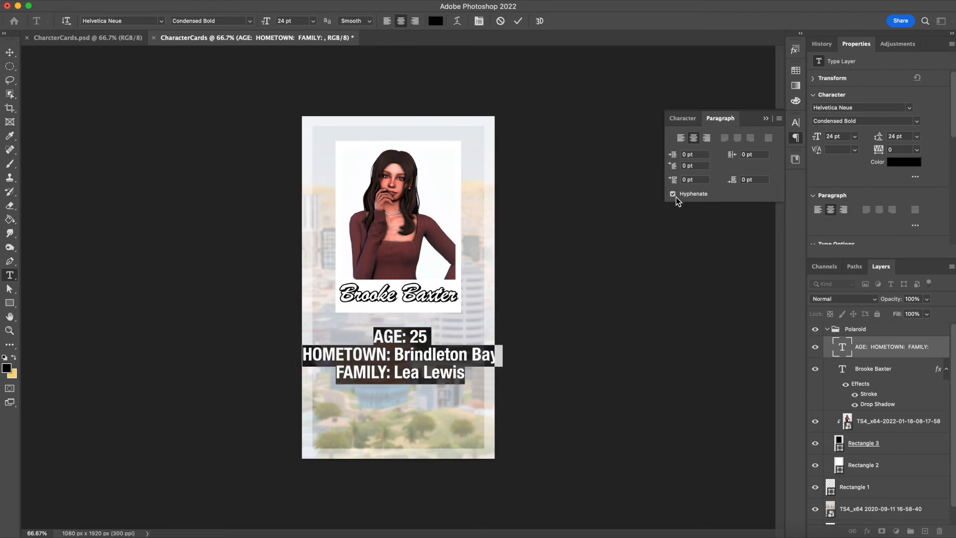
pyautogui.click(681, 119)
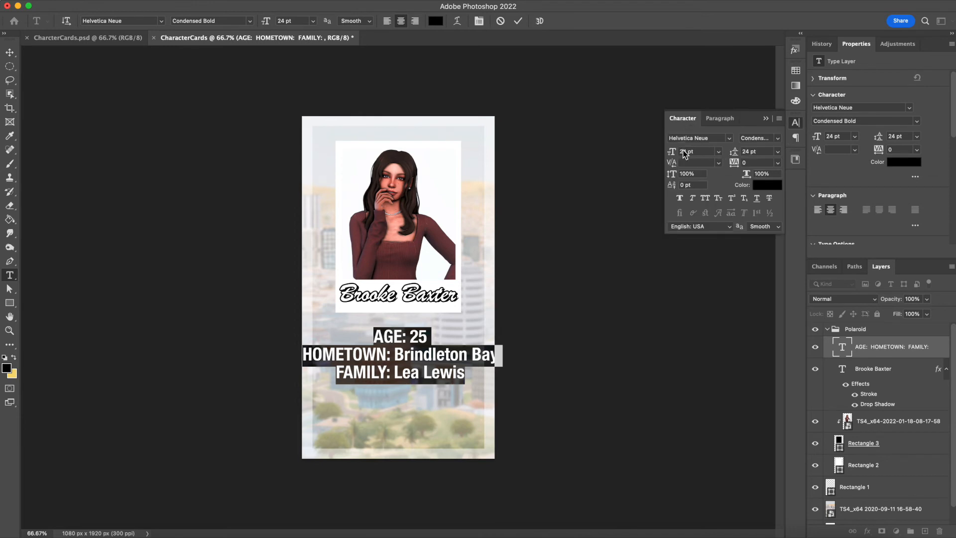
pyautogui.write('23')
pyautogui.press('Return')
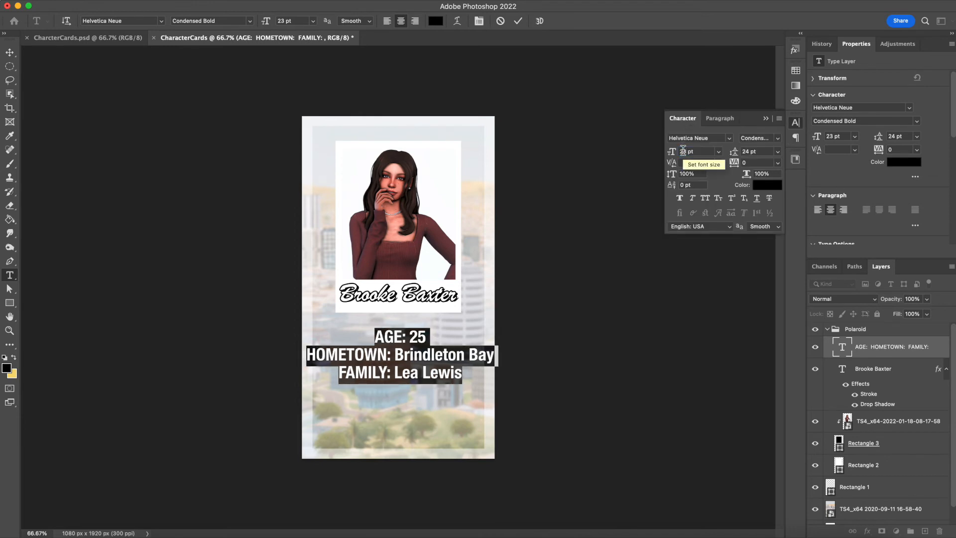
pyautogui.write('20')
pyautogui.press('Return')
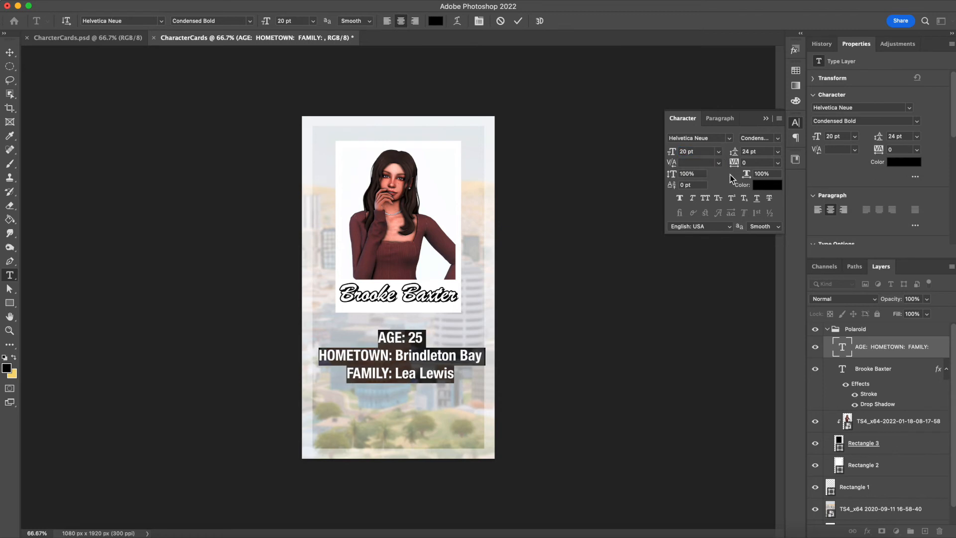
# Step: Set the leading of the three detail lines to 22 pt
pyautogui.click(745, 151)
pyautogui.write('22')
pyautogui.press('Return')
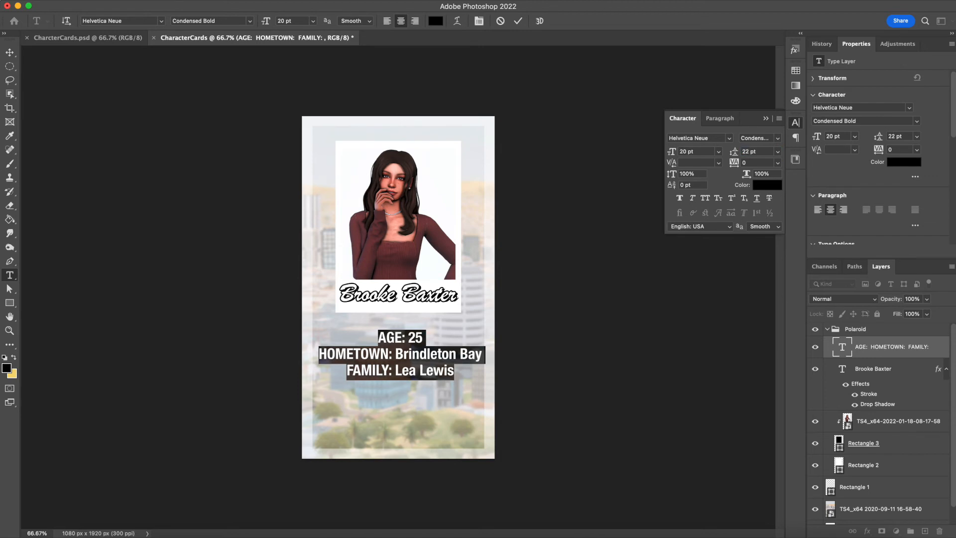
# Step: Center the age, hometown and family text block horizontally on the card
pyautogui.click(10, 52)
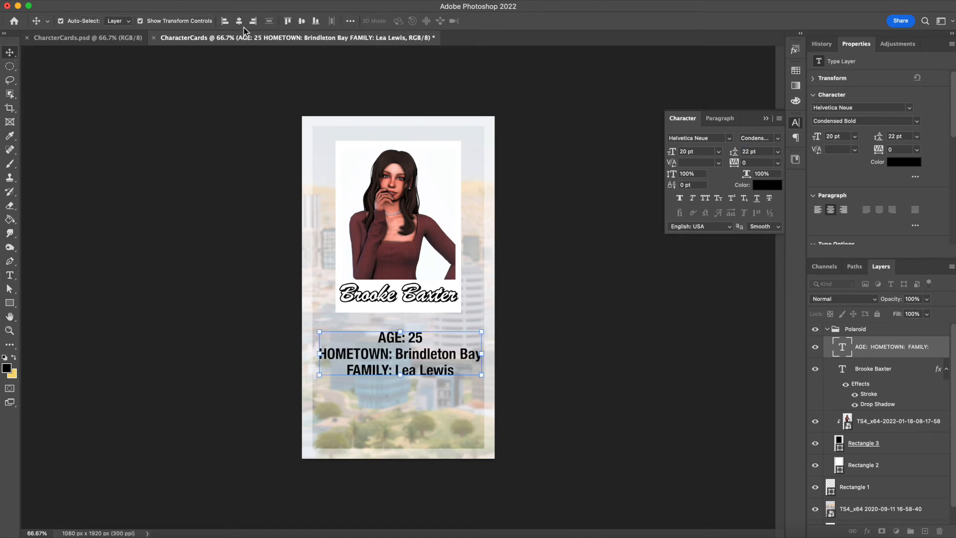
pyautogui.click(548, 400)
# Step: Try the Medium font style on the age value 25 in the details text
pyautogui.doubleClick(419, 370)
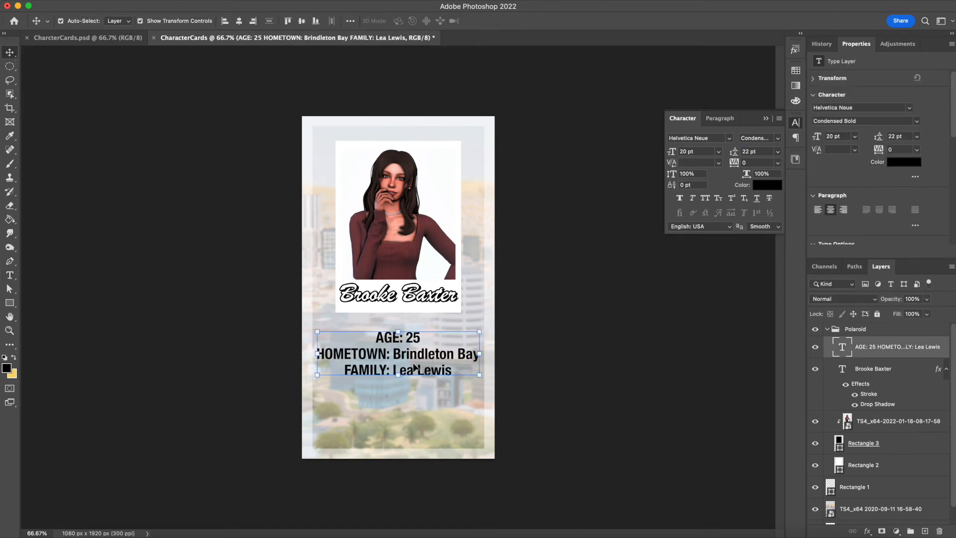
pyautogui.click(397, 368)
pyautogui.moveTo(408, 336); pyautogui.dragTo(419, 337)
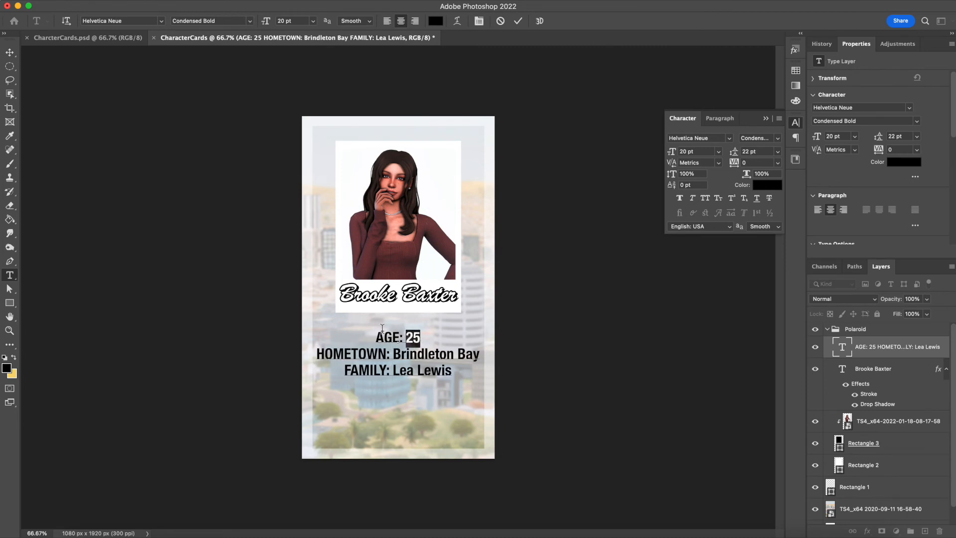
pyautogui.click(250, 21)
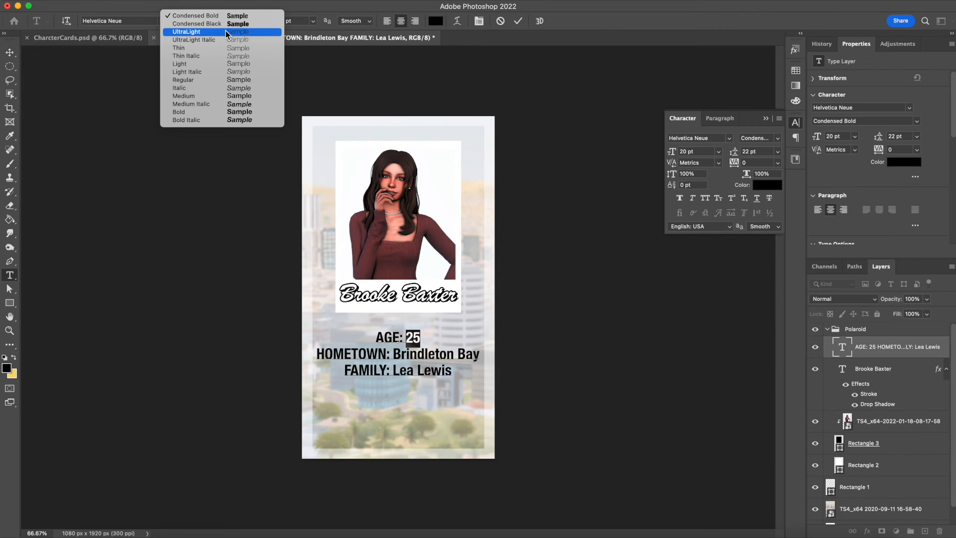
pyautogui.click(211, 95)
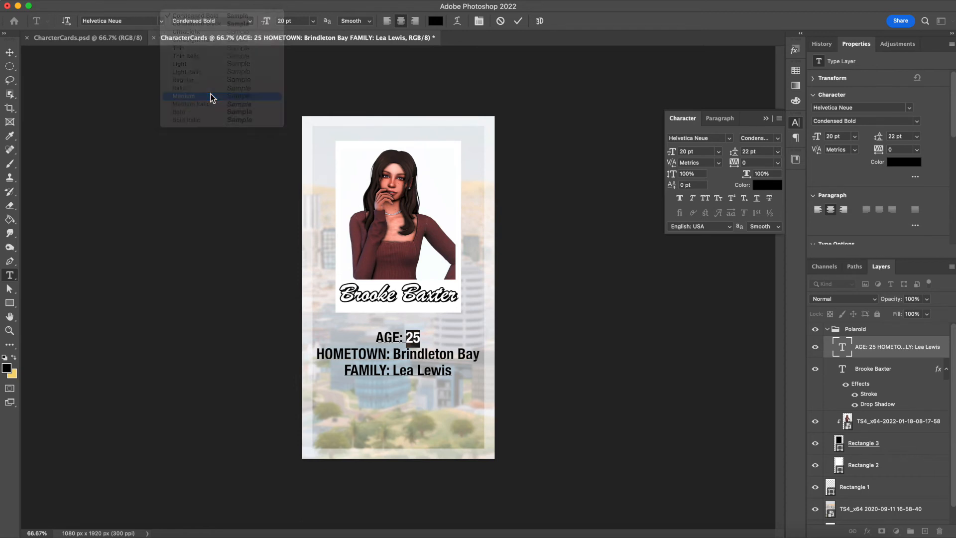
pyautogui.click(412, 363)
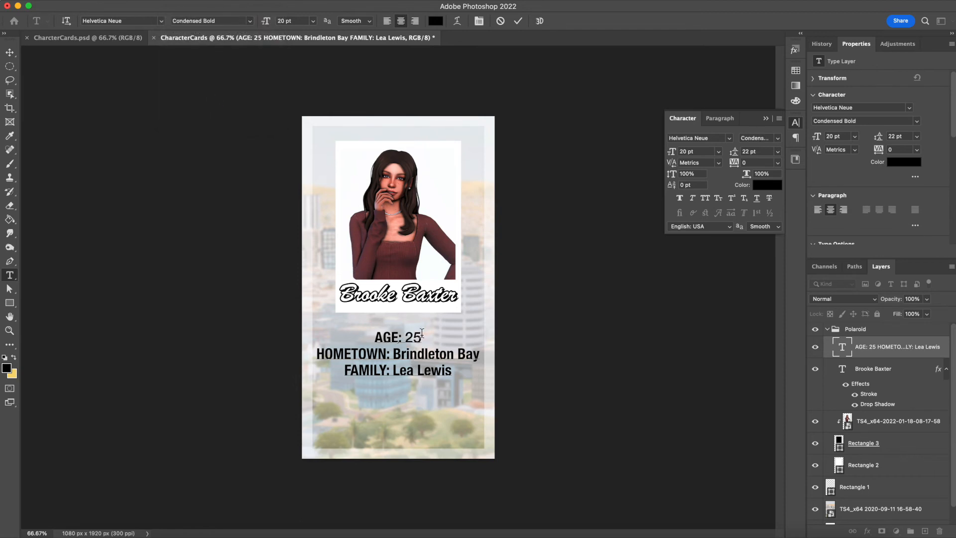
# Step: Set the age value 25 to the Regular font style, leaving its label condensed bold
pyautogui.moveTo(420, 333)
pyautogui.mouseDown()
pyautogui.moveTo(407, 338)
pyautogui.moveTo(418, 337)
pyautogui.mouseUp()
pyautogui.click(249, 21)
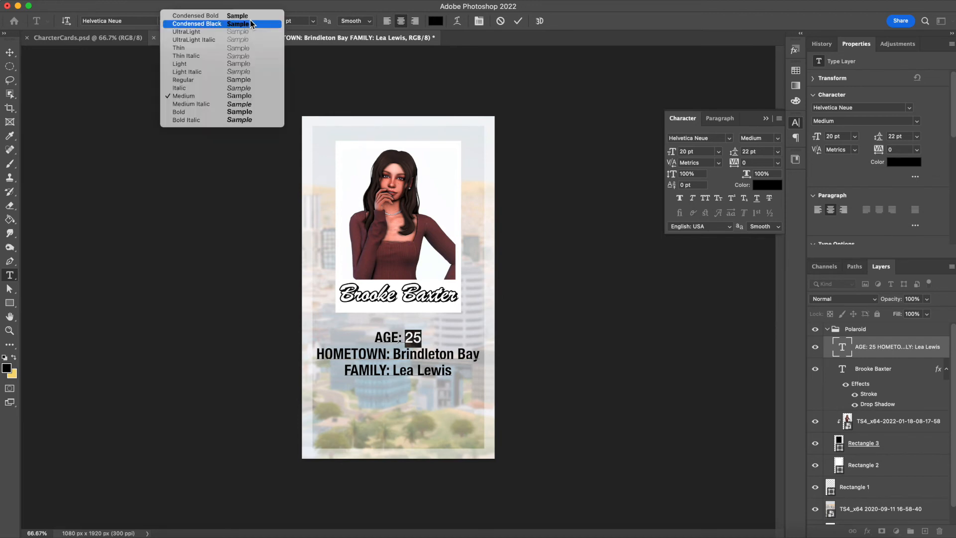
pyautogui.click(190, 78)
pyautogui.click(410, 355)
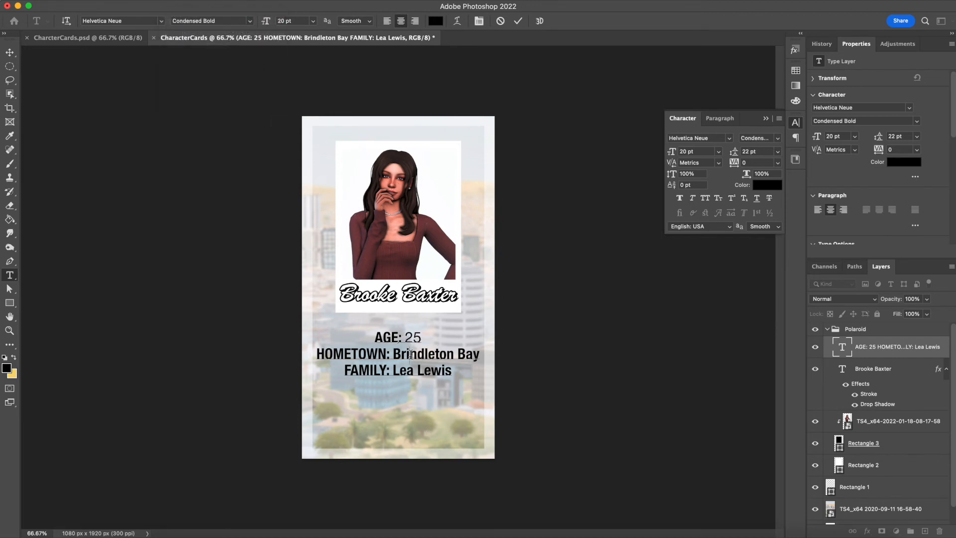
# Step: Set the hometown value Brindleton Bay and the family member's name to the Regular font style
pyautogui.moveTo(393, 354); pyautogui.dragTo(480, 355)
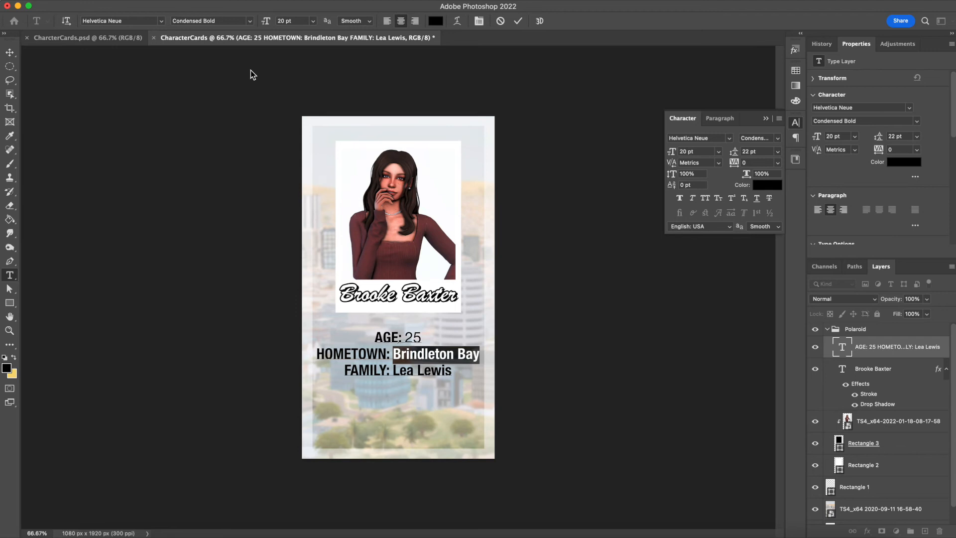
pyautogui.click(251, 21)
pyautogui.click(234, 79)
pyautogui.moveTo(393, 371); pyautogui.dragTo(451, 371)
pyautogui.click(251, 21)
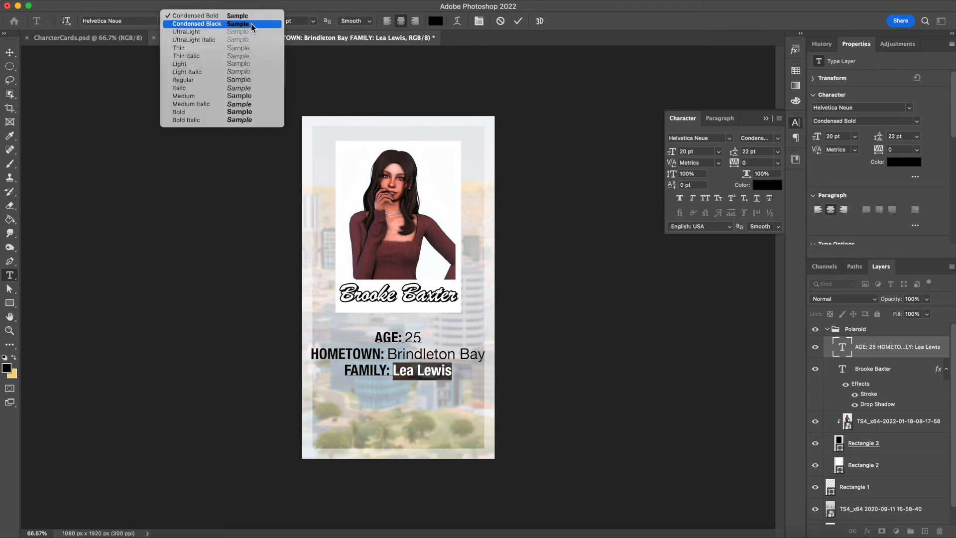
pyautogui.click(199, 83)
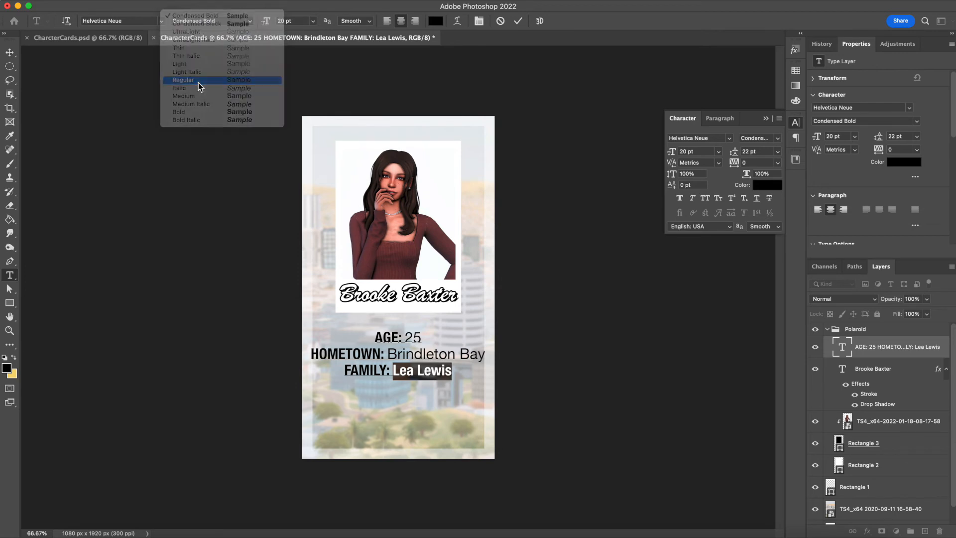
# Step: Scale the three detail lines down to about 85% and place them centered just beneath the polaroid, within the card's border
pyautogui.click(10, 52)
pyautogui.click(399, 377)
pyautogui.moveTo(399, 377); pyautogui.dragTo(400, 370)
pyautogui.press('Up')
pyautogui.press('Up')
pyautogui.press('Up')
pyautogui.press('Up')
pyautogui.press('Up')
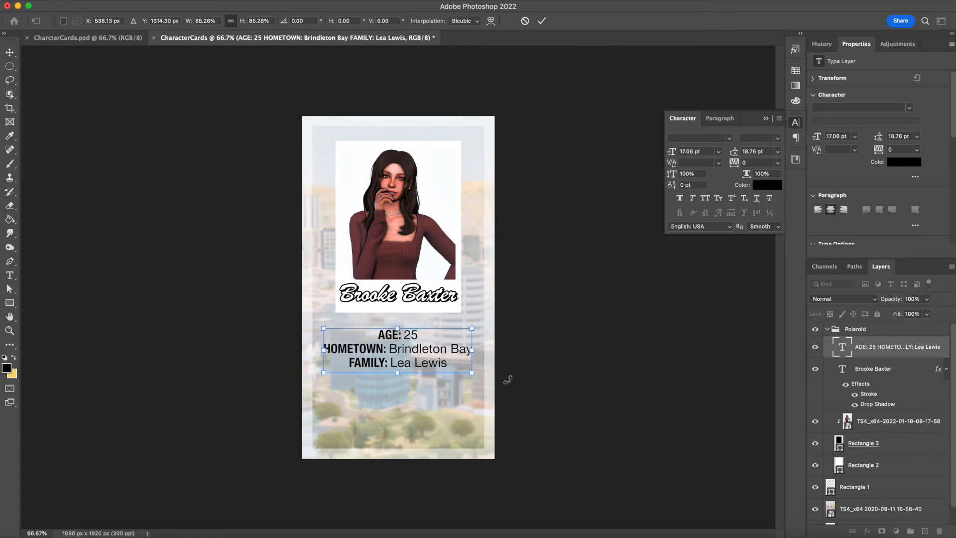
pyautogui.press('Return')
pyautogui.click(510, 386)
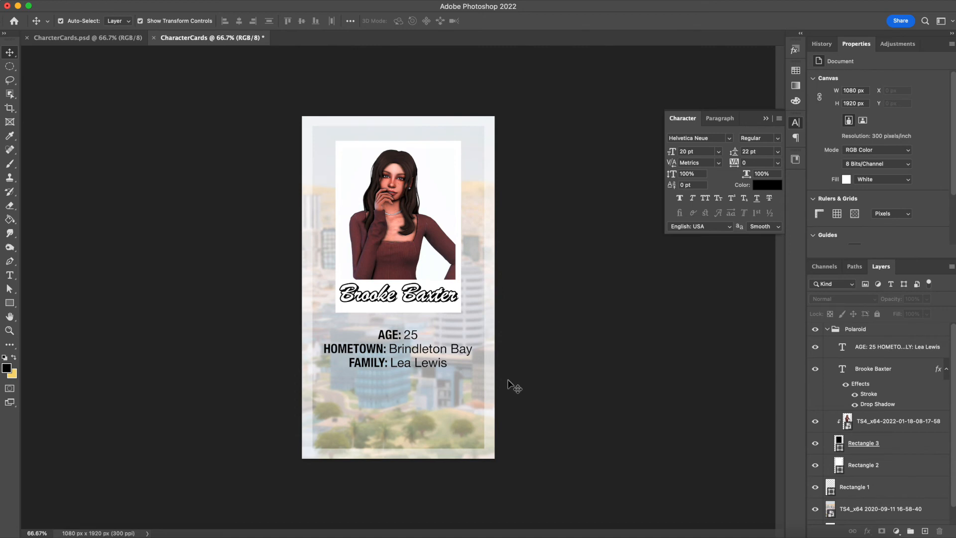
pyautogui.scroll(-1, 923, 463)
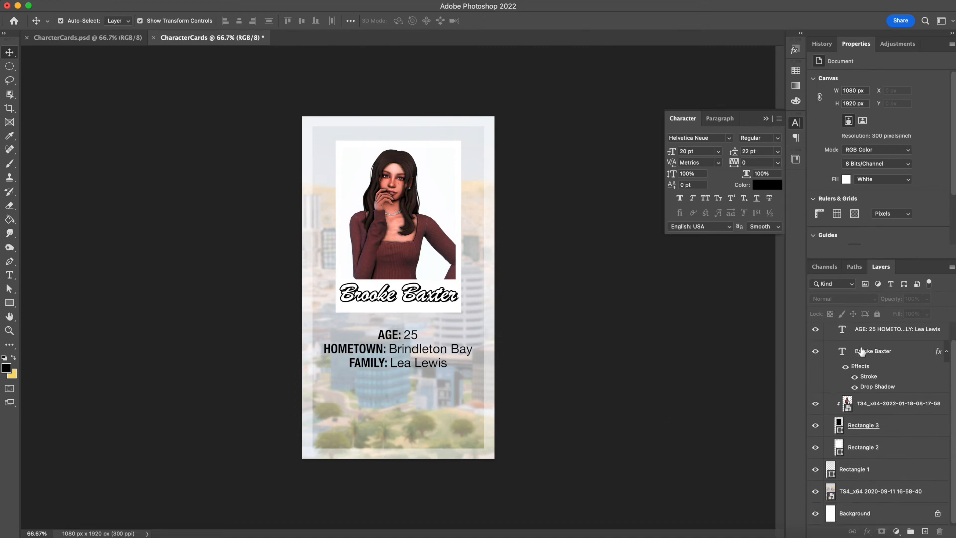
pyautogui.scroll(1, 871, 482)
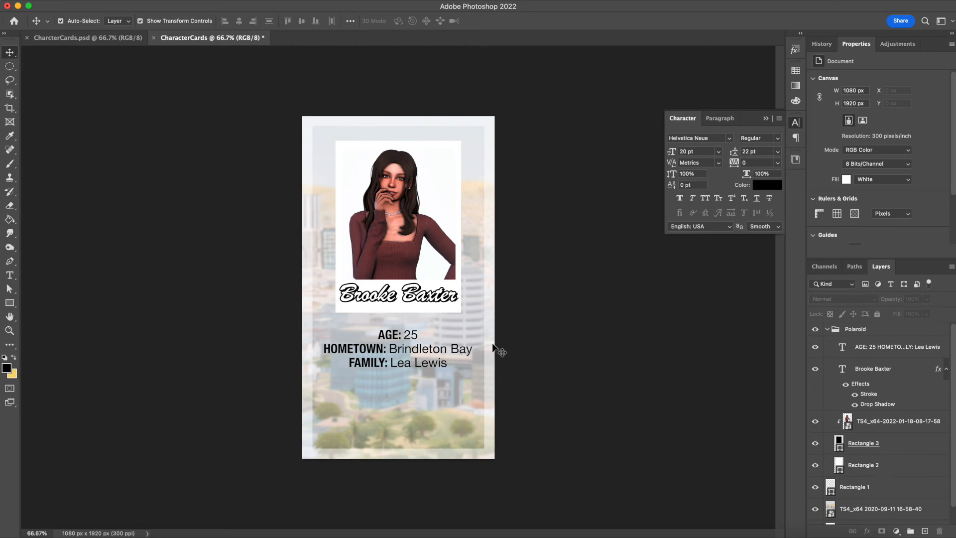
# Step: In the CharcterCards.psd template, delete both portrait layers of the previous character above the white circle
pyautogui.click(108, 40)
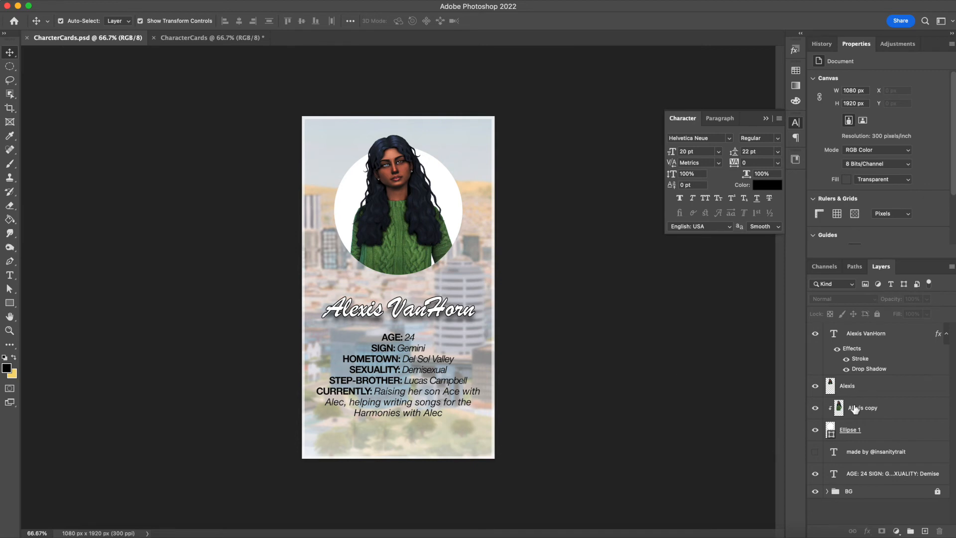
pyautogui.click(864, 388)
pyautogui.press('Delete')
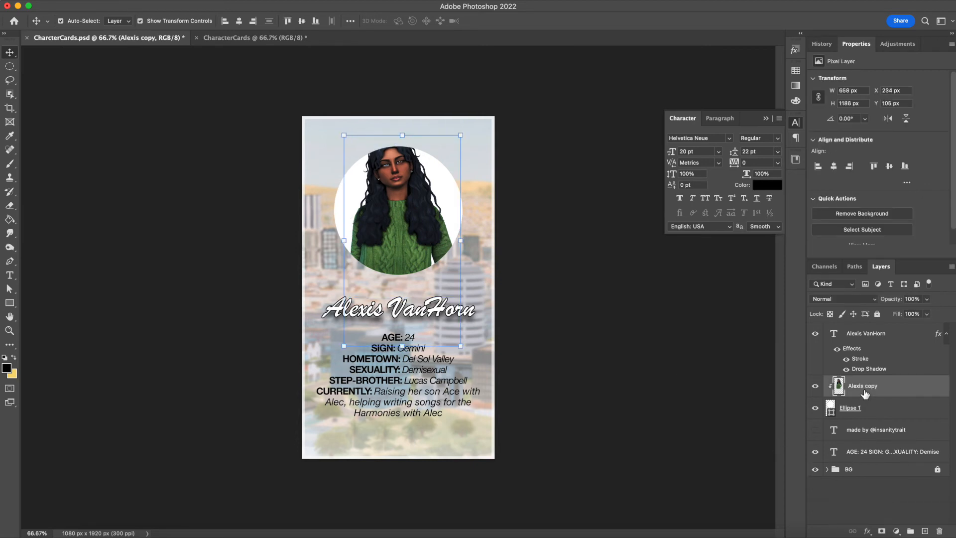
pyautogui.press('Delete')
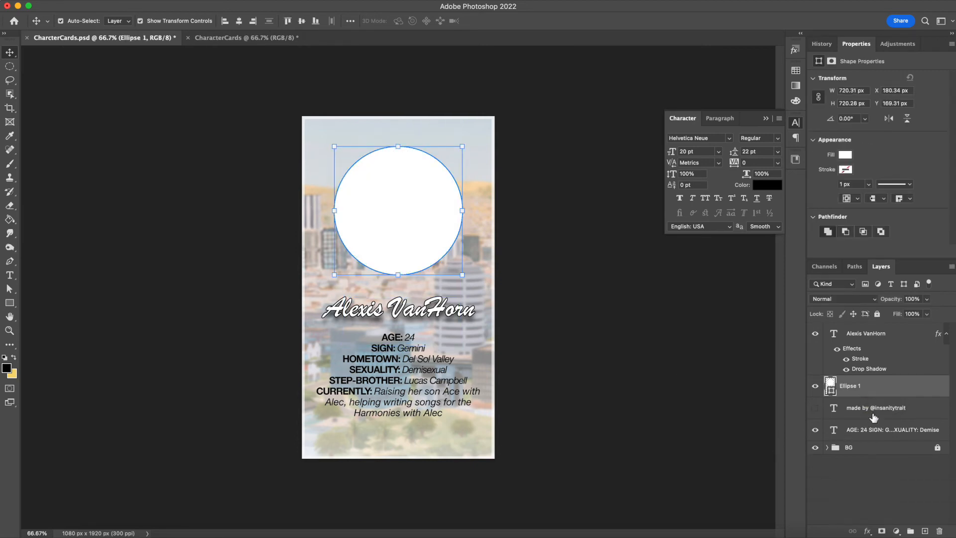
# Step: Replace the template's name text with the new character's full name and center it horizontally on the card
pyautogui.doubleClick(409, 311)
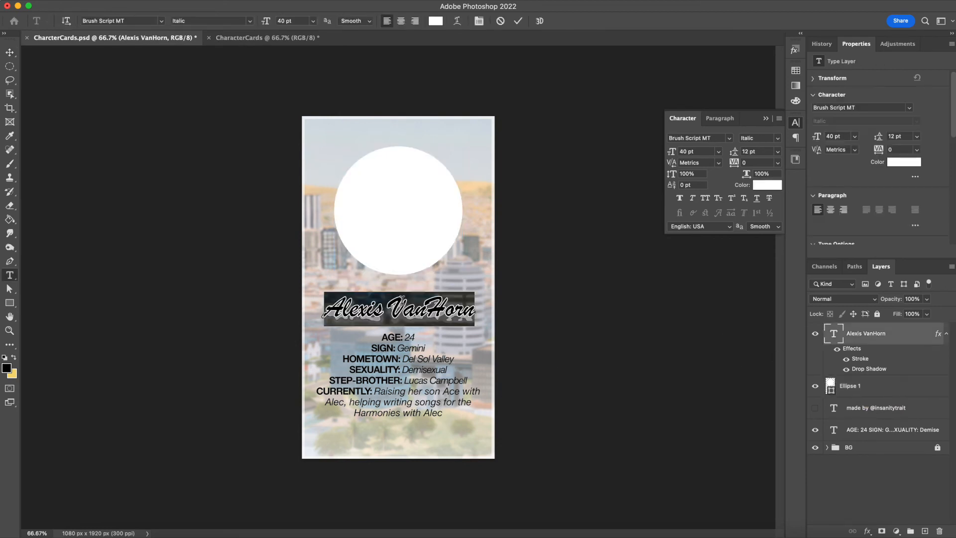
pyautogui.write('Brooke Baxter')
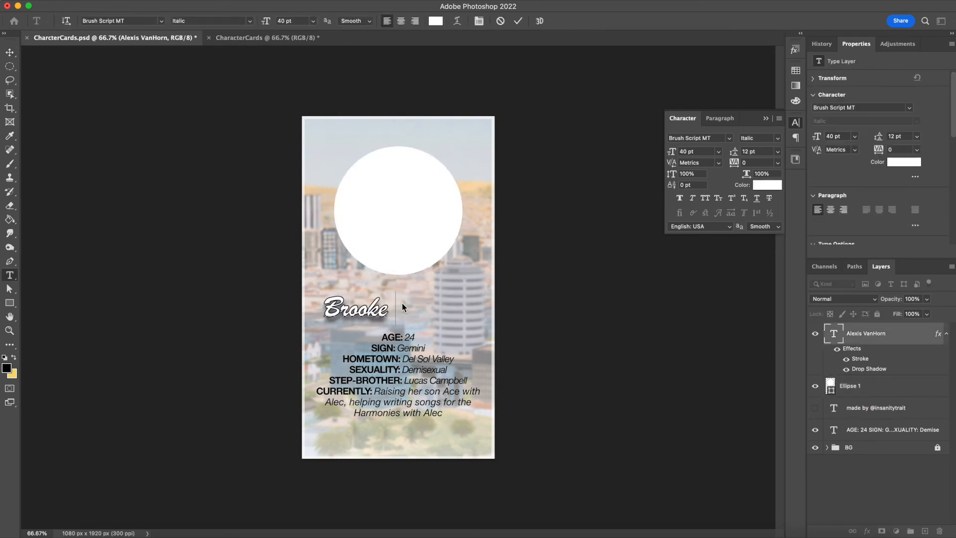
pyautogui.click(10, 52)
pyautogui.click(239, 23)
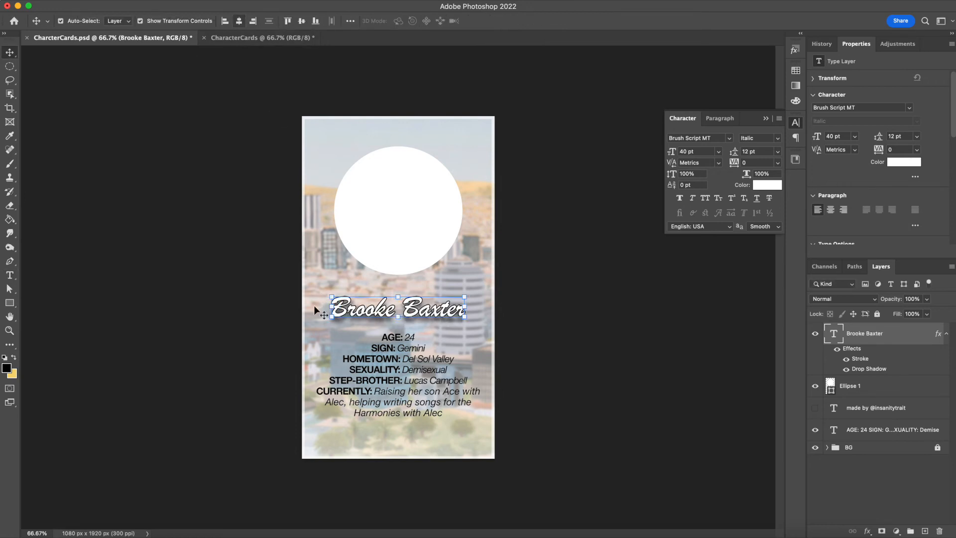
pyautogui.click(314, 305)
# Step: Compare the font style, size, leading and tracking of the details text in the template and in the polaroid card
pyautogui.doubleClick(434, 369)
pyautogui.click(431, 381)
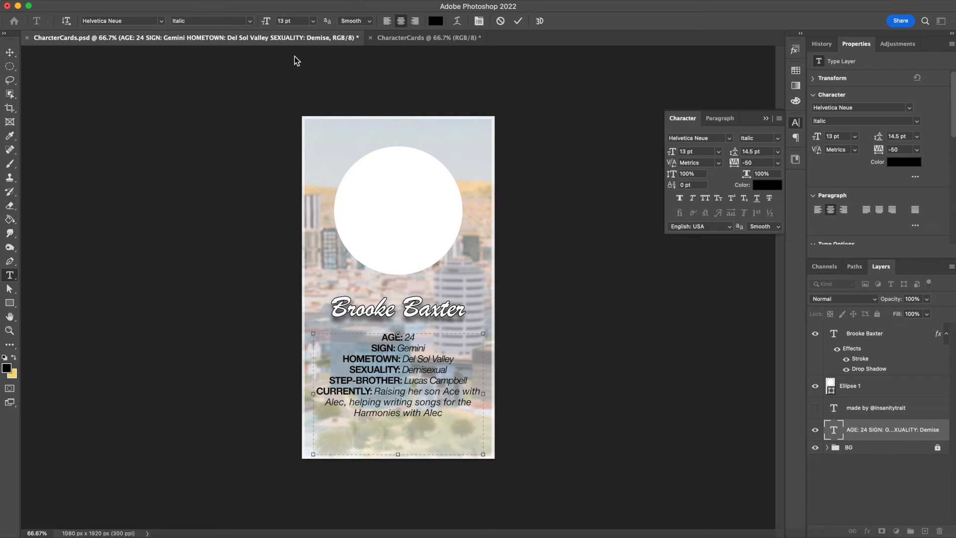
pyautogui.click(415, 37)
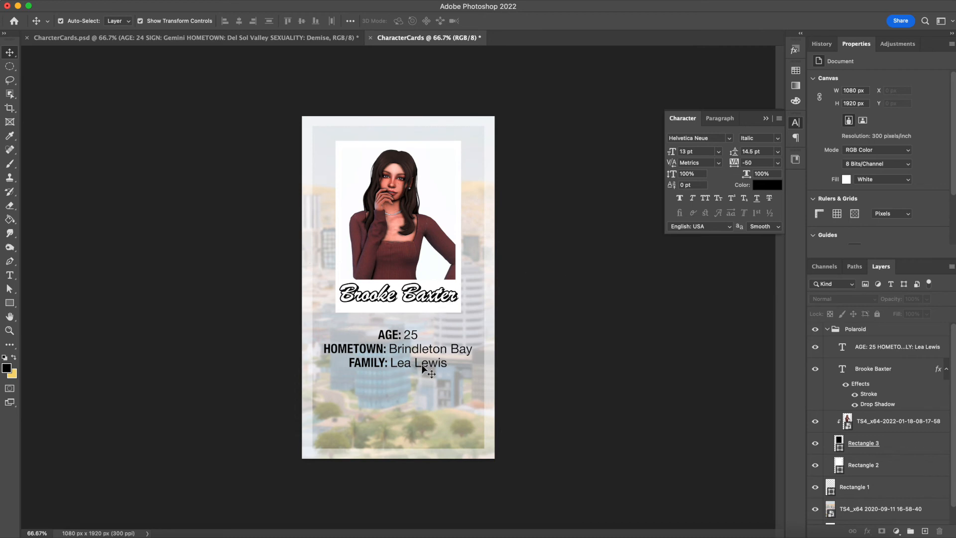
pyautogui.doubleClick(393, 351)
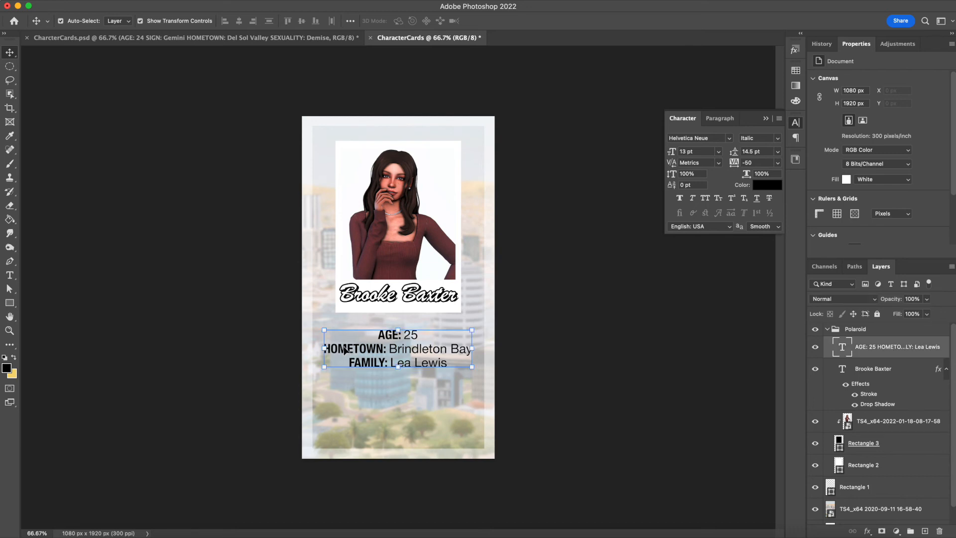
pyautogui.click(393, 351)
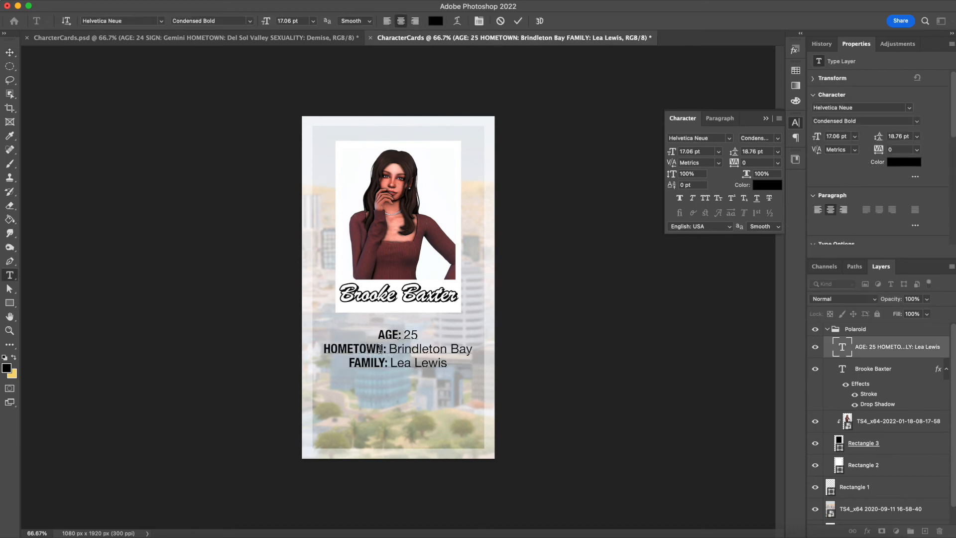
pyautogui.click(394, 356)
pyautogui.click(305, 44)
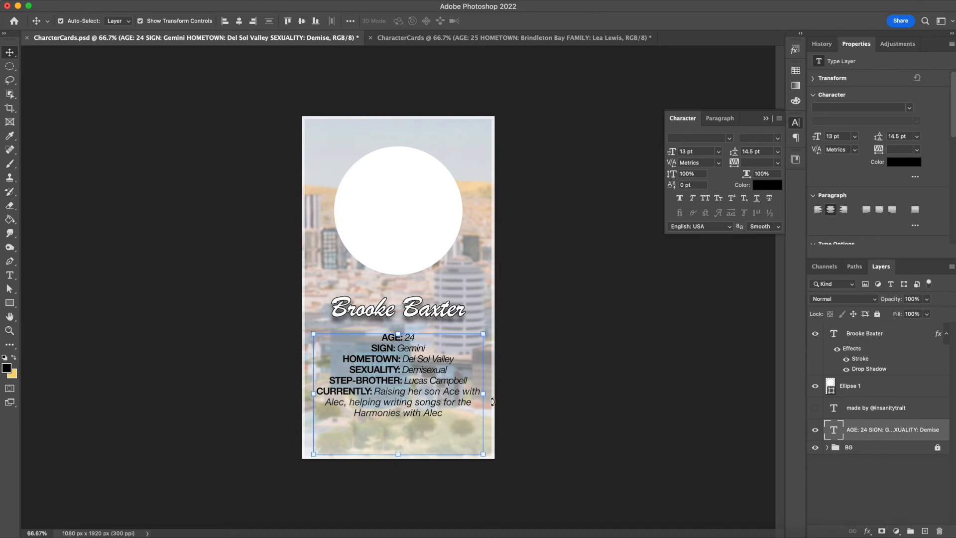
pyautogui.click(519, 402)
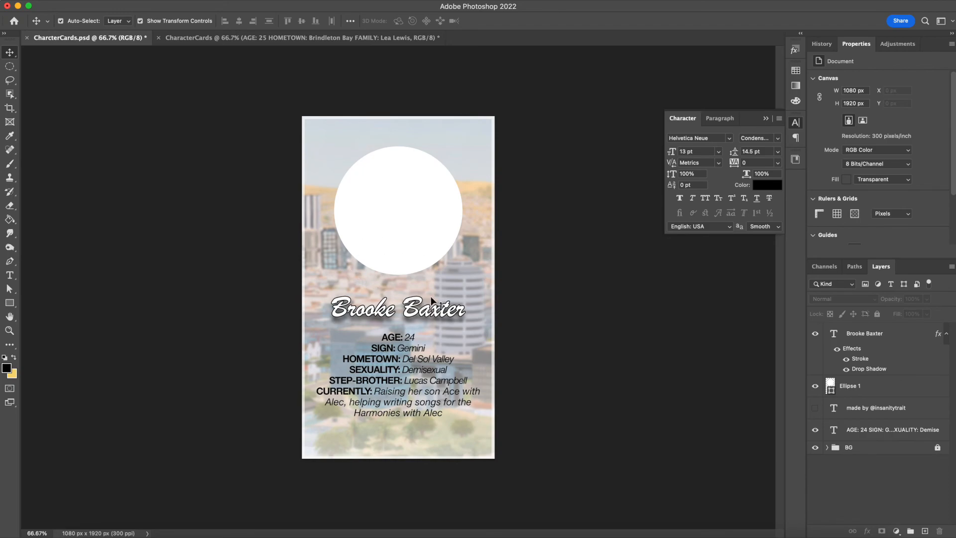
# Step: Switch to the Instagram profile in the browser, open its Characters highlight, and step back through the cards, pausing on one to examine its layout
pyautogui.hotkey('ctrl', 'Right')
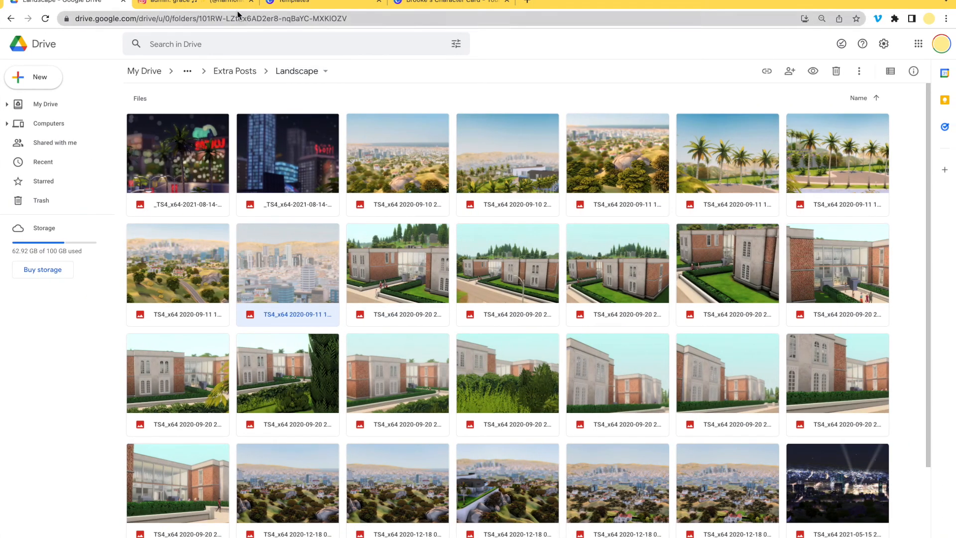
pyautogui.click(238, 14)
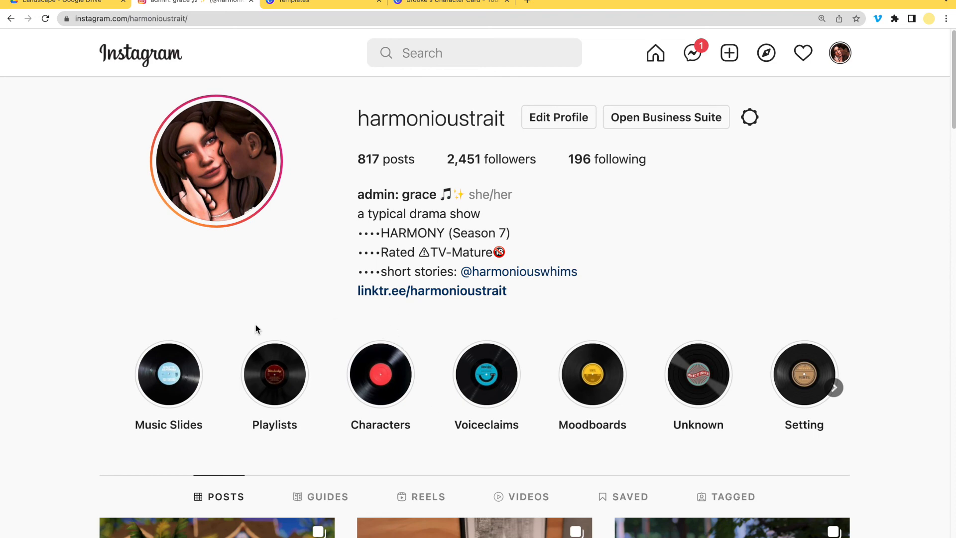
pyautogui.hscroll(-2, 248, 329)
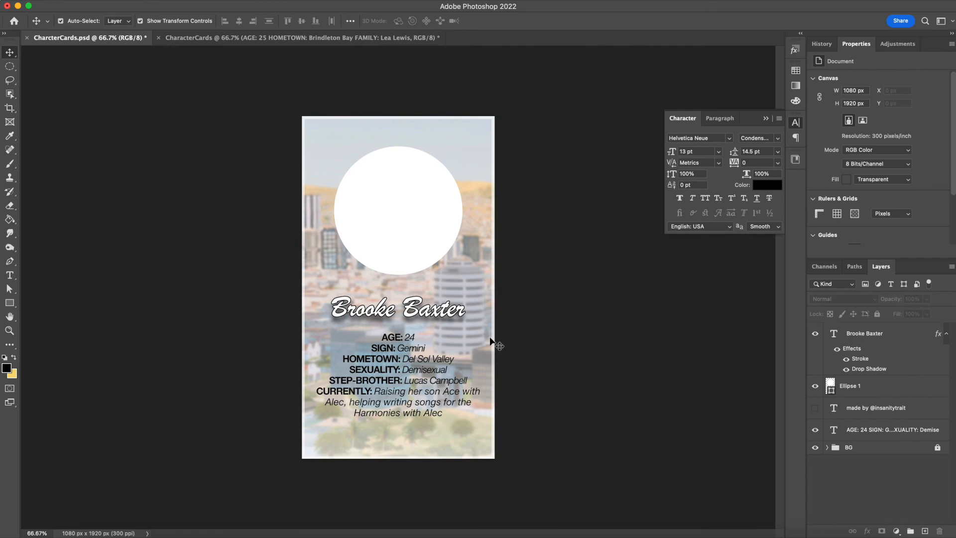
pyautogui.hotkey('ctrl', 'Right')
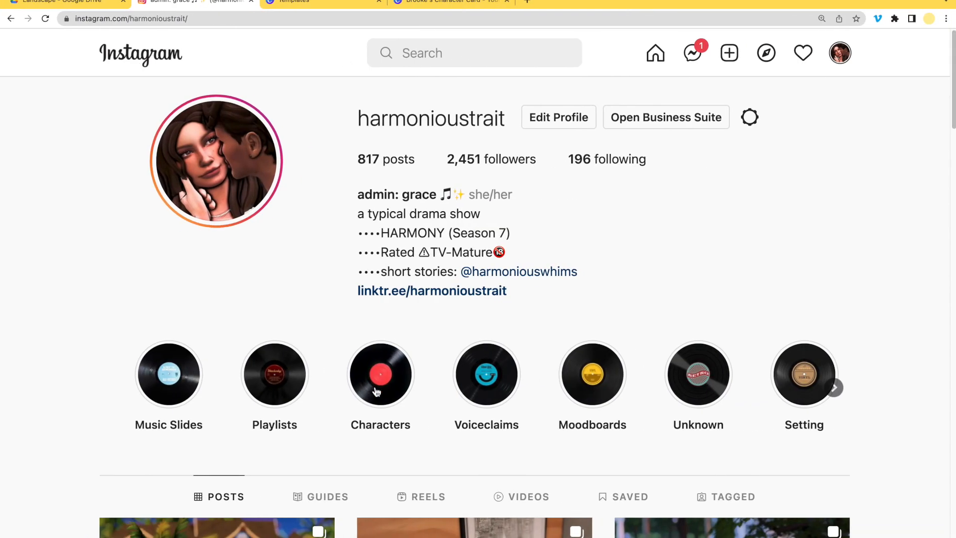
pyautogui.click(380, 378)
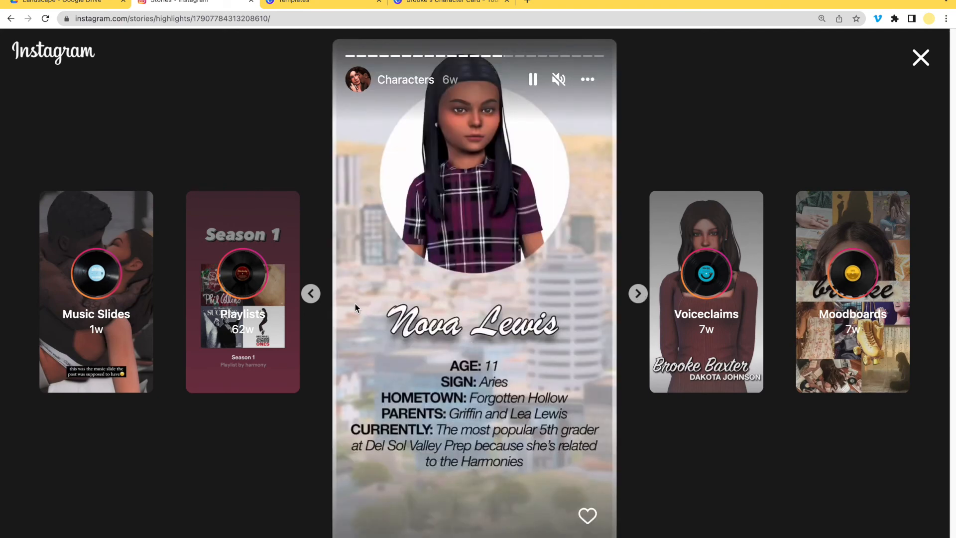
pyautogui.click(310, 293)
pyautogui.click(311, 294)
pyautogui.click(311, 293)
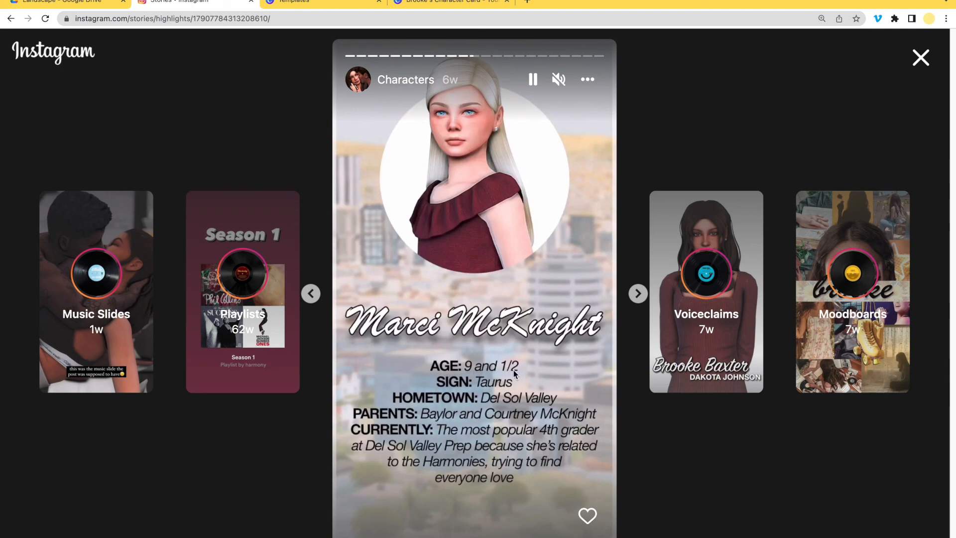
pyautogui.click(532, 79)
# Step: Switch from Photoshop to the browser and bring up the character card design in Canva
pyautogui.hotkey('ctrl', 'Left')
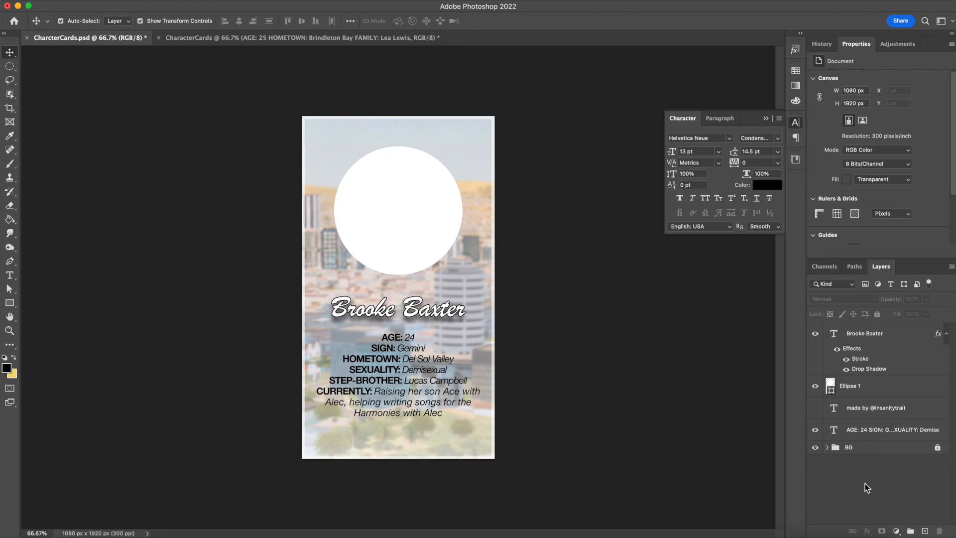
pyautogui.hotkey('ctrl', 'Right')
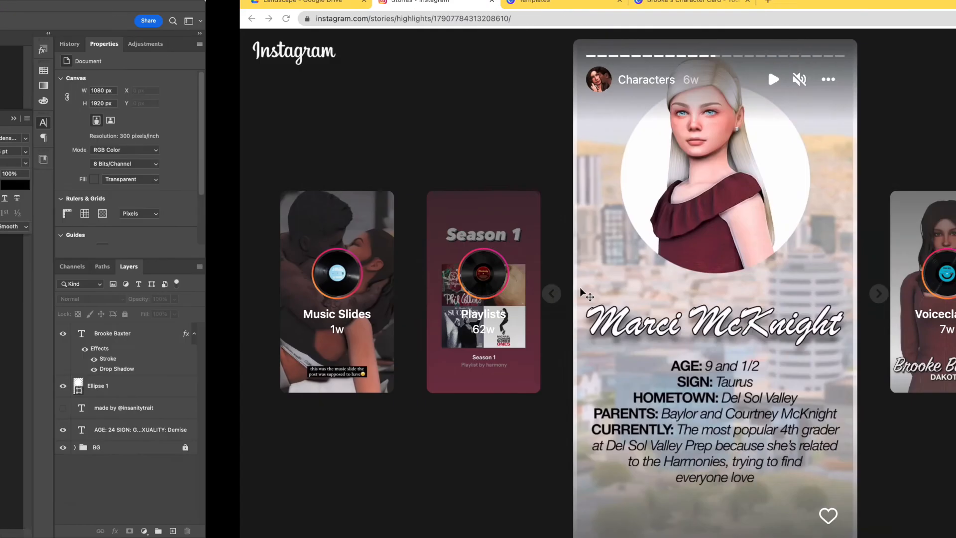
pyautogui.click(436, 4)
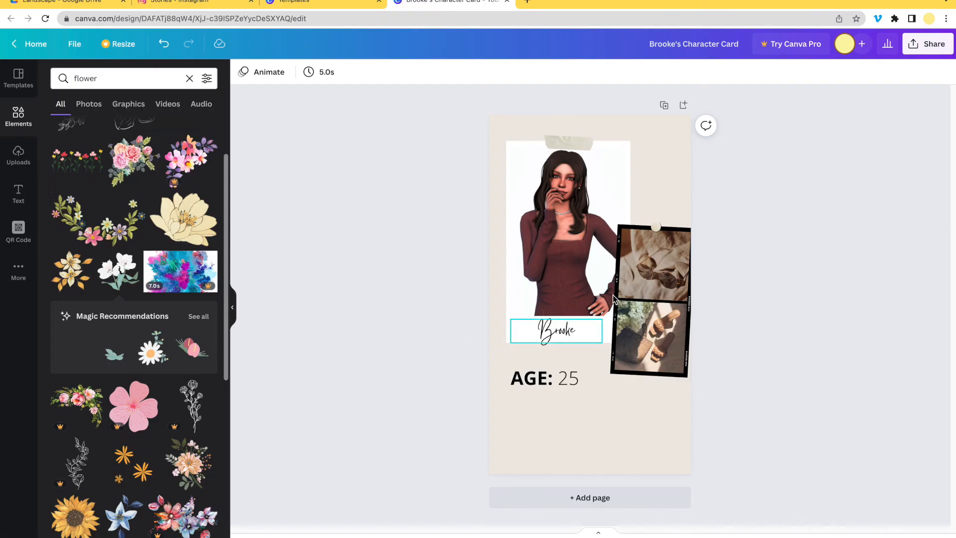